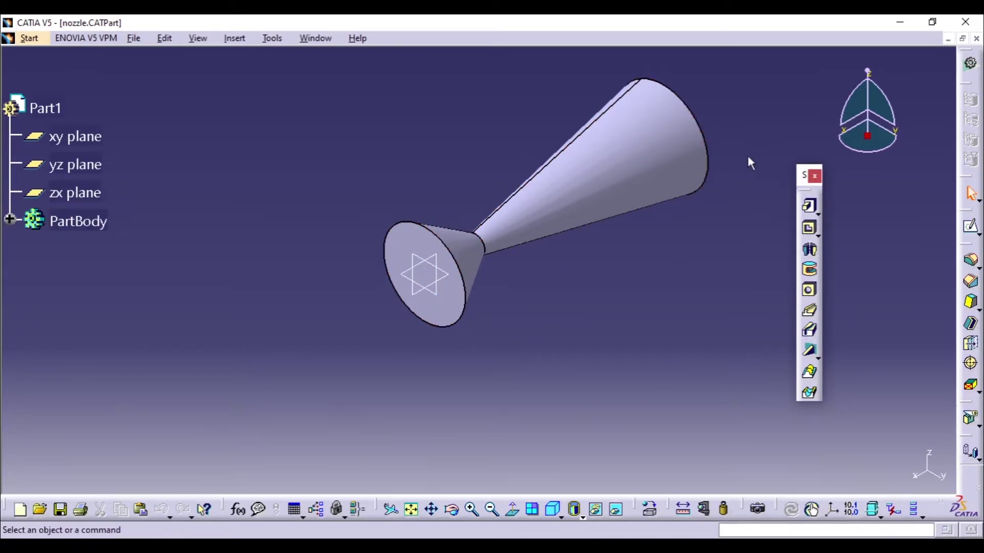
middle_click_drag(746, 153, 670, 204)
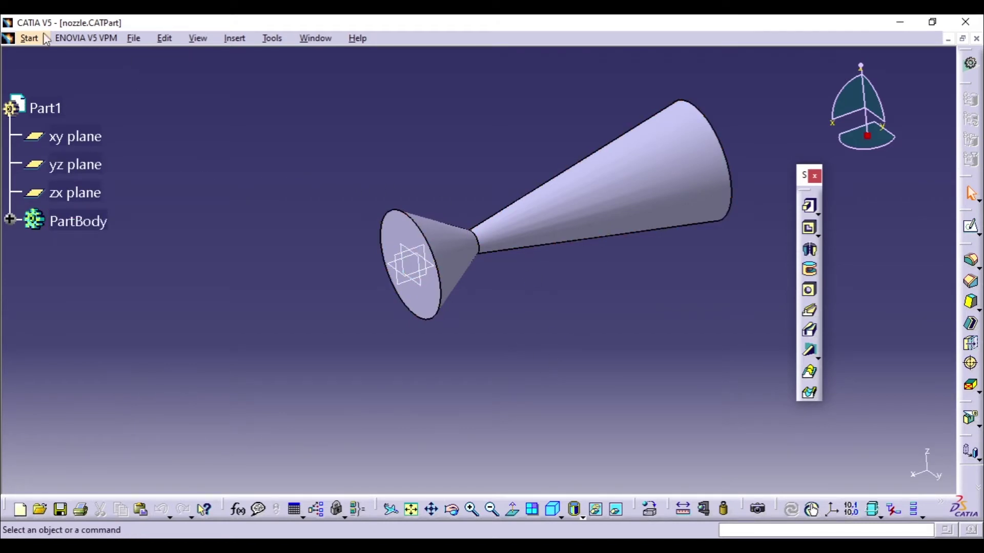
mouse_move(616, 402)
middle_mouse_down()
mouse_move(615, 393)
mouse_move(523, 410)
mouse_move(614, 409)
middle_mouse_up()
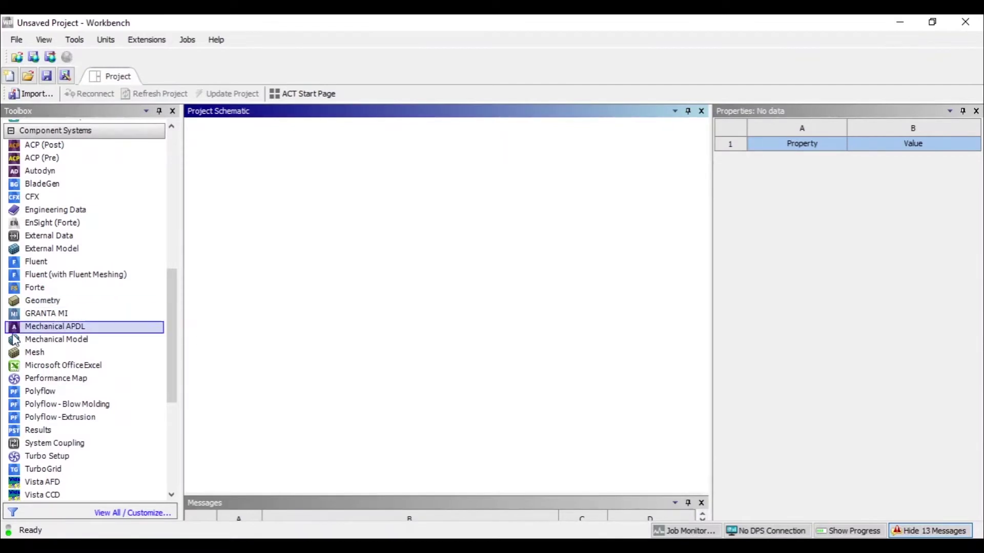
Step: Switch to ANSYS Workbench and add a standalone Fluid Flow (Fluent) analysis system to the project schematic
right_click(34, 340)
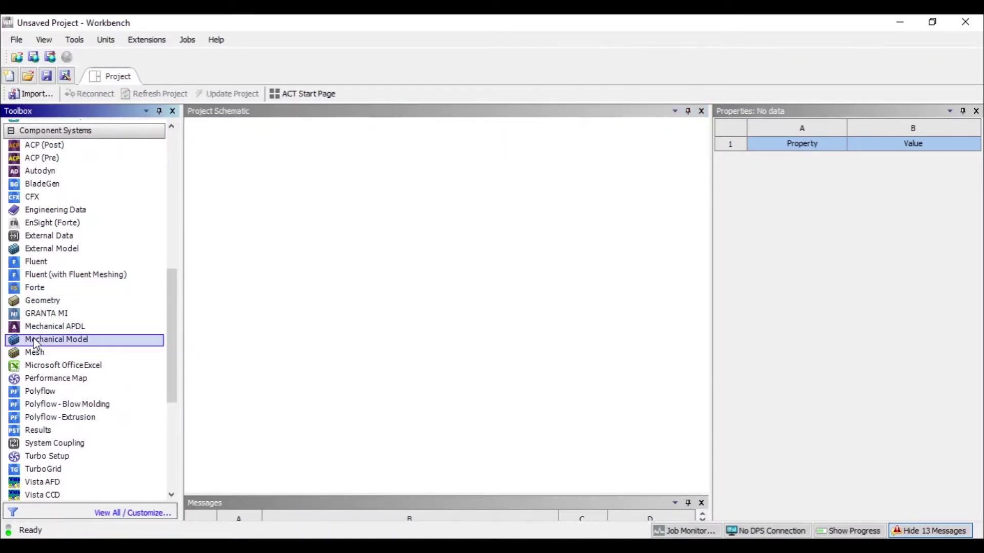
left_click(357, 296)
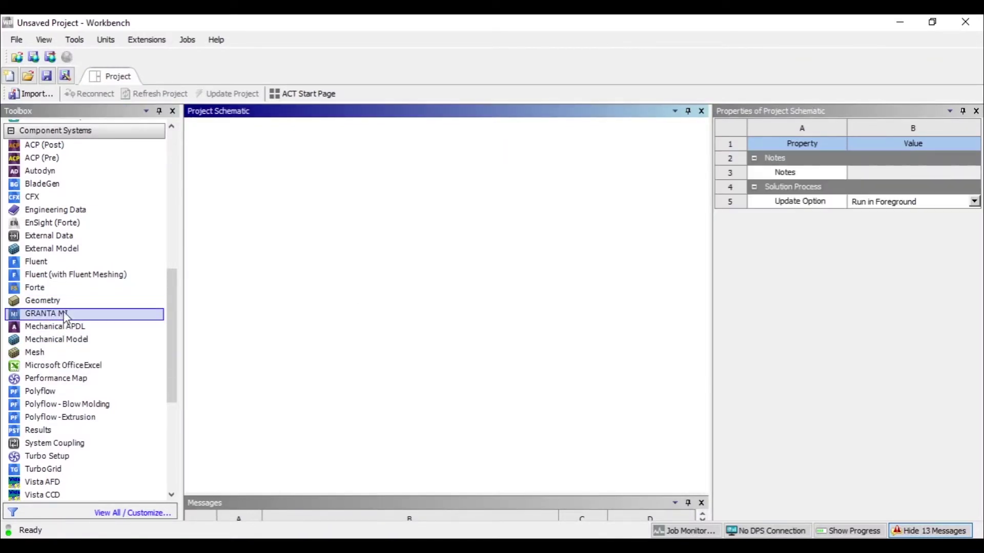
left_click_drag(167, 334, 164, 164)
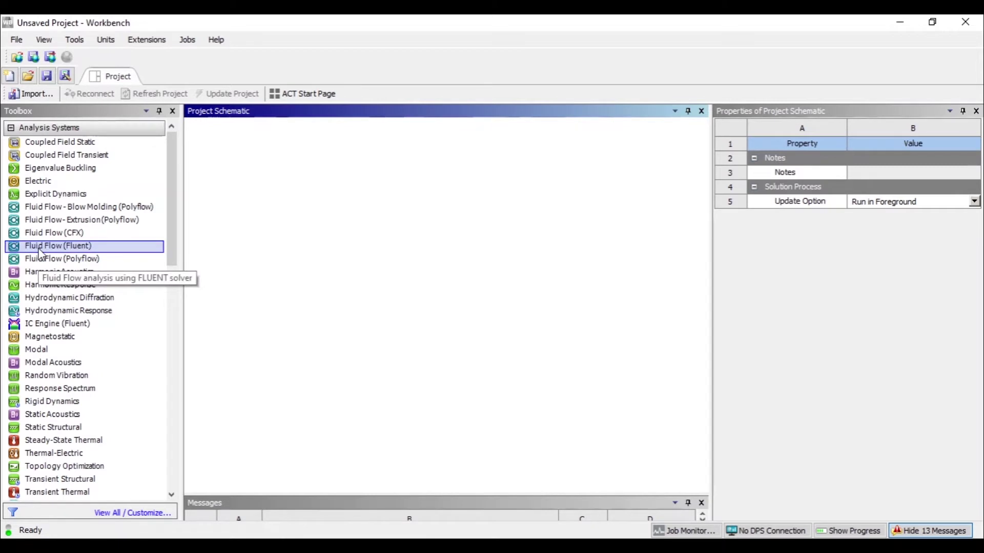
left_click_drag(39, 253, 268, 176)
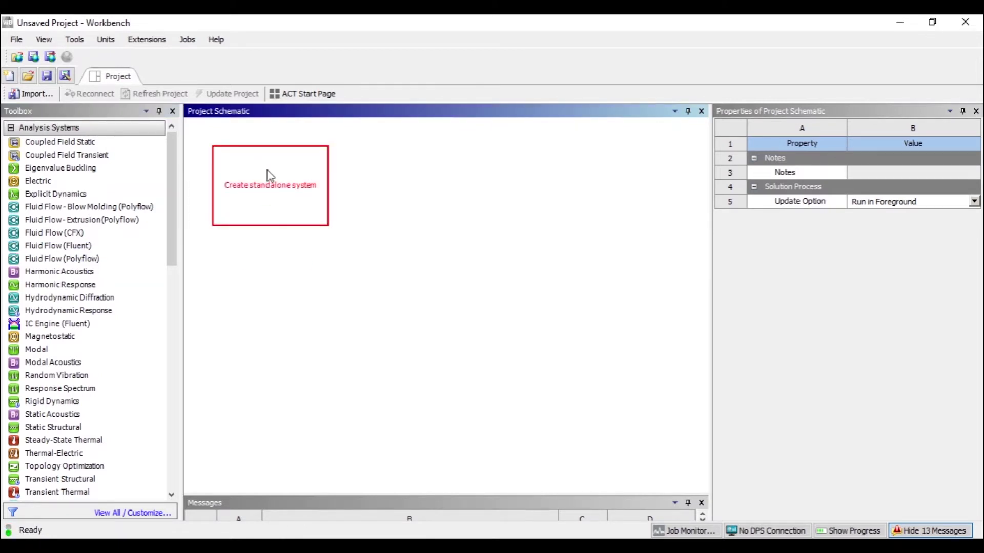
Step: Import the nozzle file from the catia folder as the geometry of the Fluid Flow (Fluent) system
left_click(296, 184)
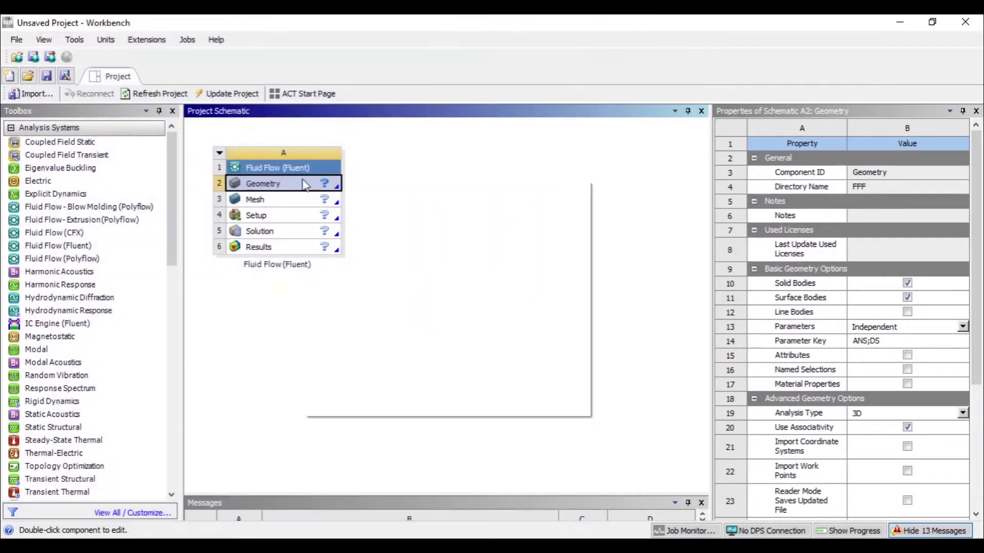
right_click(303, 183)
mouse_move(435, 220)
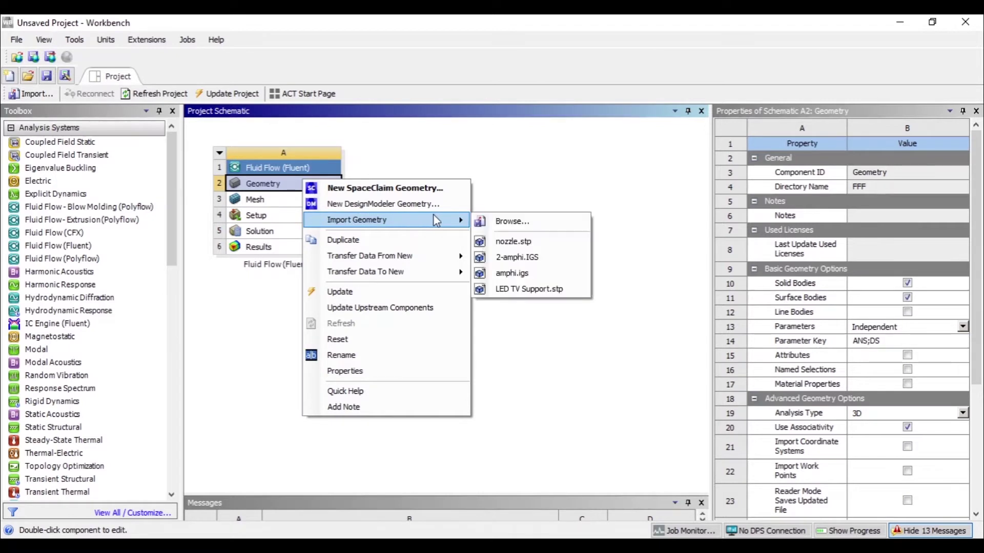
left_click(479, 218)
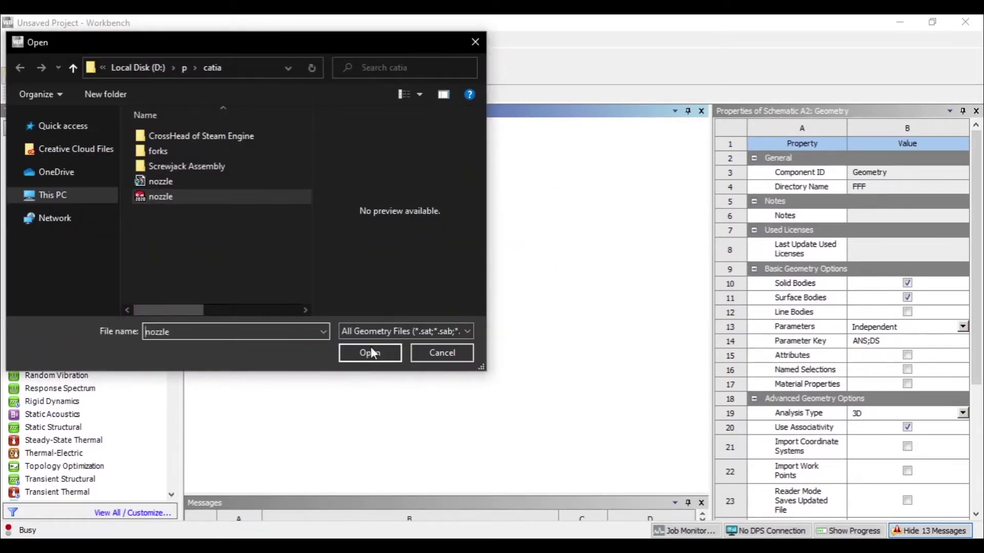
left_click(189, 200)
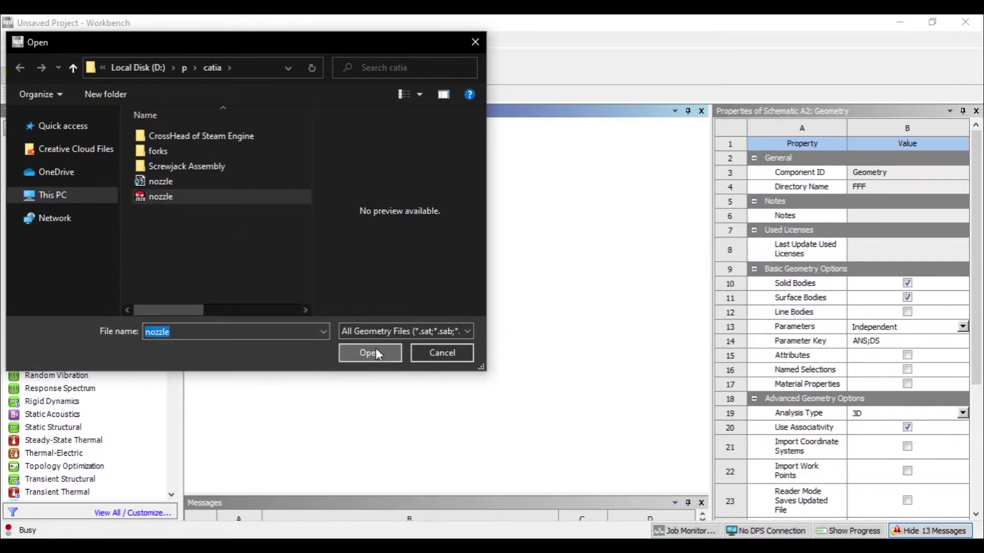
left_click(376, 349)
Step: Open the system's mesh for editing and insert an automatic mesh method scoped to the nozzle body
left_click(295, 200)
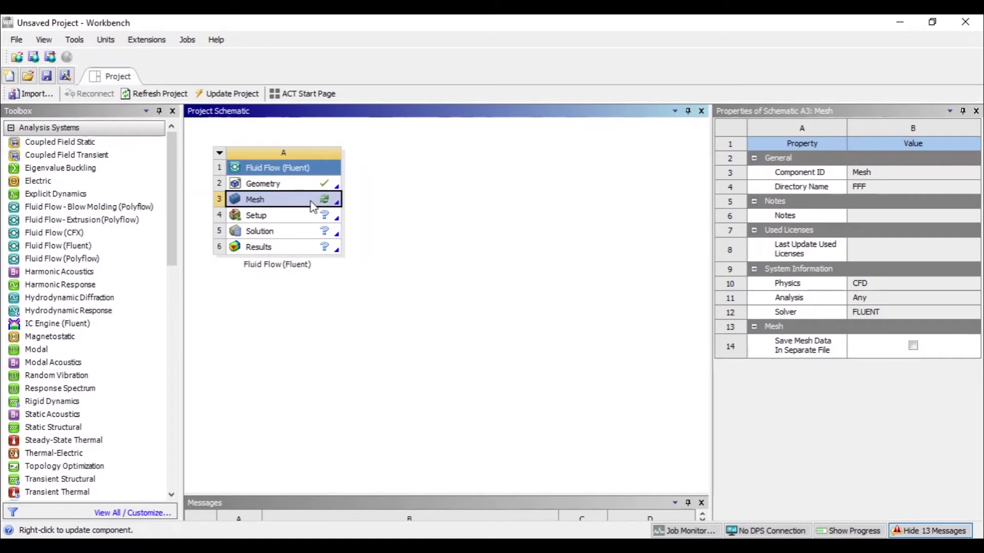
double_click(314, 205)
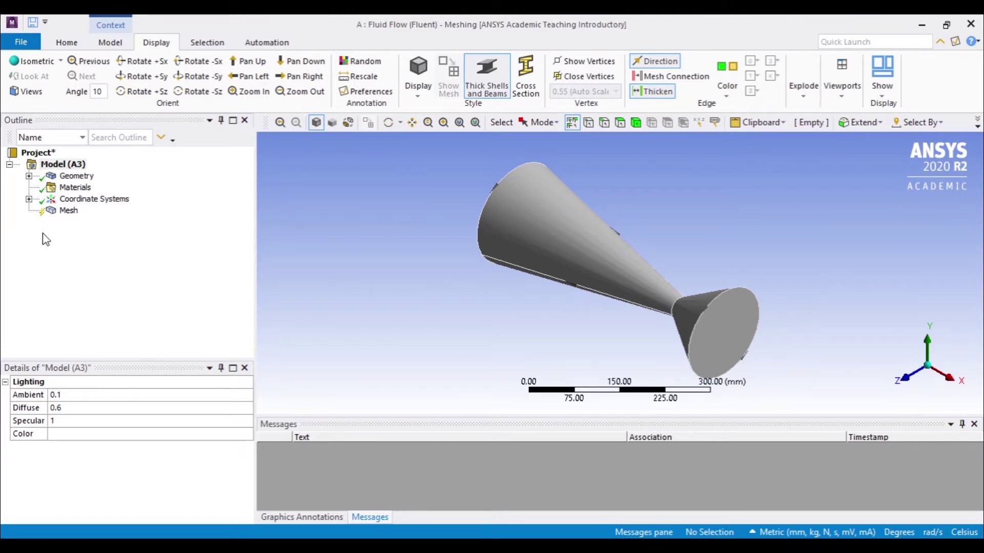
left_click(67, 211)
right_click(68, 212)
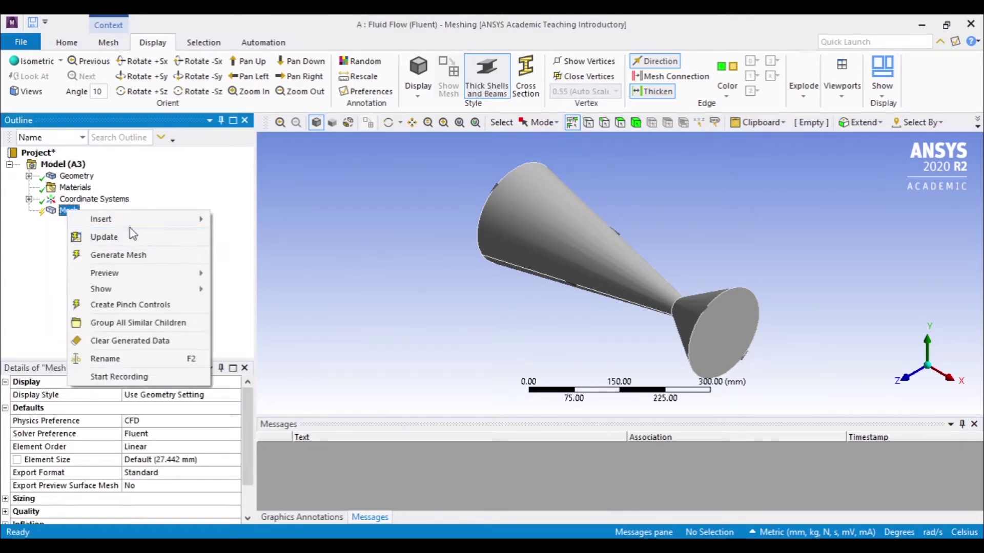
mouse_move(102, 219)
left_click(235, 226)
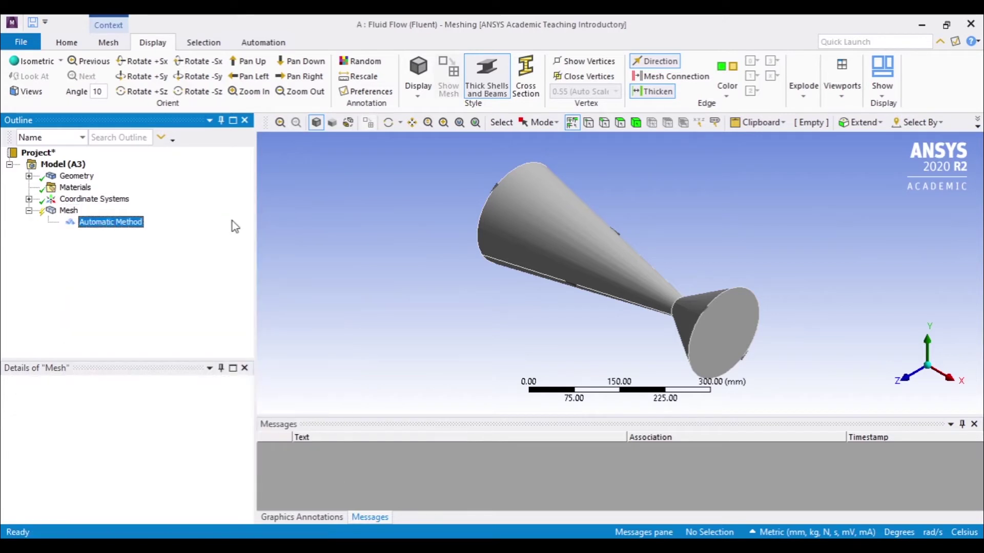
left_click(589, 252)
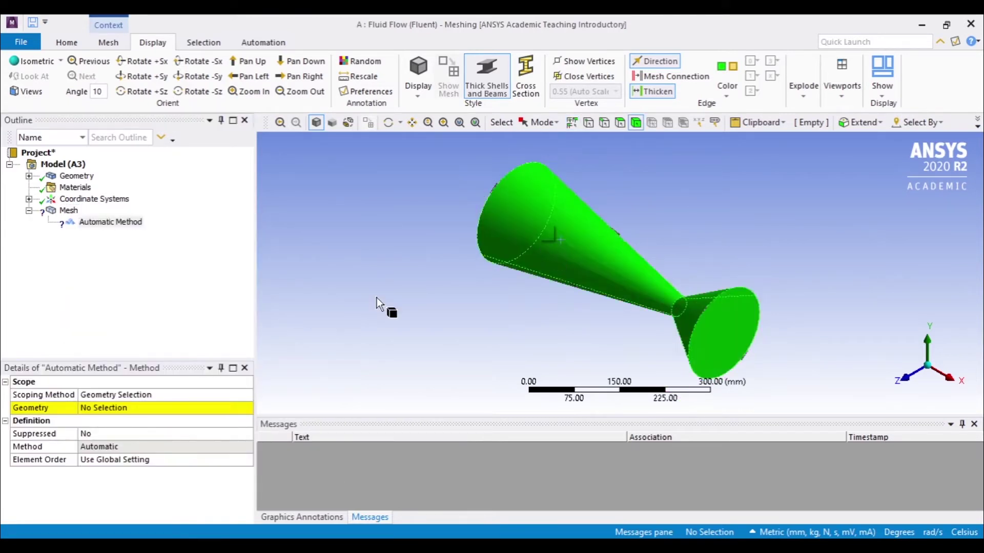
left_click(128, 408)
left_click(122, 408)
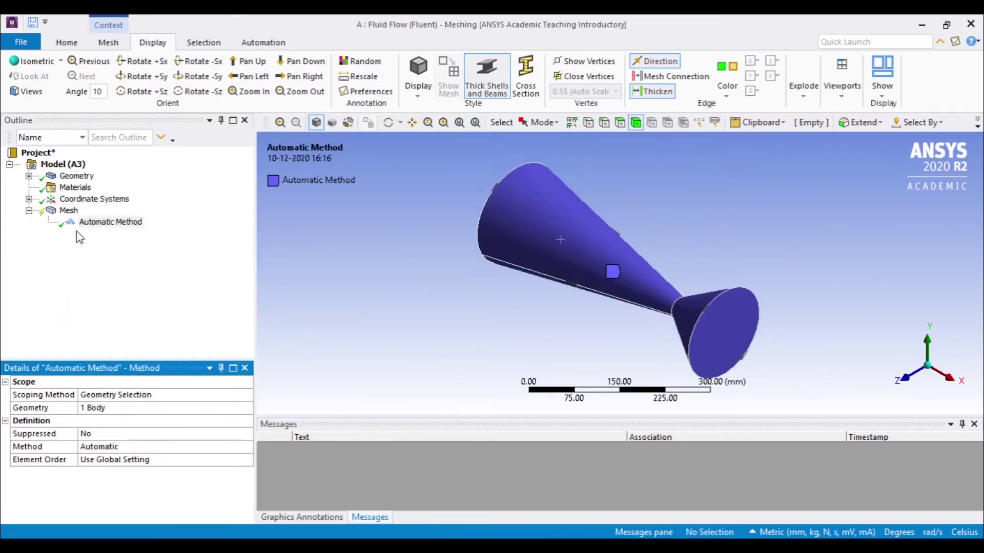
Step: Insert an inflation control scoped to the nozzle body, with the two circular end faces as its boundary
right_click(69, 210)
mouse_move(174, 225)
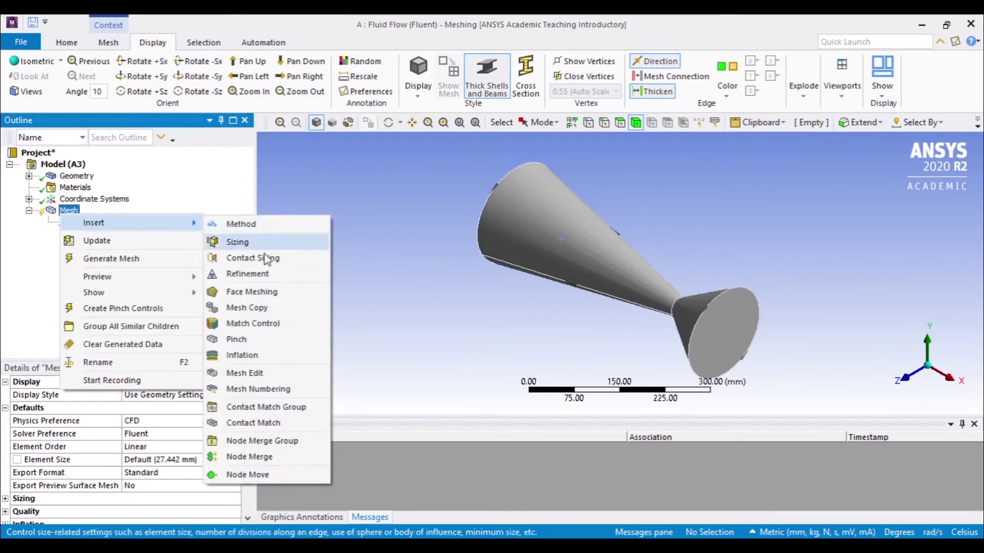
left_click(275, 356)
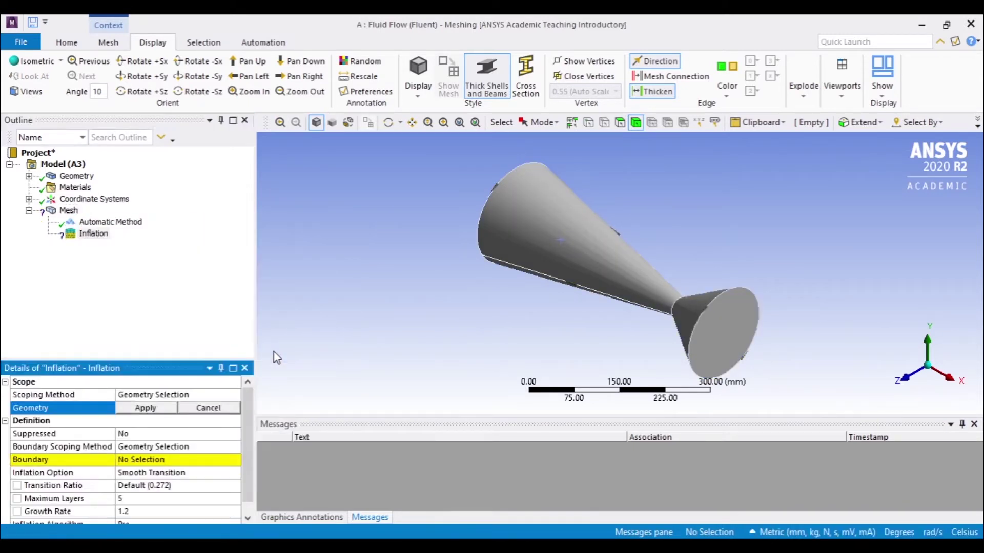
left_click(584, 236)
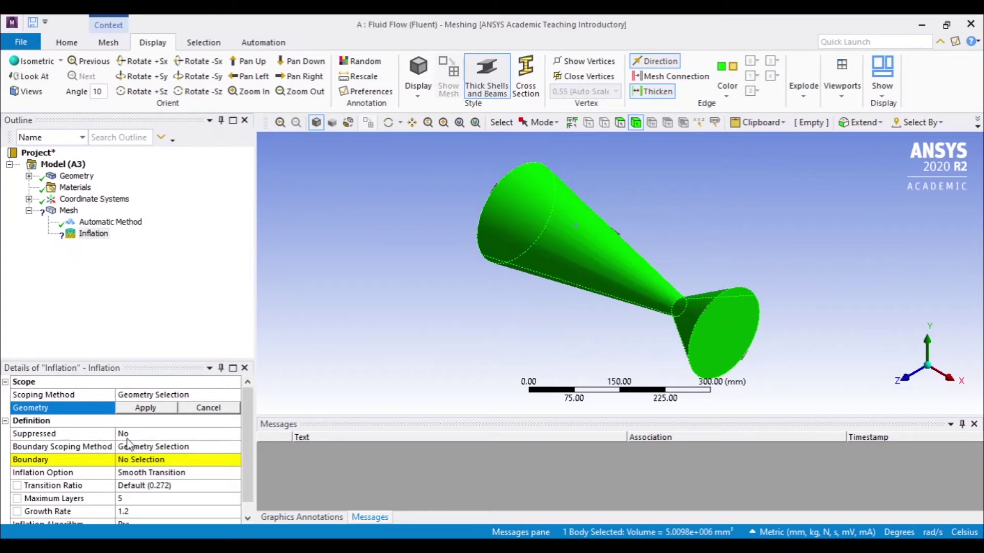
left_click(147, 408)
left_click(192, 460)
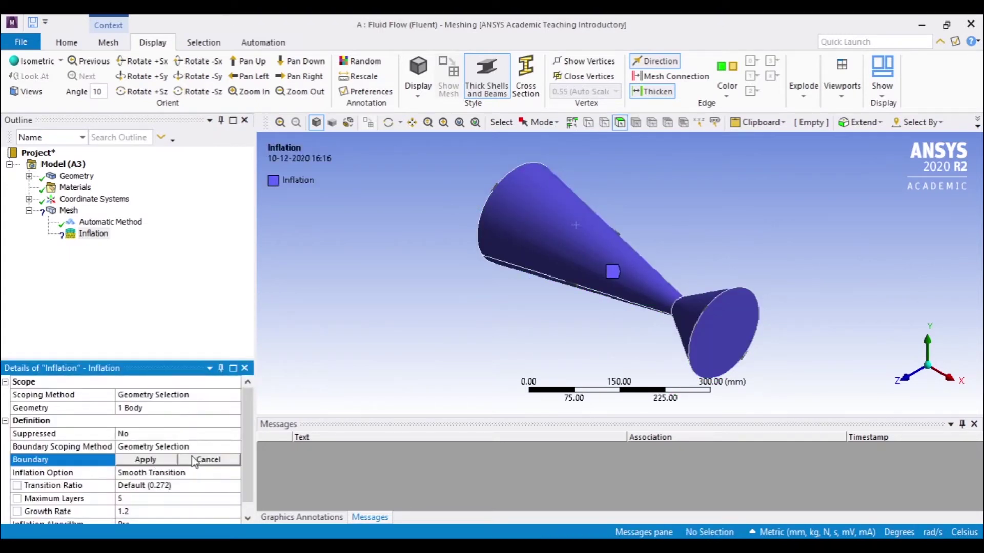
left_click(730, 330)
middle_click_drag(450, 280, 623, 294)
left_click(574, 256, "ctrl")
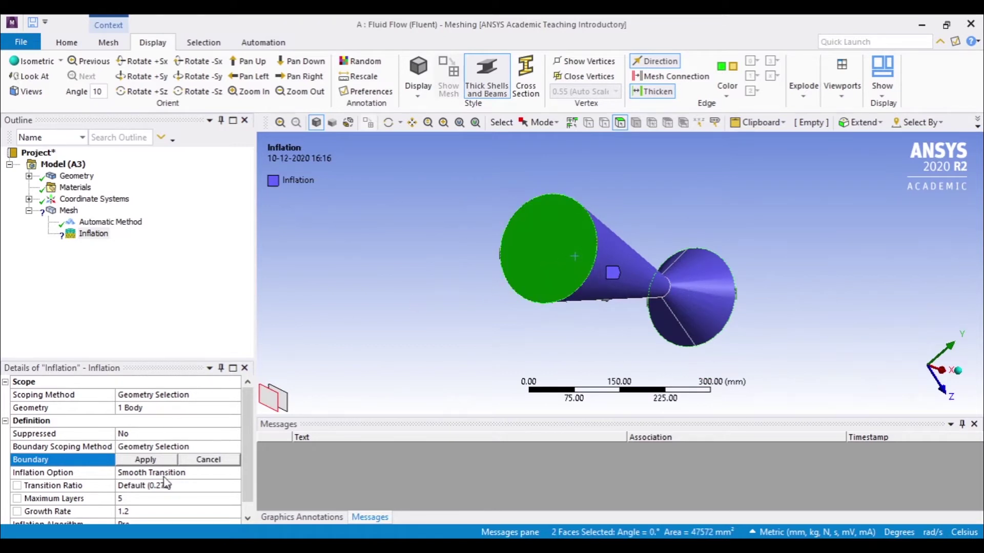
left_click(145, 459)
Step: Create a named selection INLET from the circular end face of the nozzle's short cone
middle_click_drag(673, 256, 799, 240)
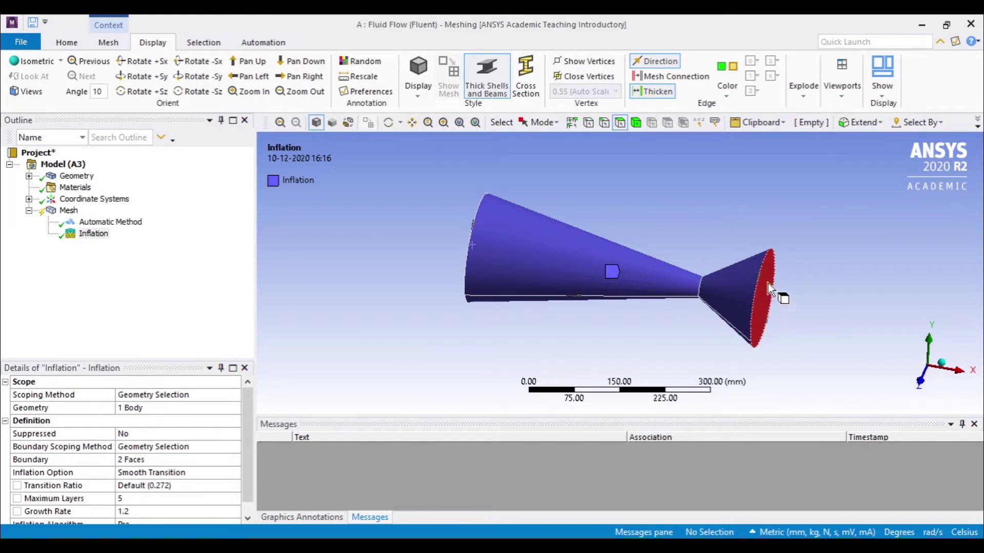
left_click(956, 369)
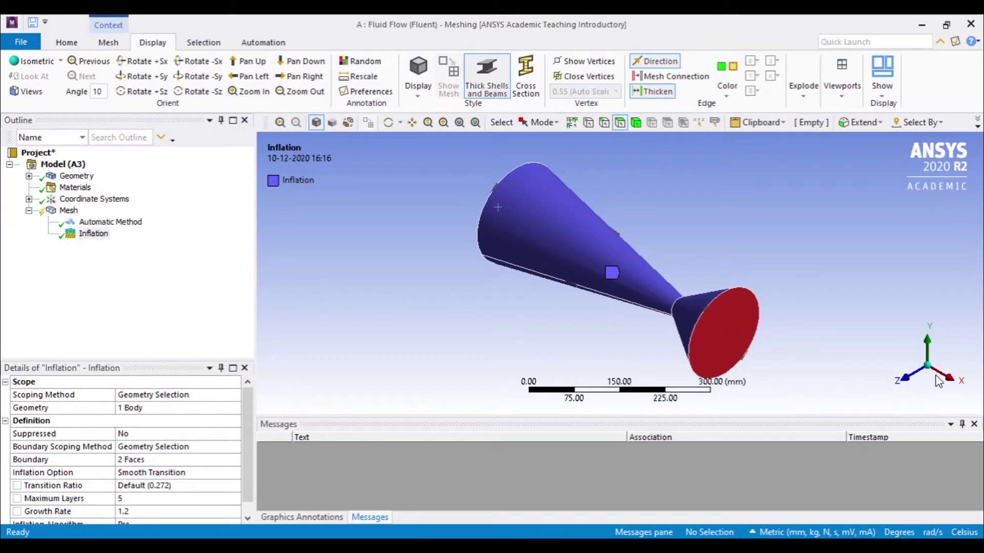
left_click(912, 373)
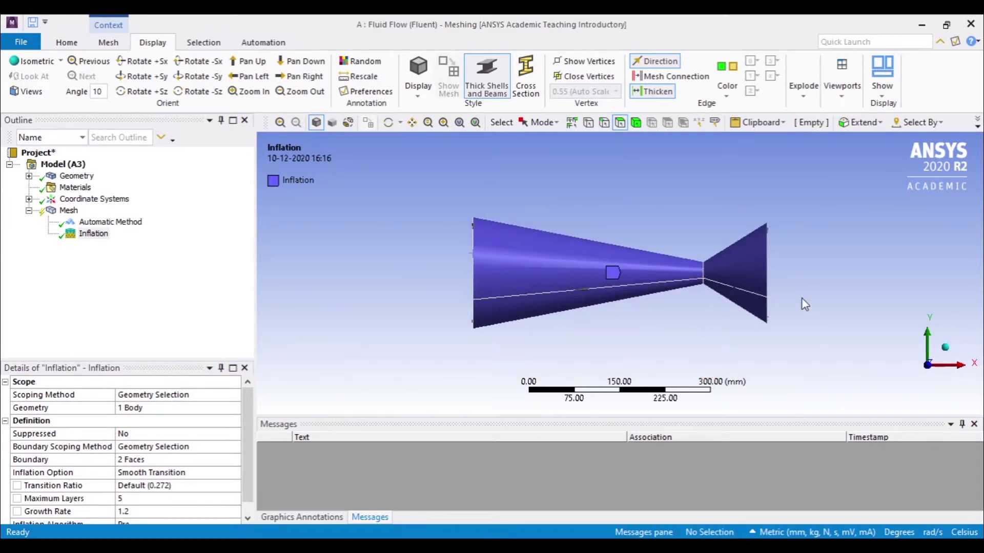
middle_click_drag(911, 314, 850, 291)
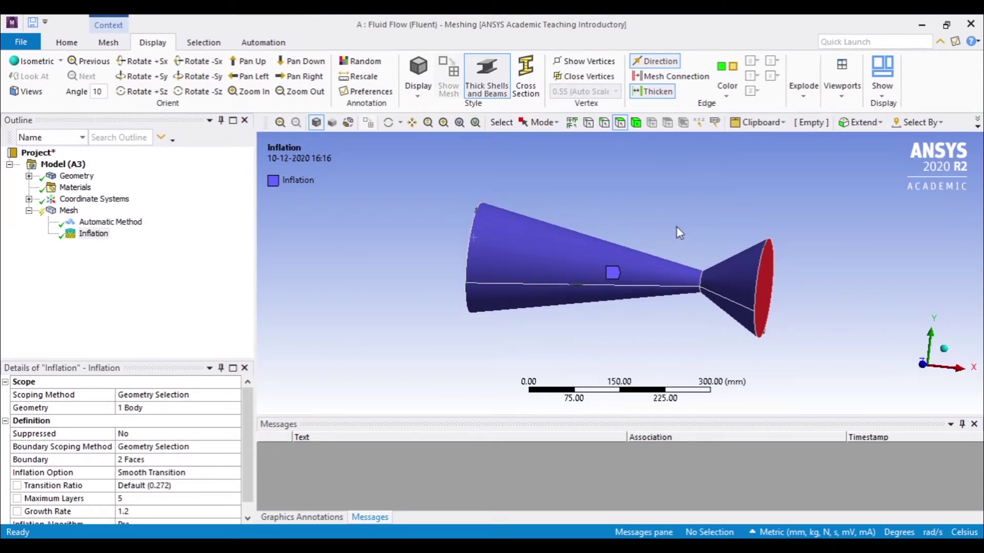
left_click(68, 210)
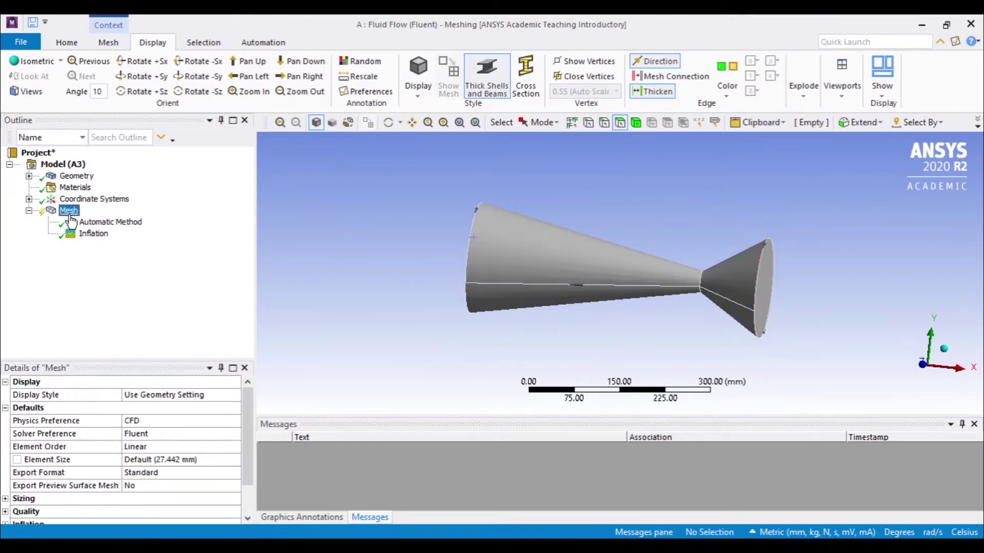
left_click(763, 281)
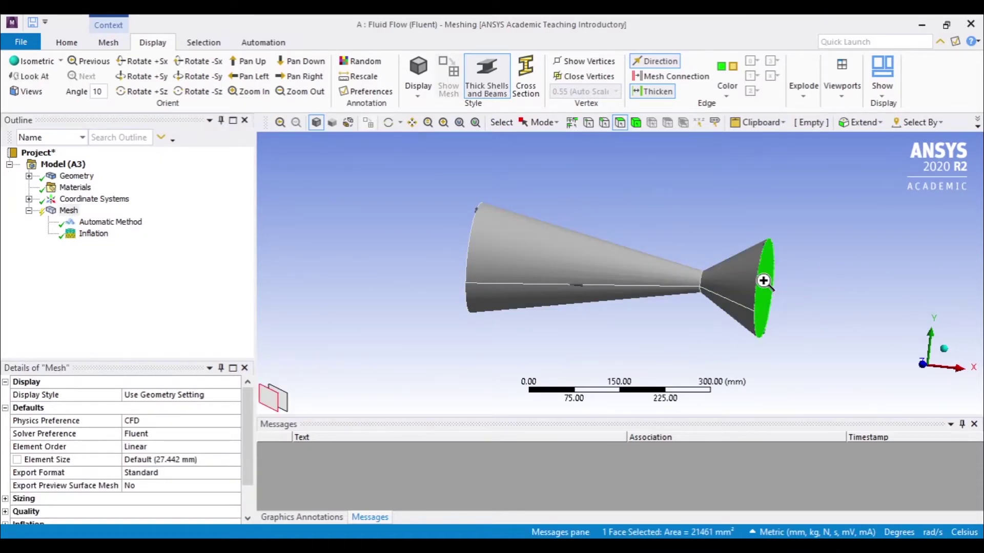
right_click(765, 282)
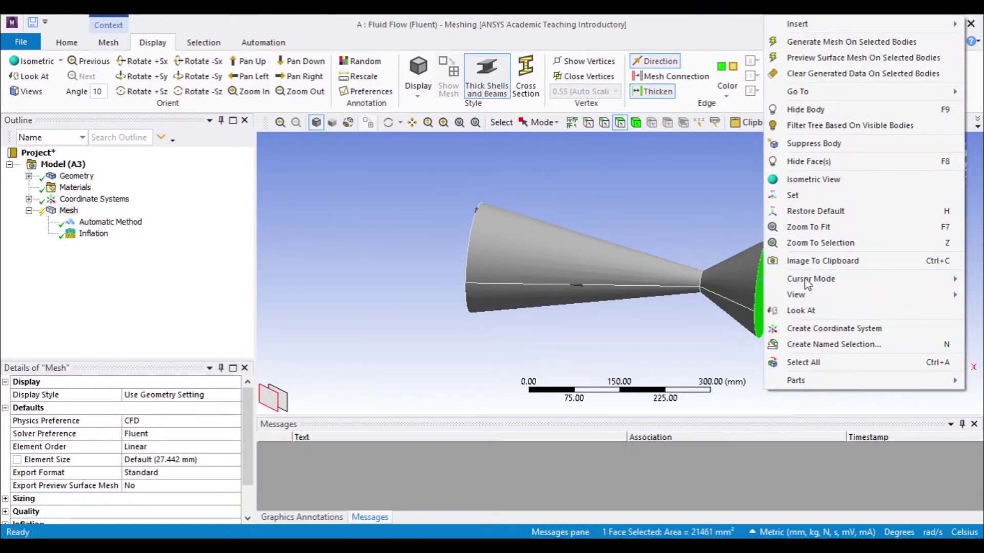
left_click(834, 345)
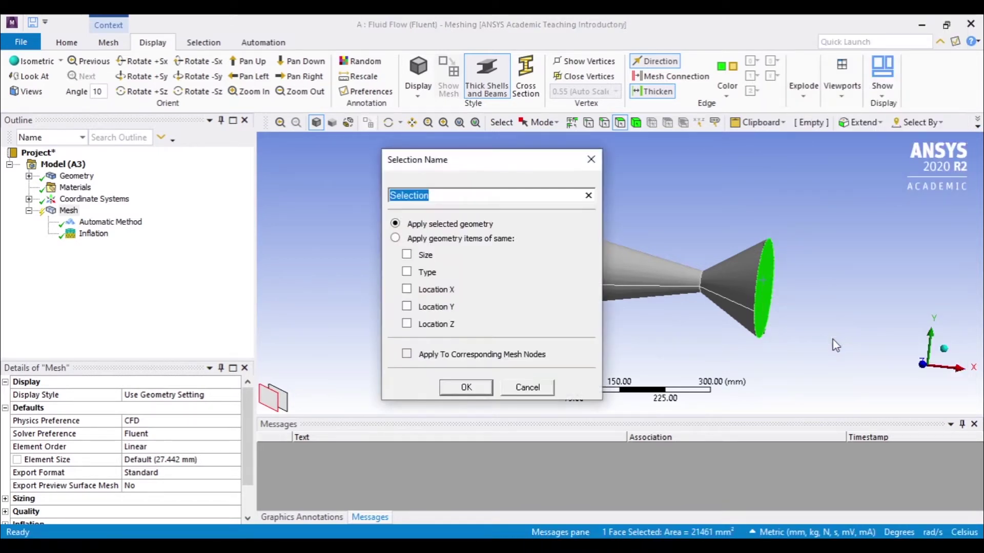
type("INLET")
key("Return")
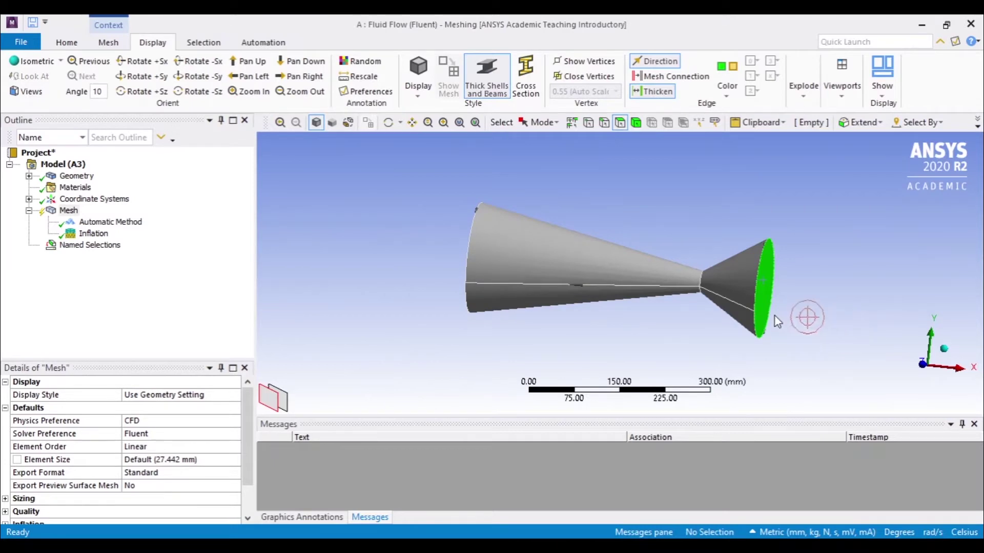
Step: Create a named selection for the outlet from the circular end face of the nozzle's long cone
middle_click_drag(431, 231, 500, 271)
left_click(500, 270)
right_click(500, 270)
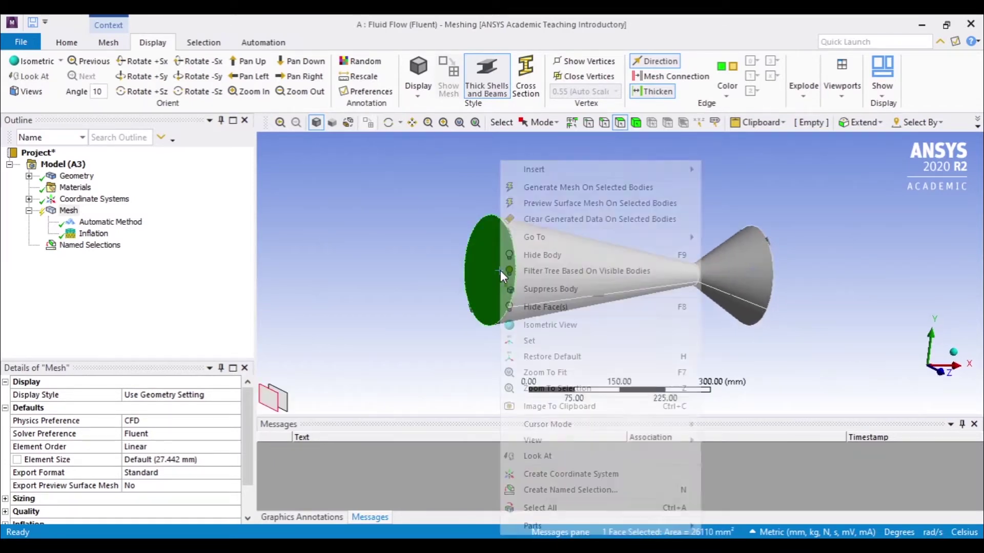
left_click(626, 490)
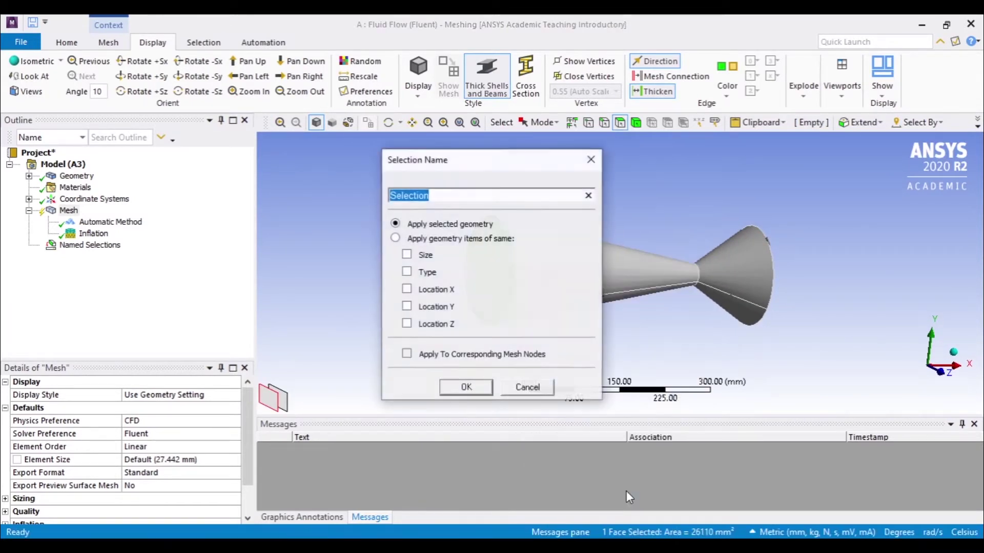
type("O")
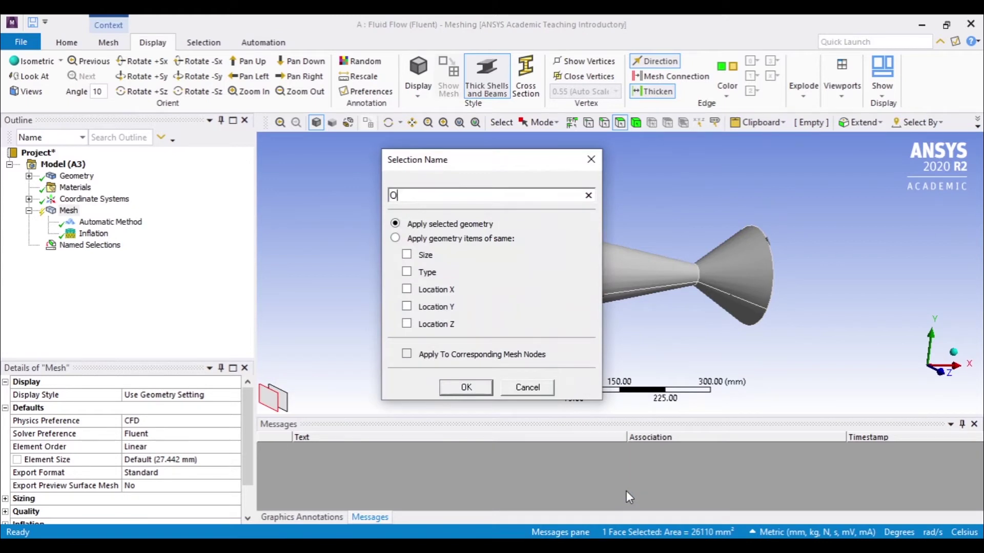
type("uLET")
key("Return")
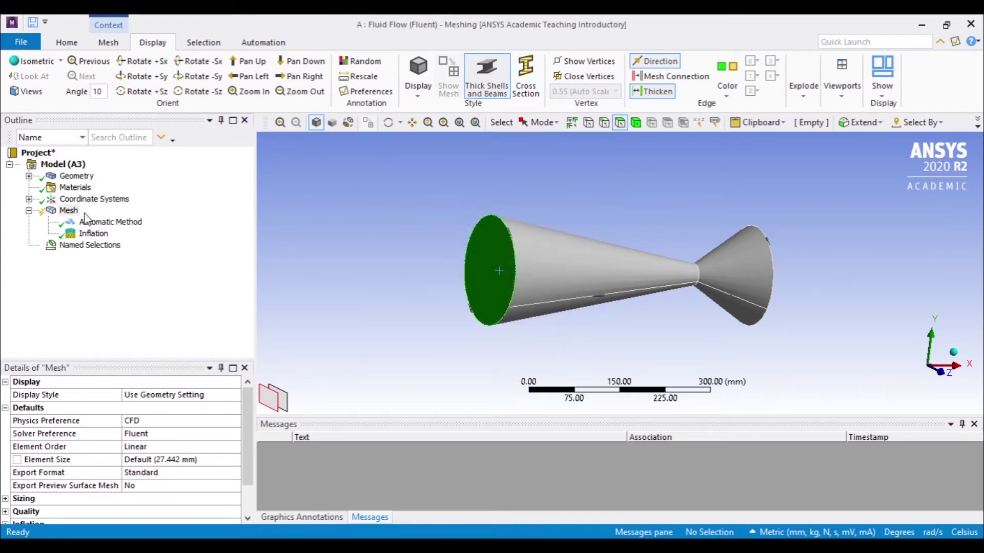
Step: Set the global mesh element size to 10 mm
left_click(69, 212)
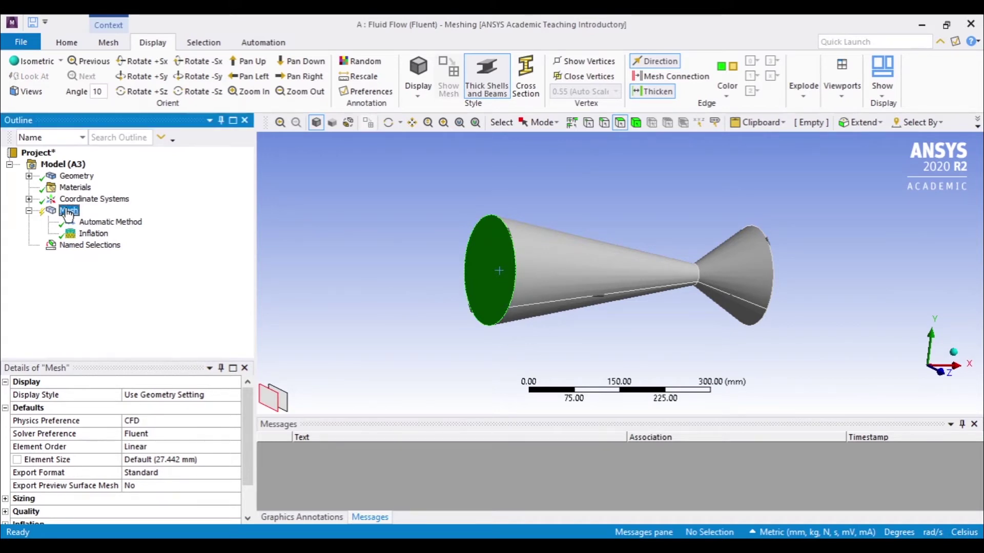
left_click(171, 459)
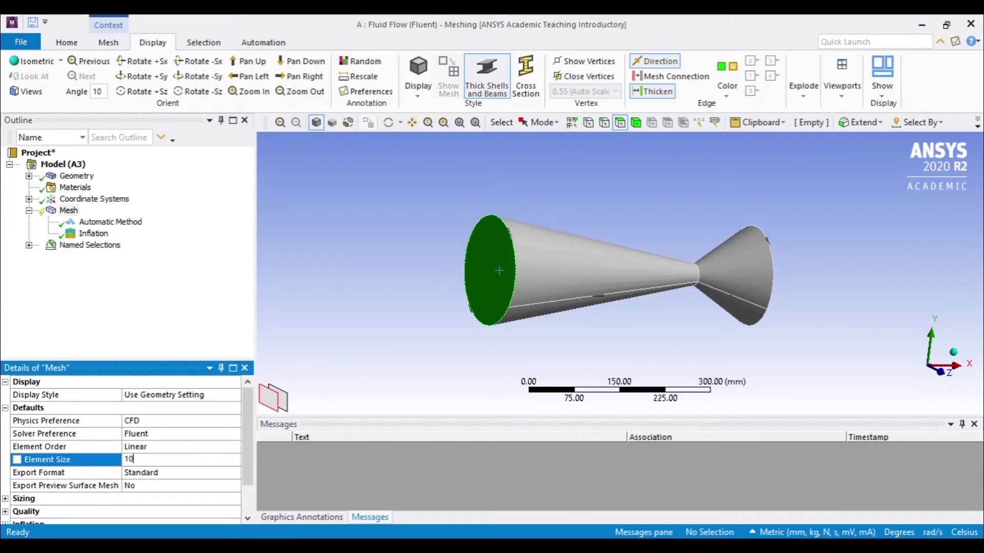
scroll(180, 474, "down", 1)
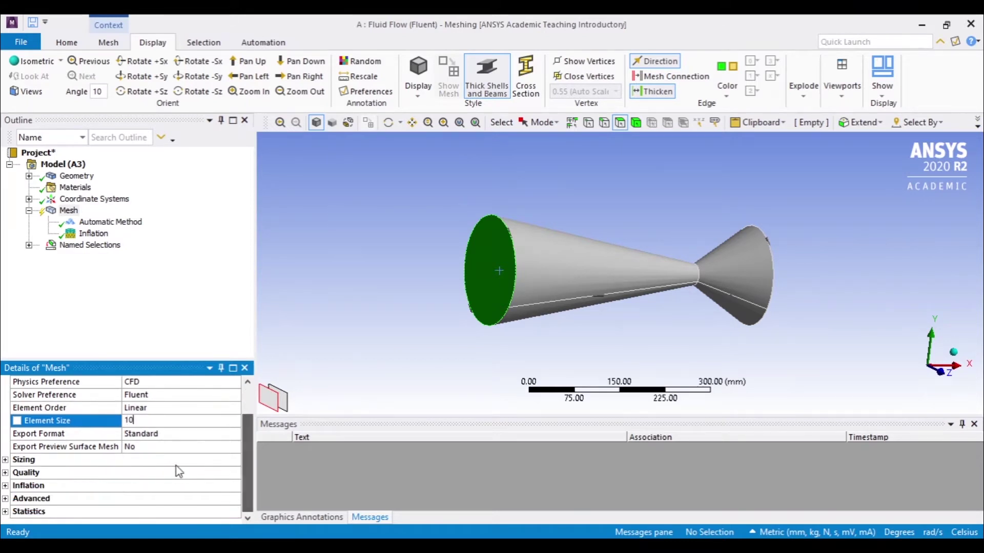
left_click(8, 464)
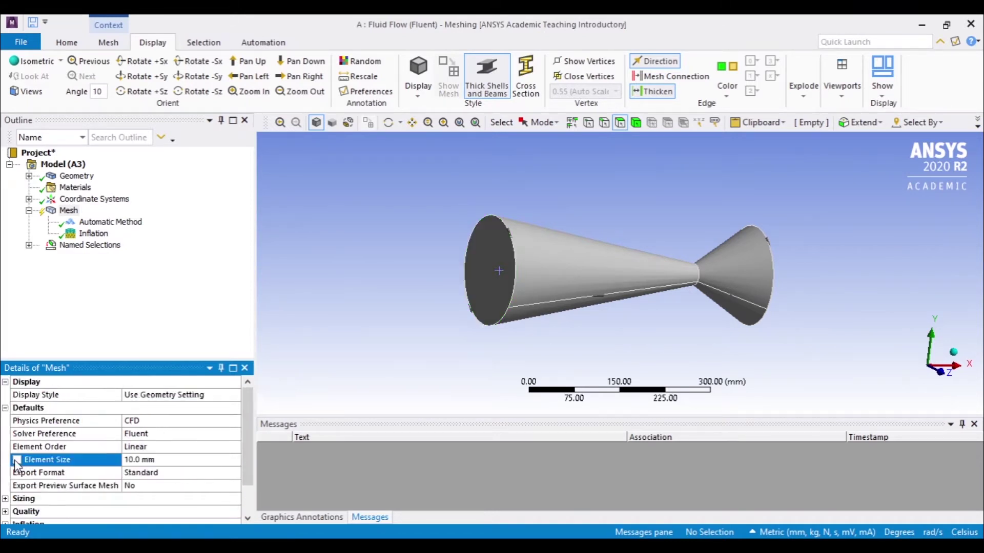
left_click(216, 460)
Step: Turn on adaptive sizing in the mesh's sizing settings
left_click(5, 499)
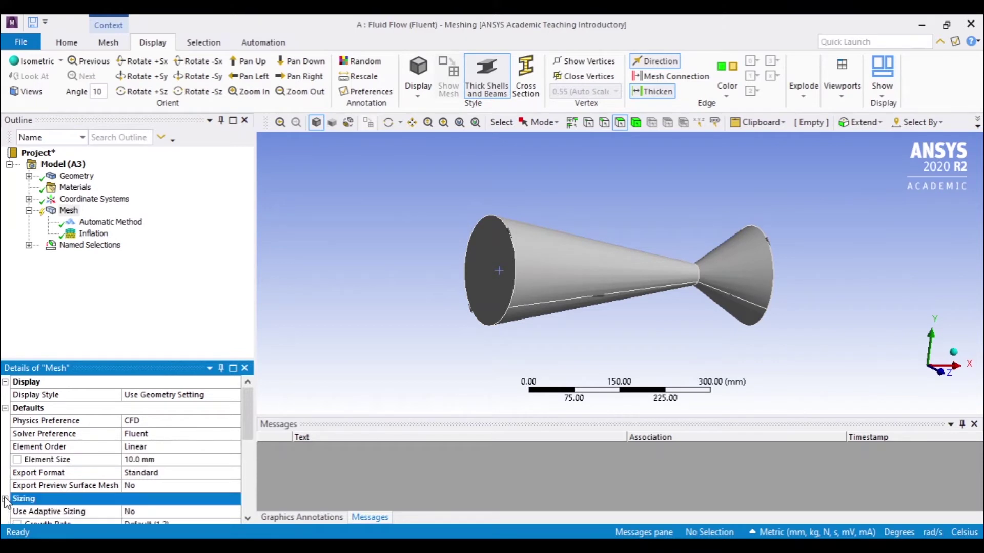
left_click(231, 512)
left_click(234, 512)
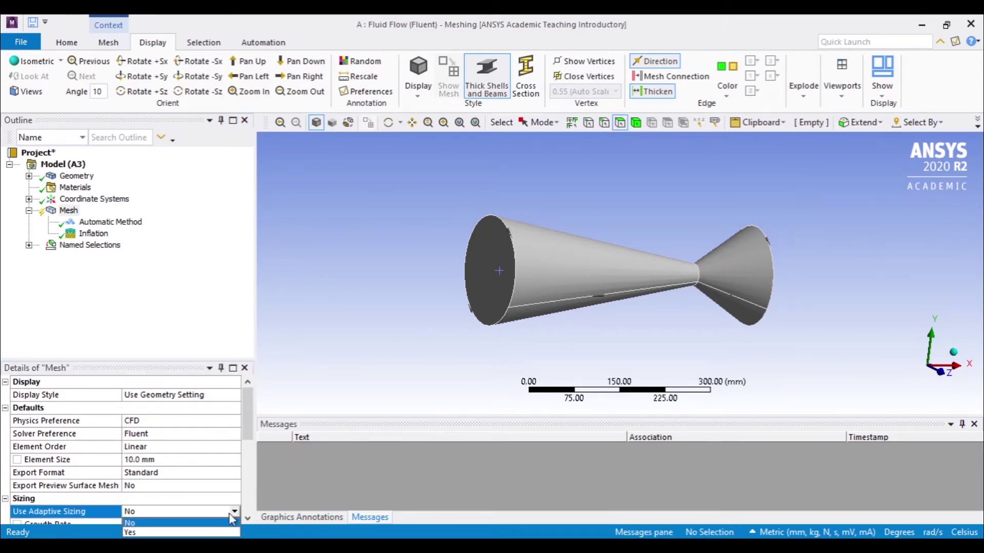
left_click(174, 533)
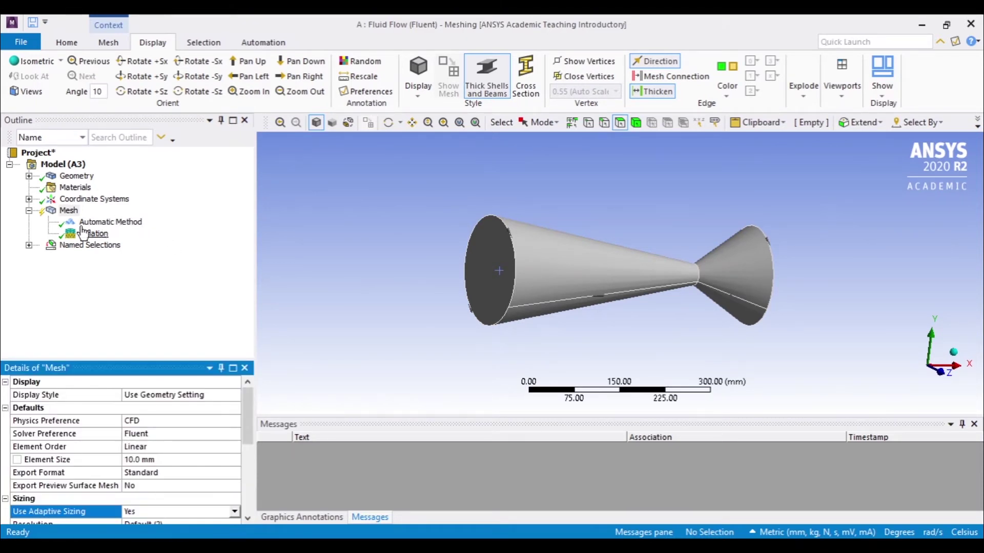
Step: Generate the nozzle mesh and update it for transfer to Fluent
right_click(60, 213)
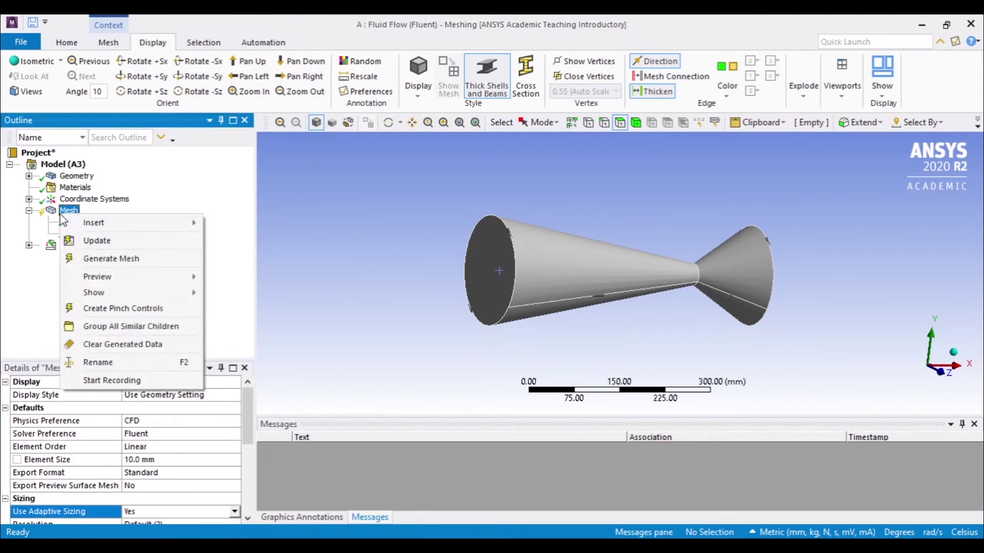
left_click(118, 259)
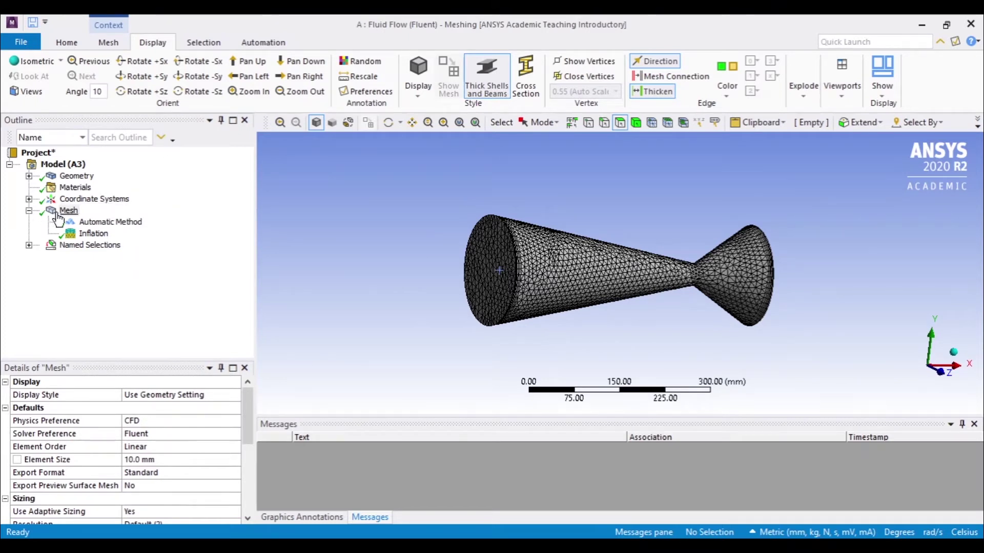
right_click(57, 212)
left_click(108, 236)
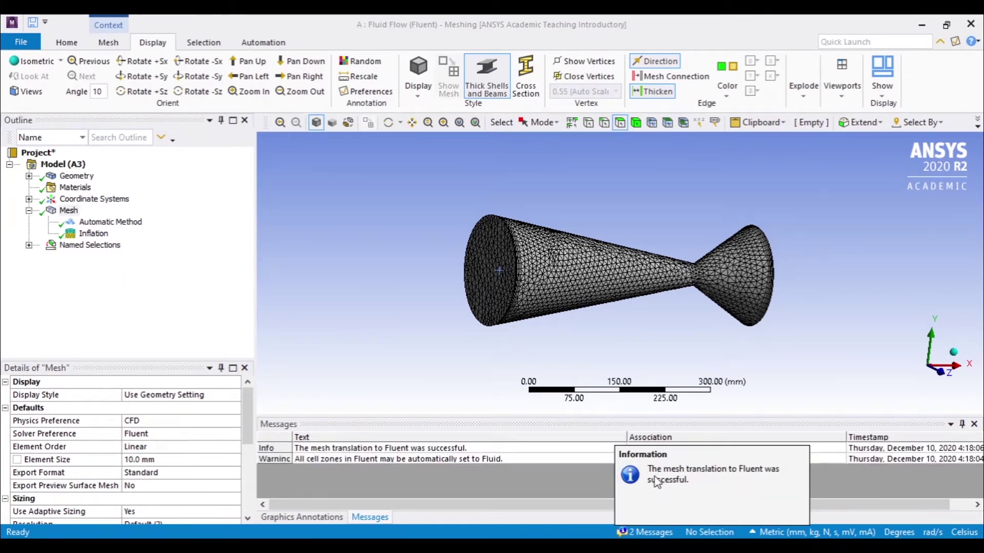
Step: Review the messages from the mesh update and close the meshing editor to return to the project schematic
left_click(656, 482)
left_click(639, 533)
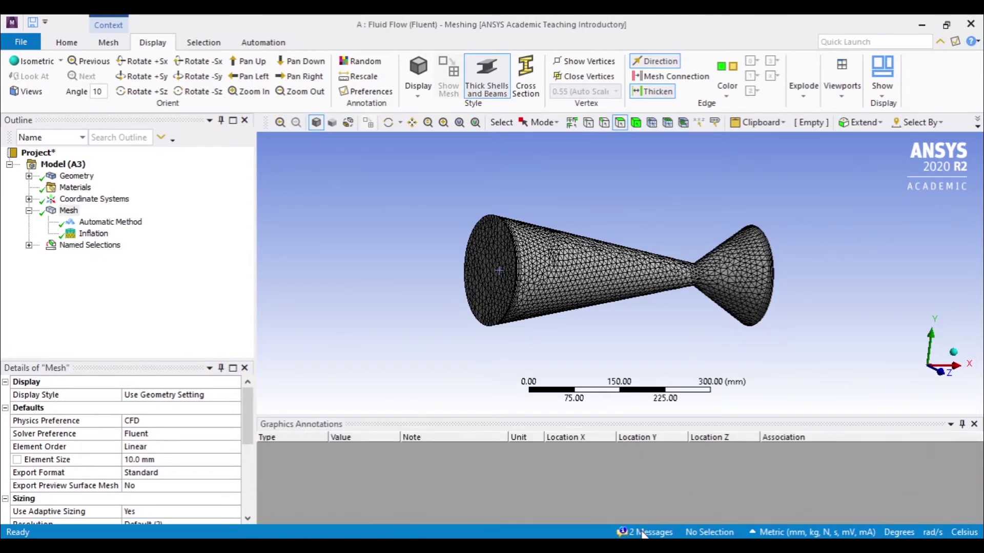
left_click(642, 534)
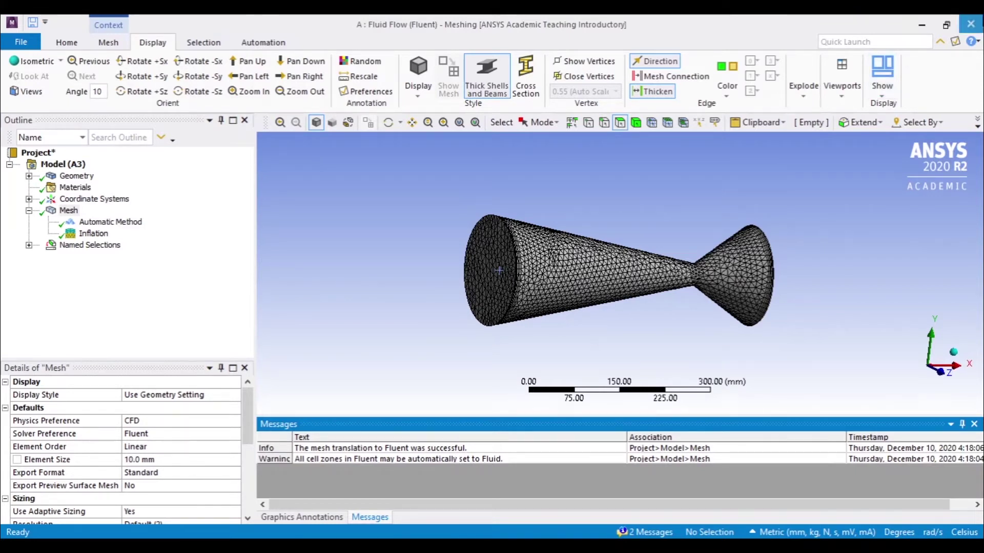
left_click(971, 24)
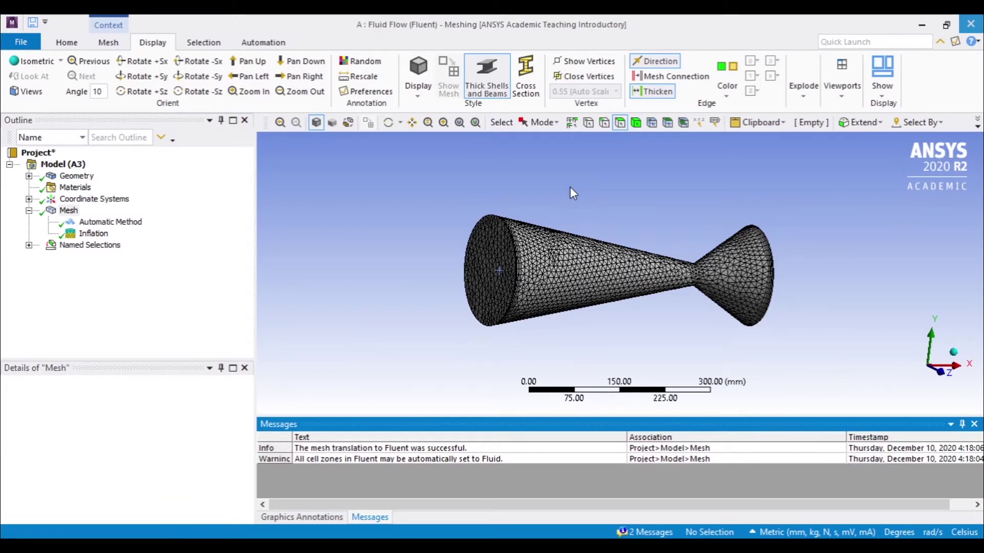
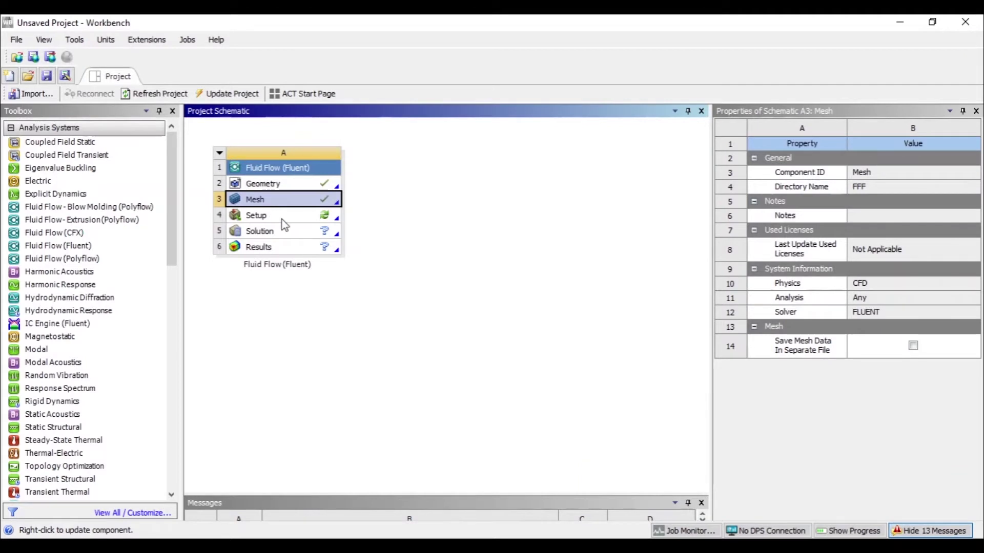
Step: Launch the system's Setup in Fluent with double precision and more solver processes, and dismiss the startup notice
double_click(285, 216)
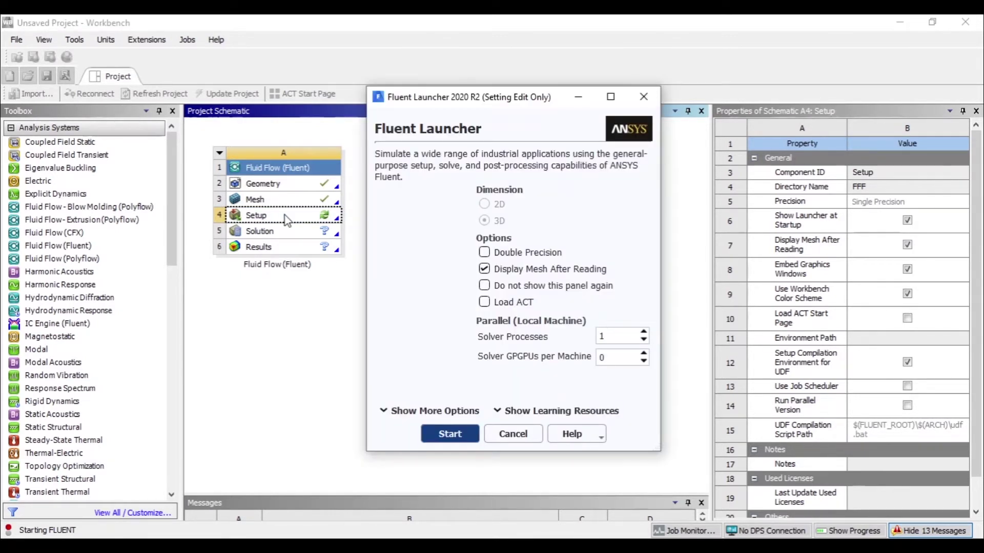
left_click(489, 253)
left_click(643, 333)
left_click(644, 332)
left_click(643, 333)
left_click(468, 434)
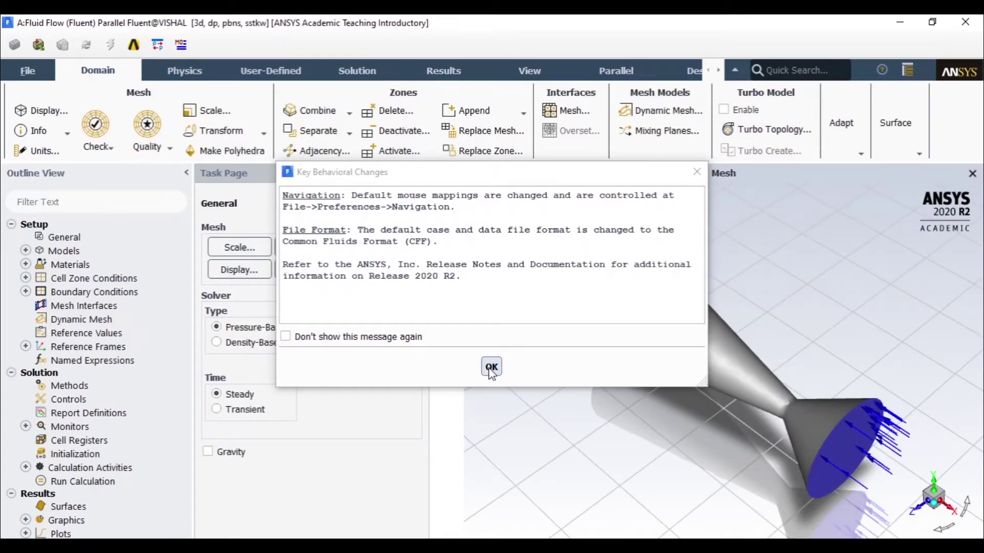
left_click(491, 367)
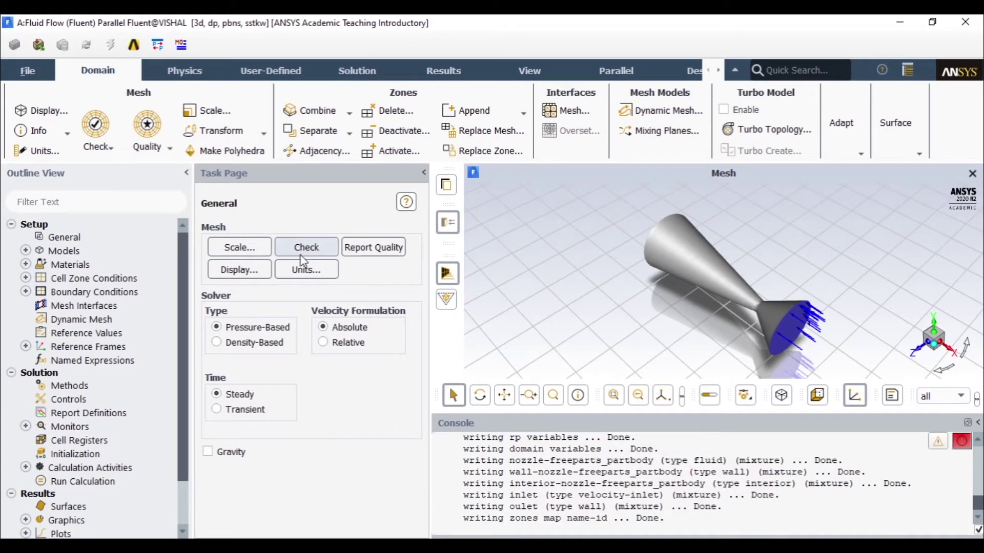
Step: Check the mesh with a quality report and set the solver type to density-based
left_click(302, 253)
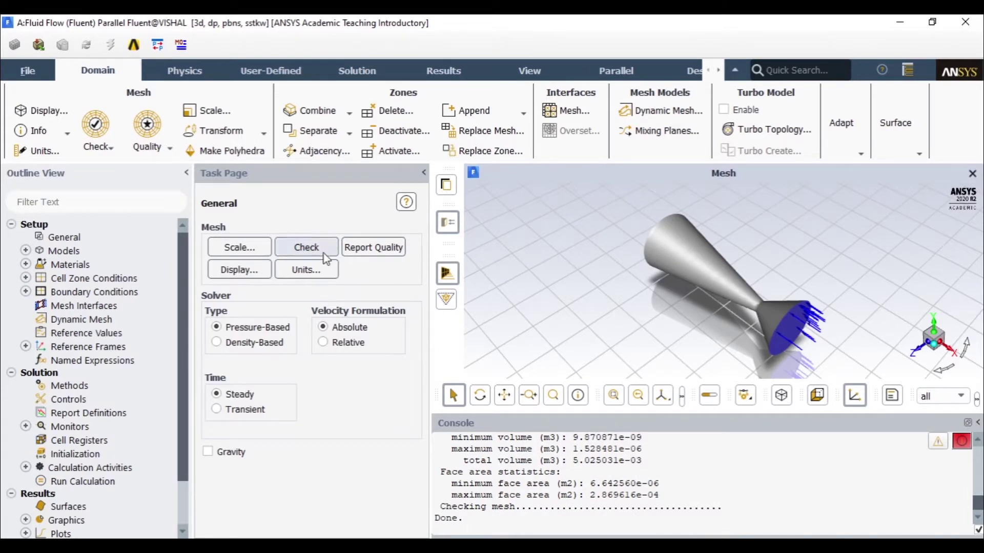
left_click(377, 248)
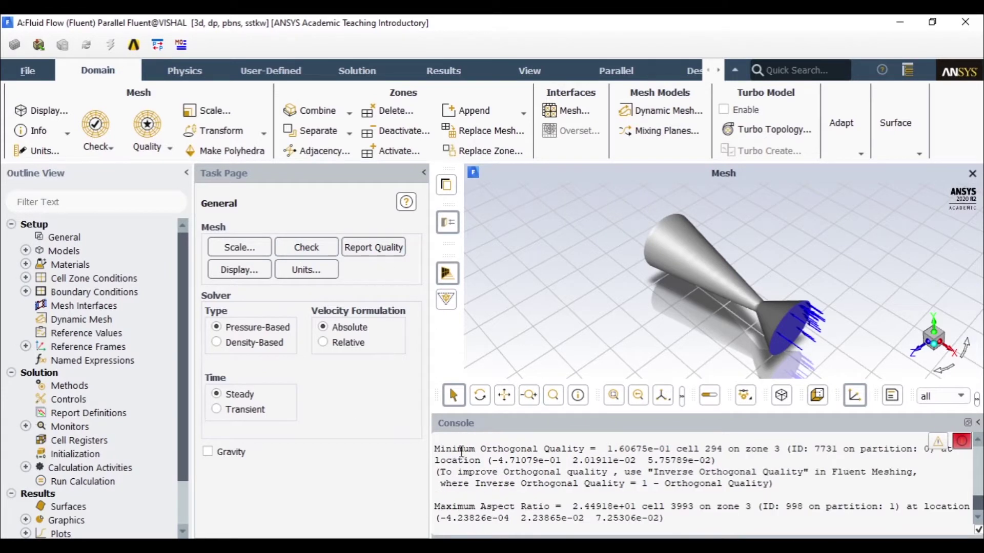
left_click(218, 343)
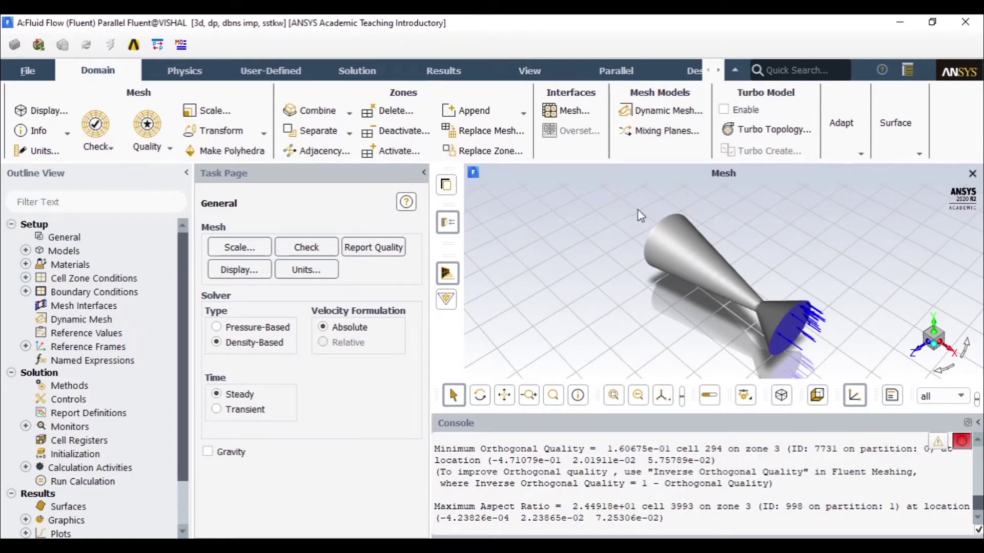
Step: Enable the energy equation in the physical models
double_click(62, 251)
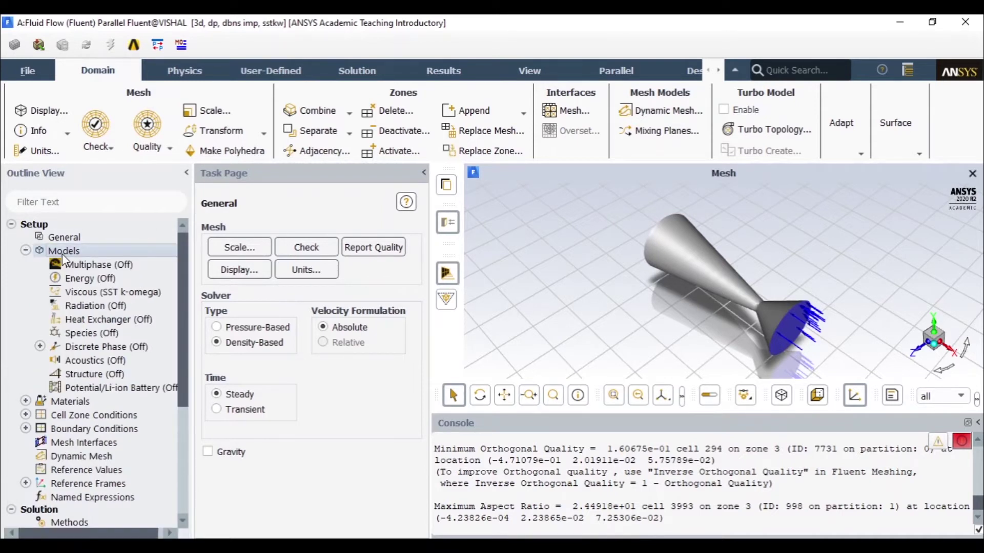
left_click(235, 256)
double_click(235, 257)
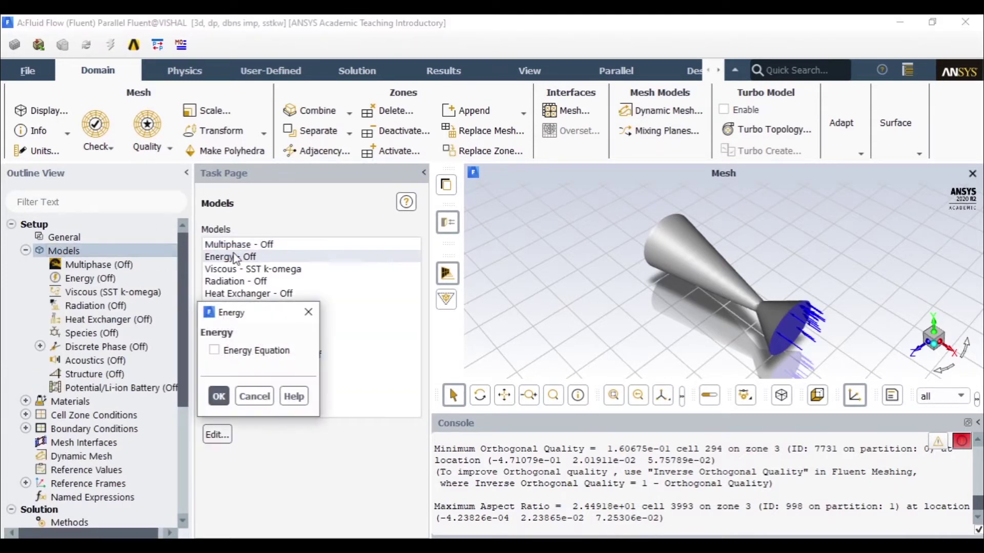
left_click(216, 348)
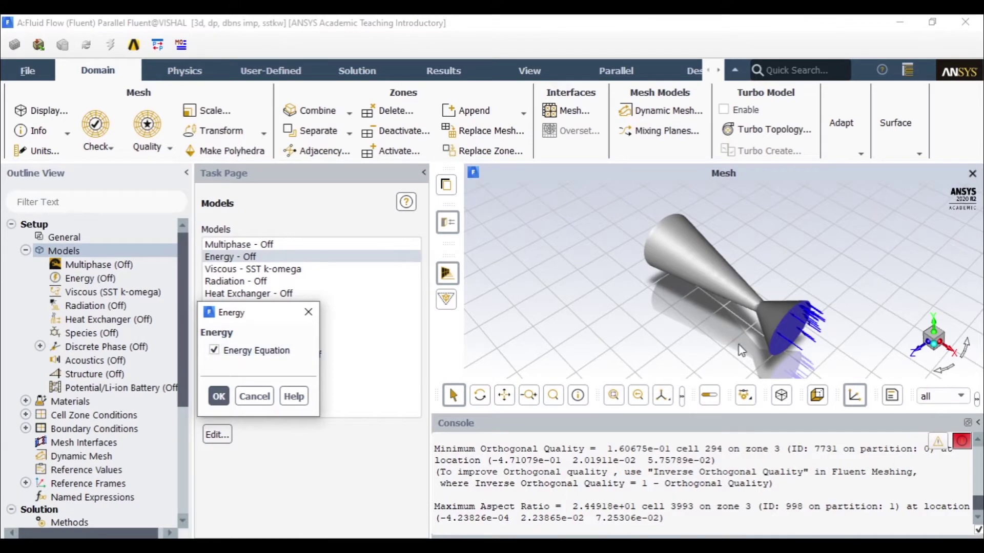
left_click(228, 396)
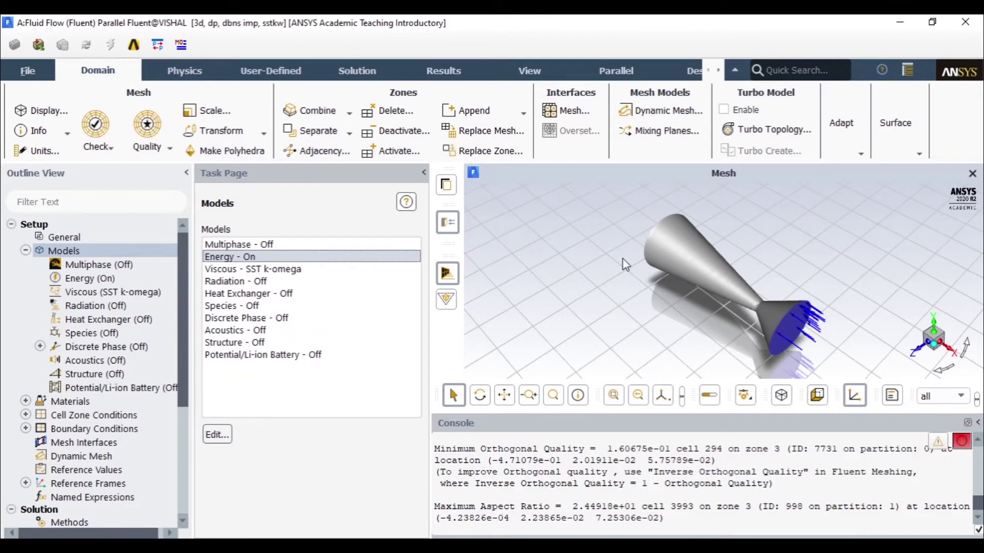
Step: Set the viscous model to Inviscid
left_click(302, 269)
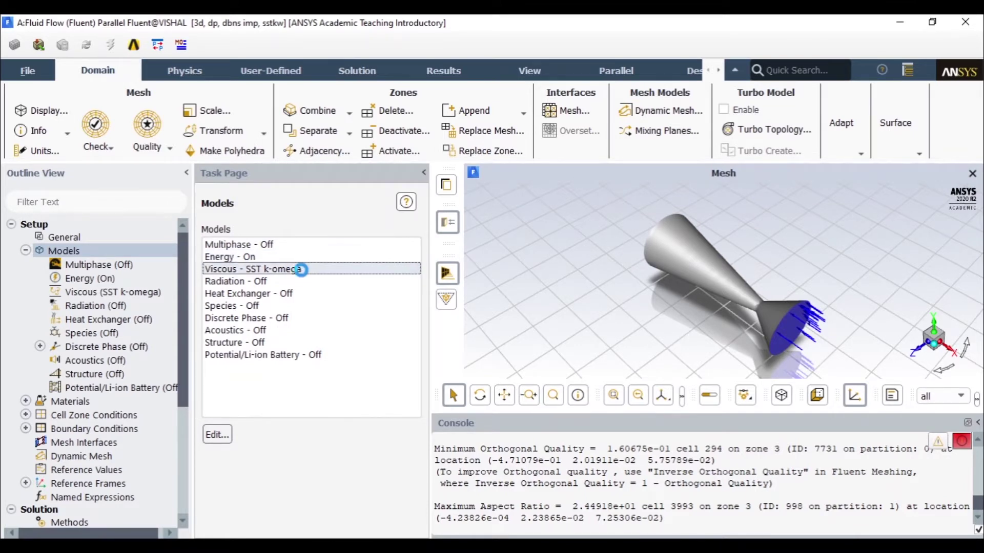
double_click(300, 269)
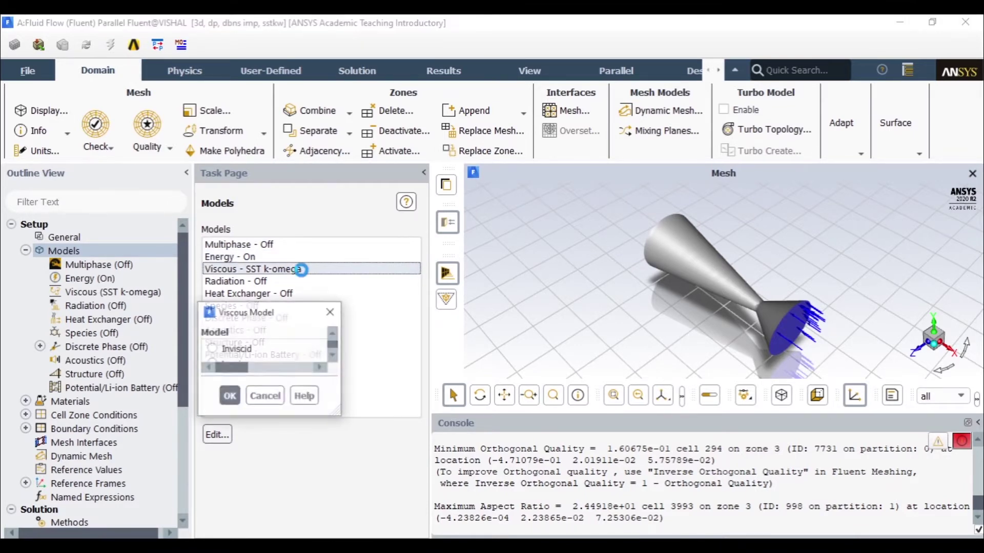
left_click(318, 71)
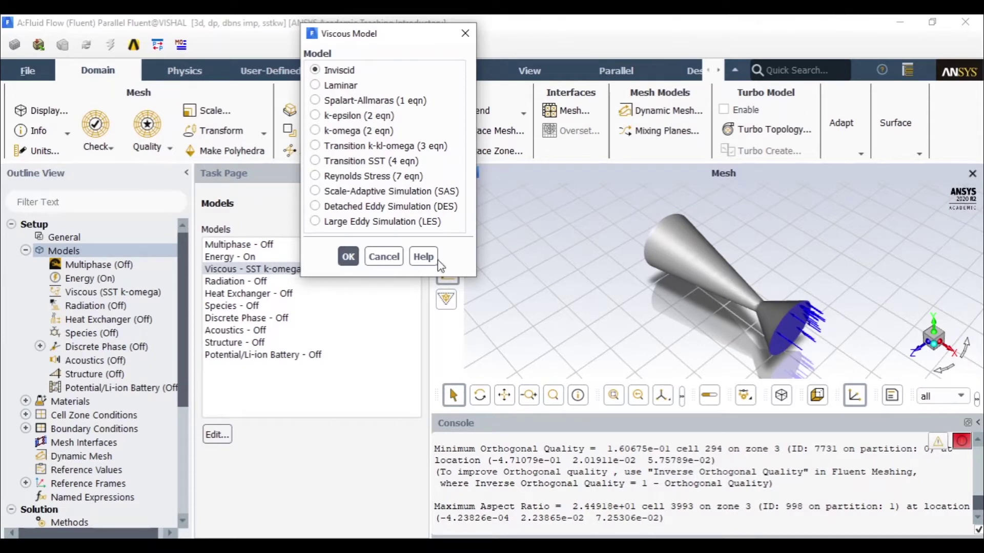
left_click(347, 256)
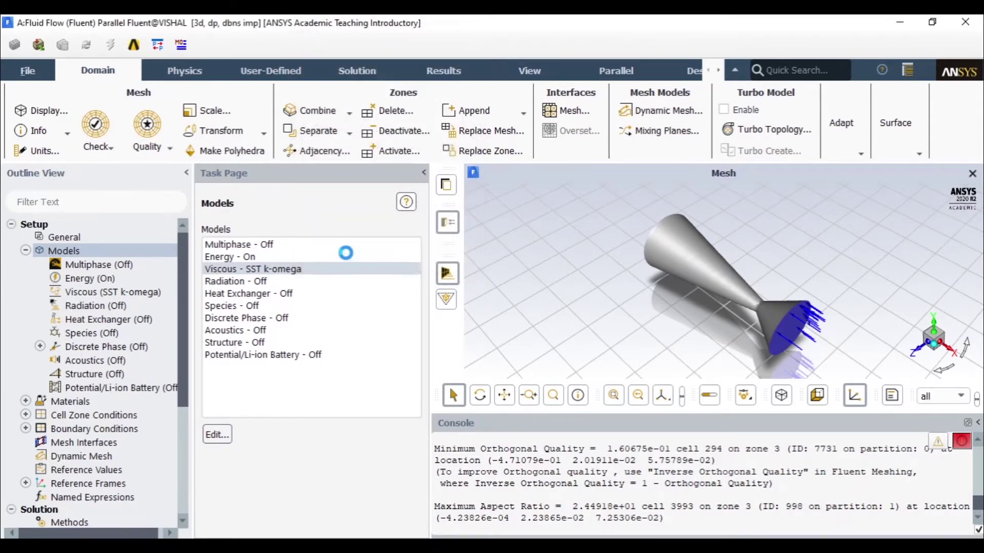
left_click(25, 250)
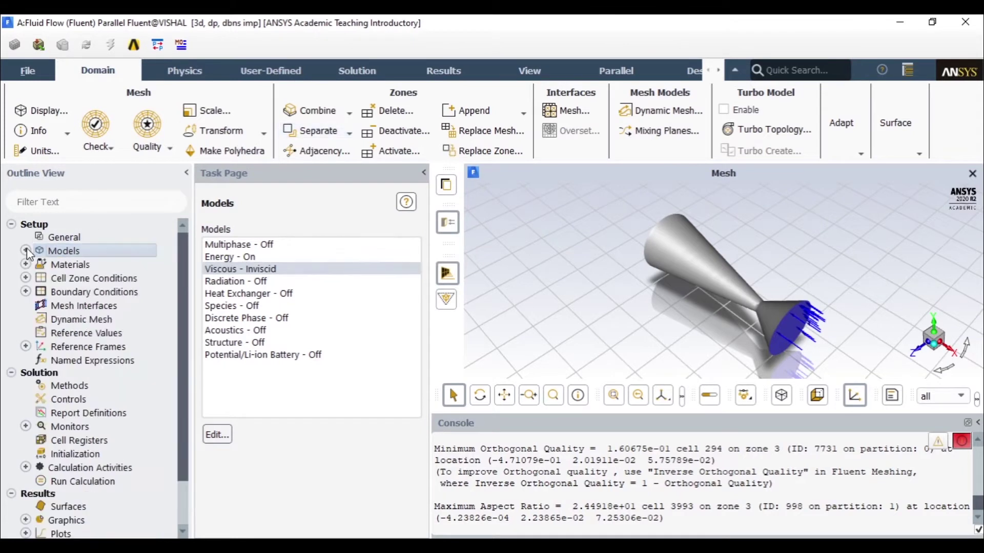
Step: List the available fluid and solid materials and open the properties of air for editing
left_click(26, 264)
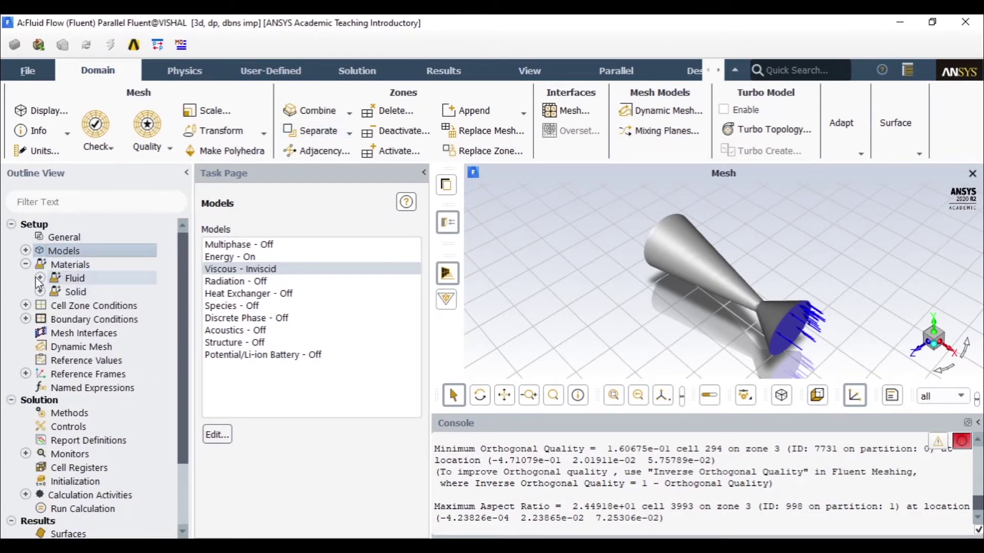
left_click(40, 277)
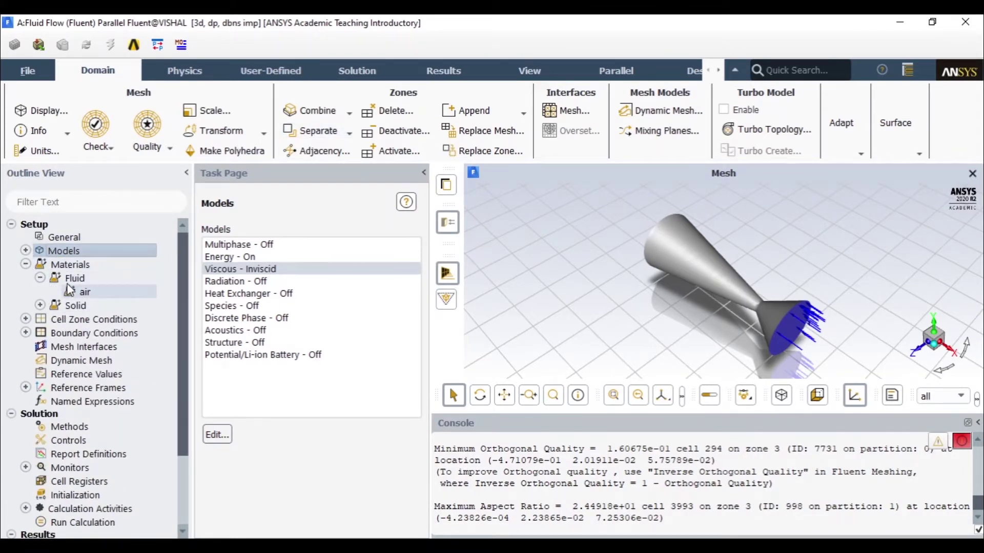
left_click(40, 305)
left_click(77, 320)
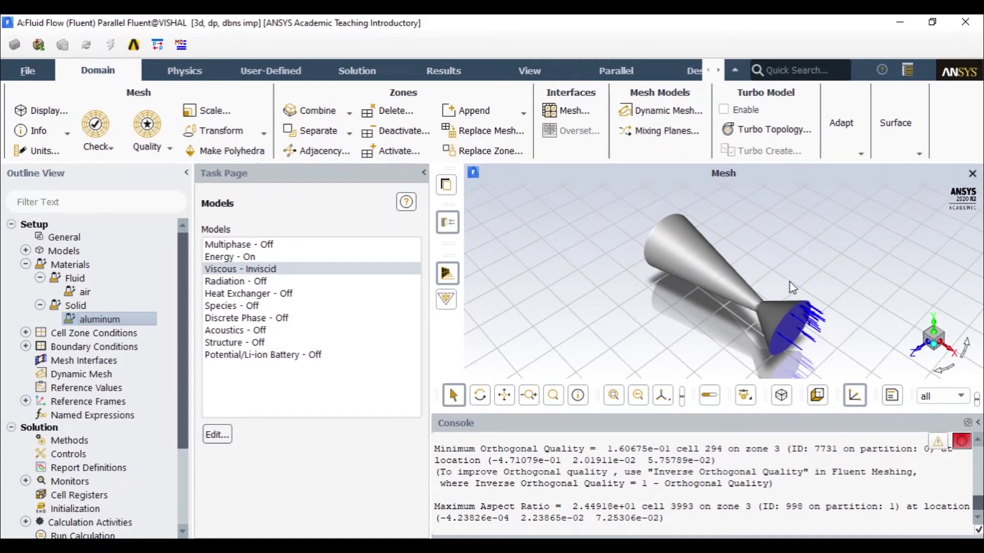
left_click(94, 293)
double_click(94, 296)
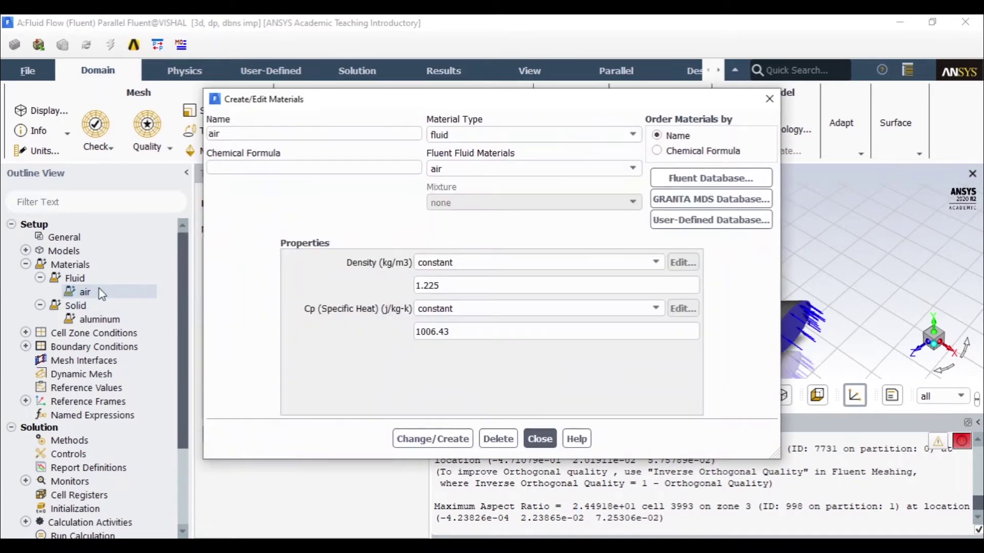
Step: Browse the fluid and solid materials in the Fluent database without copying any
left_click(688, 180)
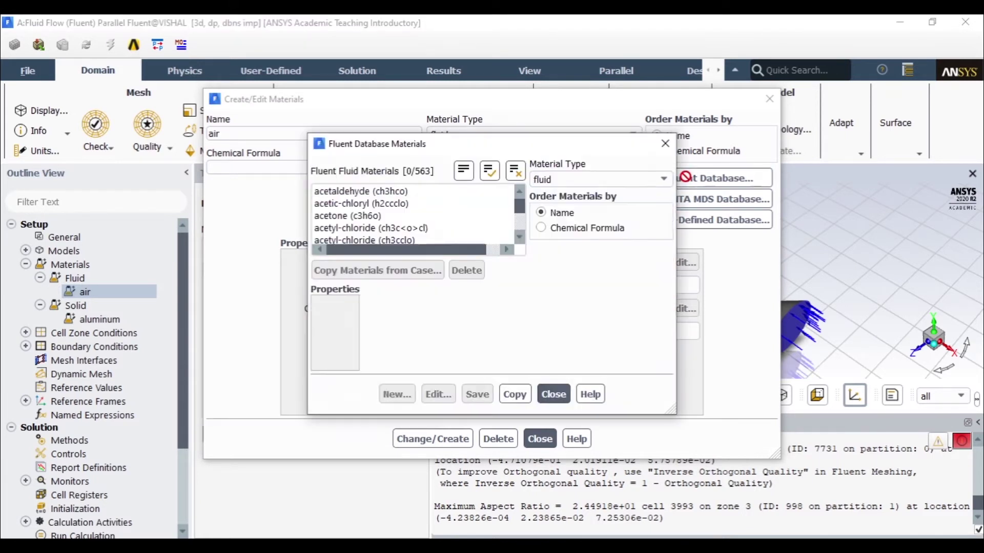
scroll(388, 207, "down", 20)
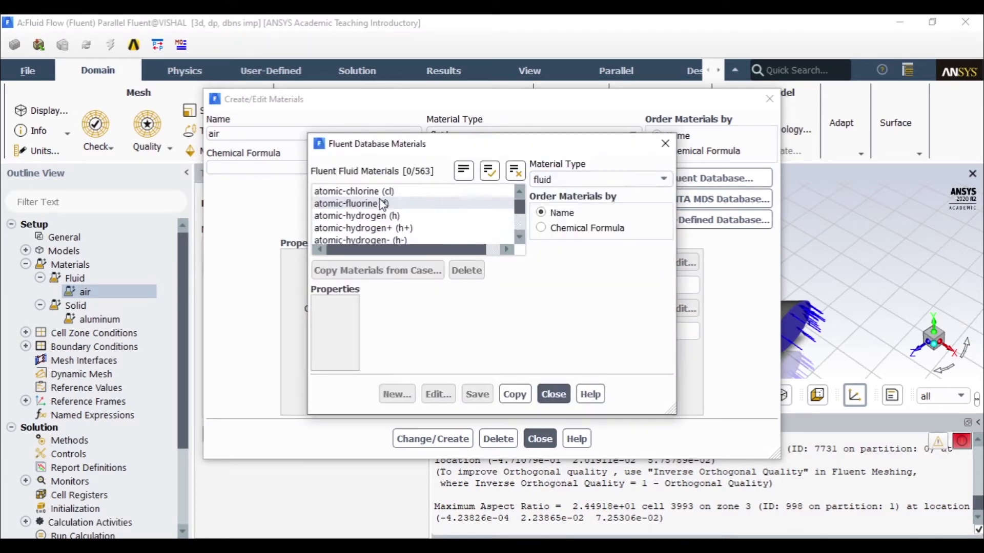
scroll(388, 207, "down", 2)
left_click(596, 181)
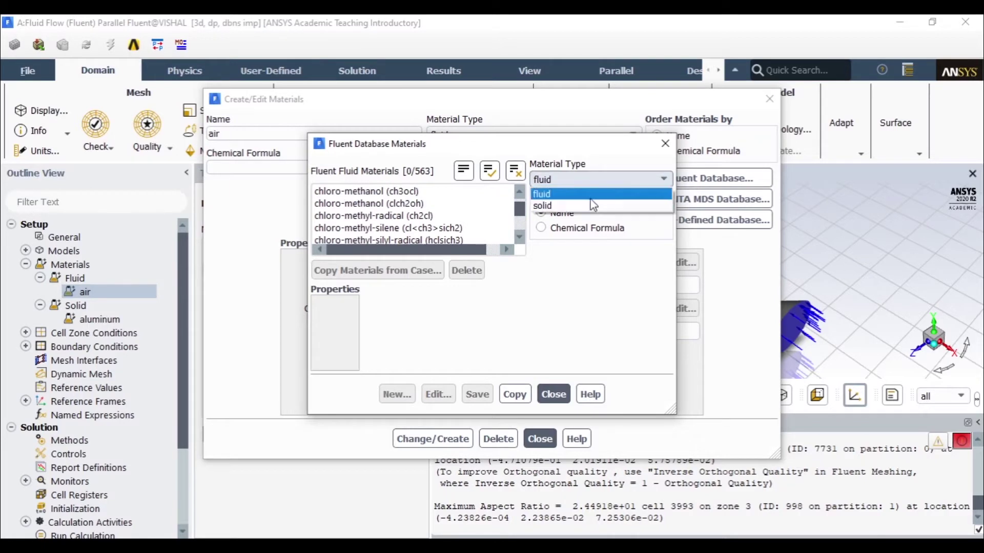
left_click(589, 203)
scroll(435, 220, "up", 3)
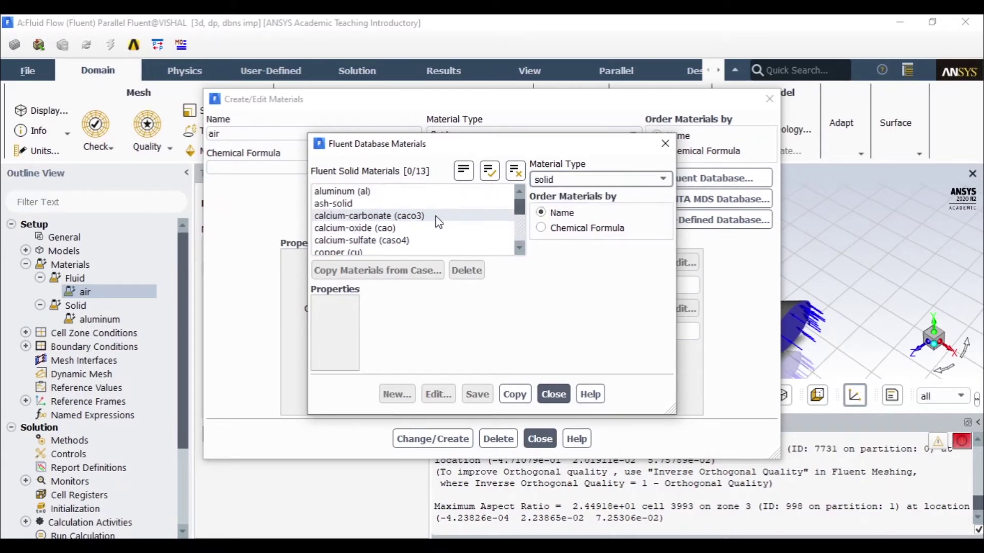
left_click(621, 180)
left_click(589, 193)
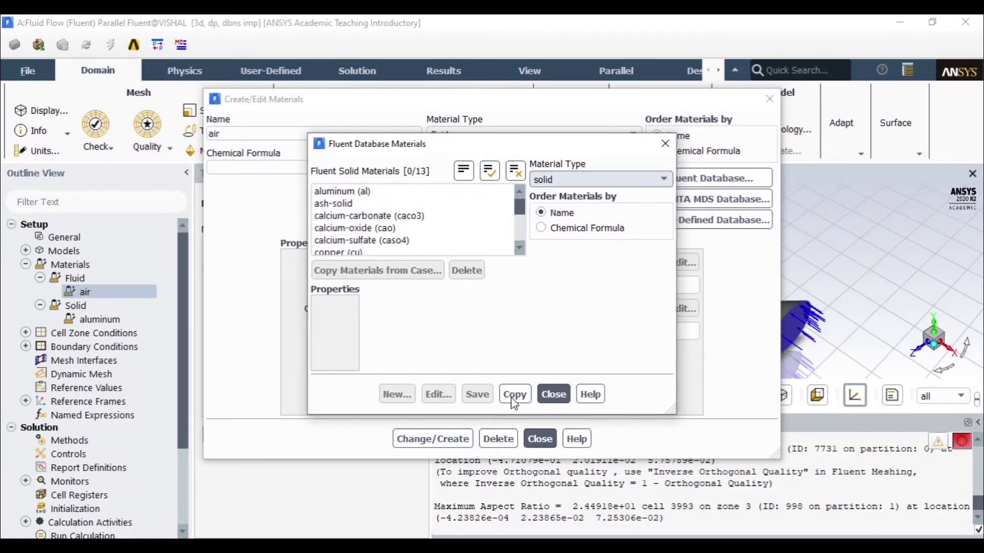
left_click(552, 394)
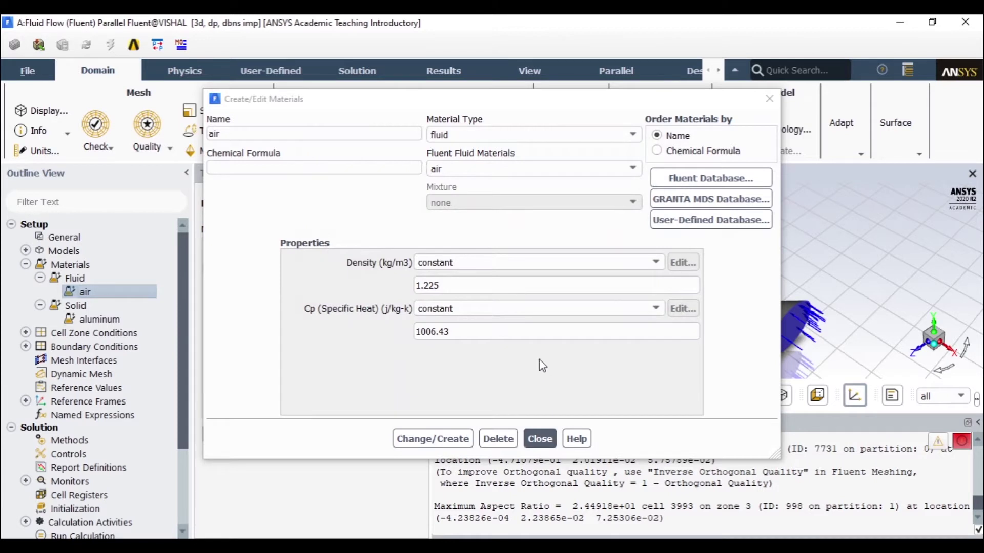
Step: Set the density of air to ideal-gas and save the material change
left_click(533, 263)
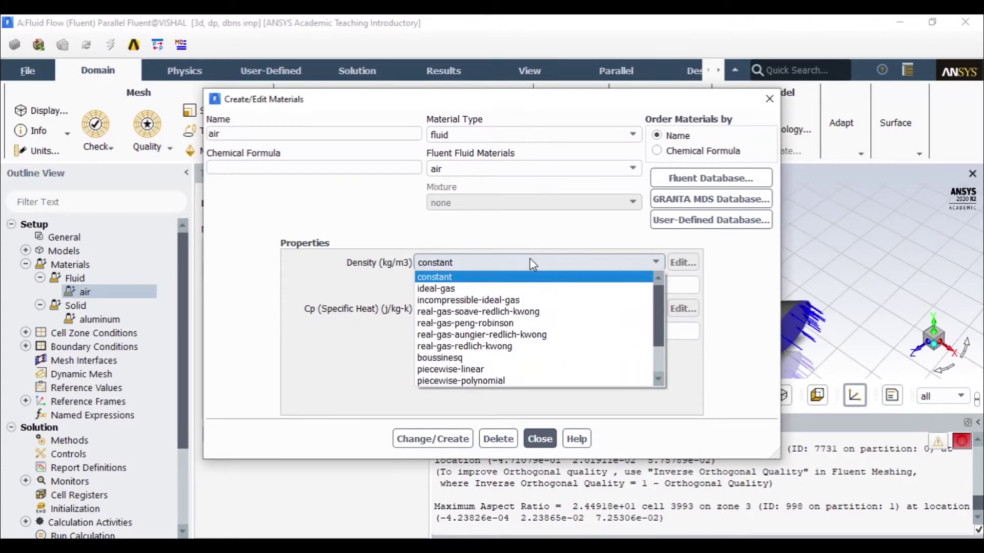
left_click(550, 290)
left_click(454, 440)
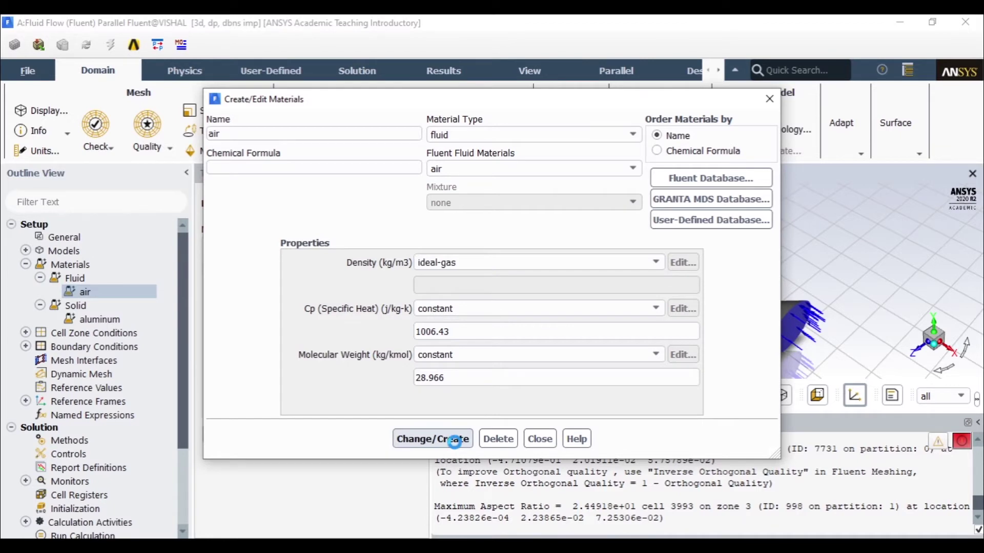
left_click(540, 439)
left_click(25, 265)
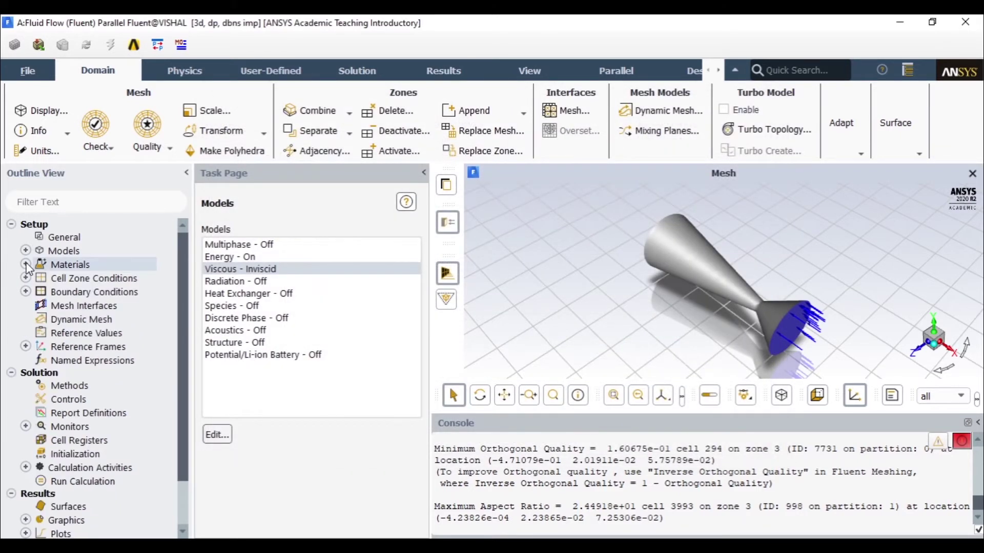
Step: Assign air as the material of the nozzle's fluid cell zone and apply it
left_click(26, 279)
double_click(77, 294)
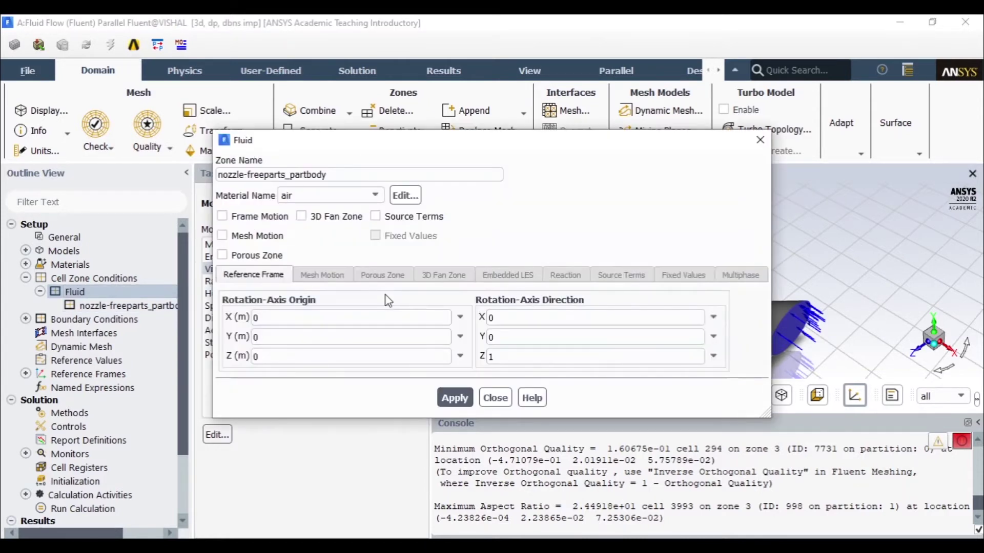
left_click(347, 197)
left_click(348, 194)
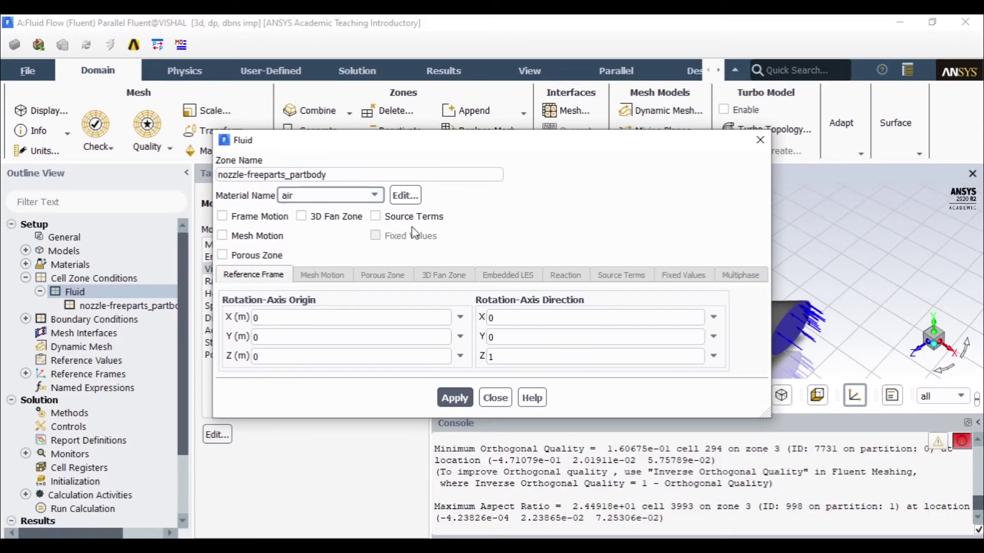
left_click(457, 398)
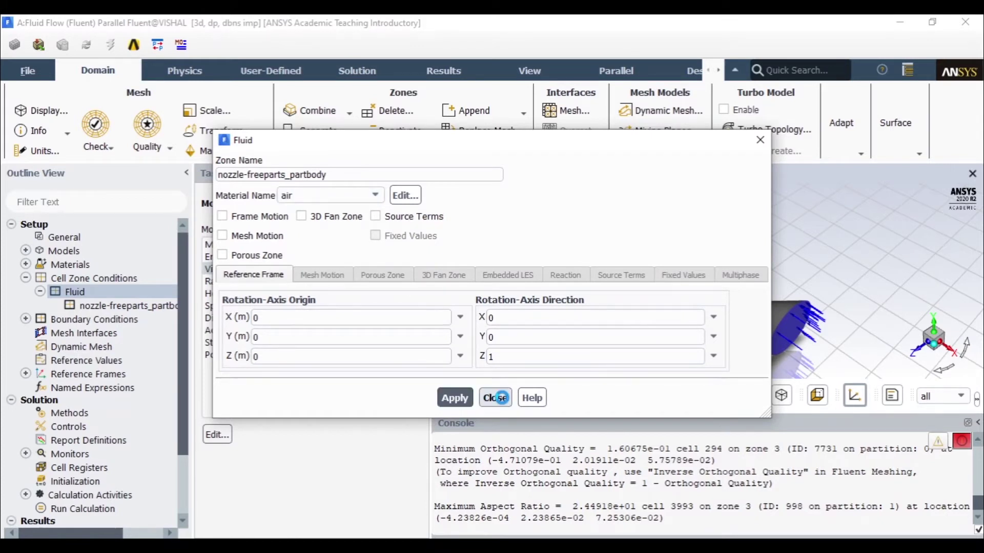
left_click(501, 398)
double_click(25, 280)
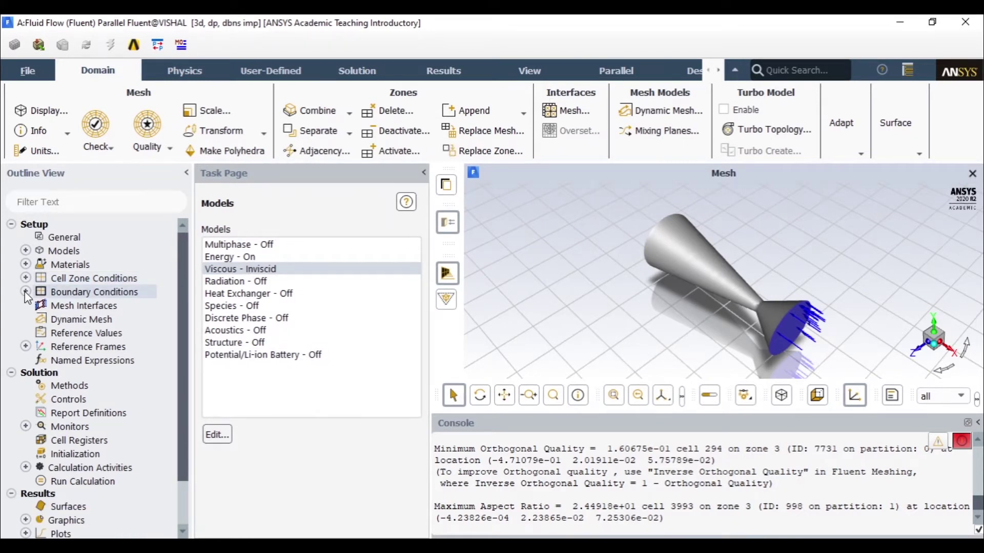
Step: Change the inlet zone's boundary type to pressure-inlet
left_click(25, 291)
double_click(83, 296)
left_click(270, 254)
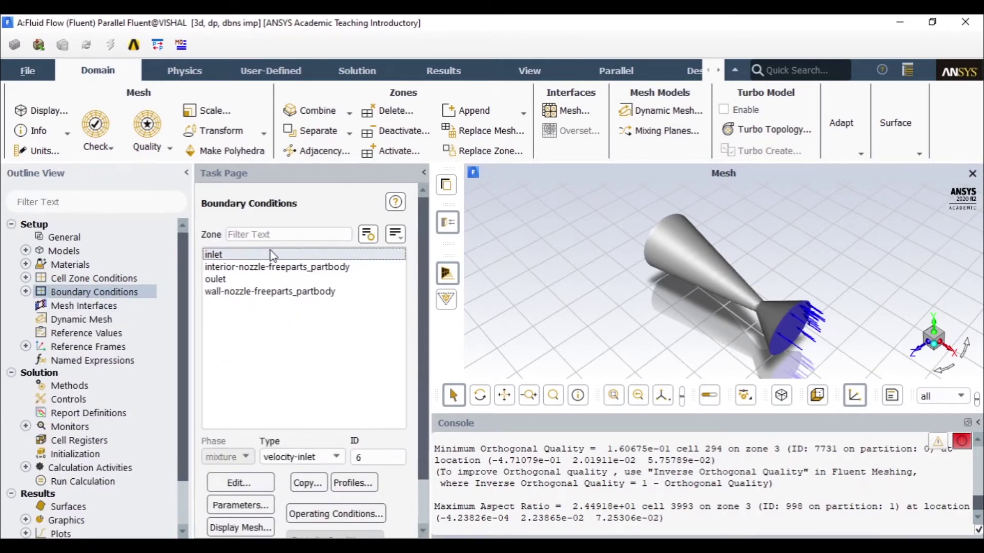
left_click(323, 456)
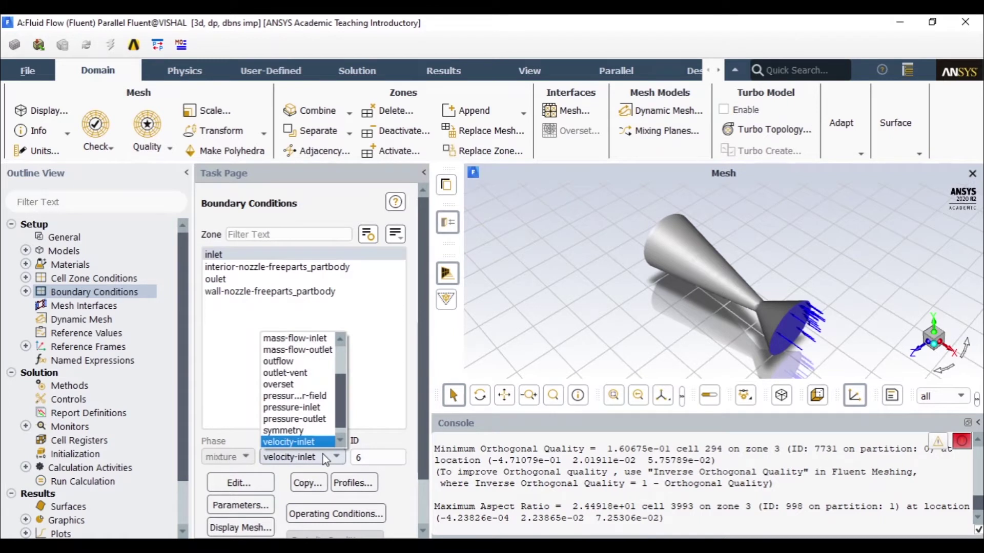
left_click(295, 396)
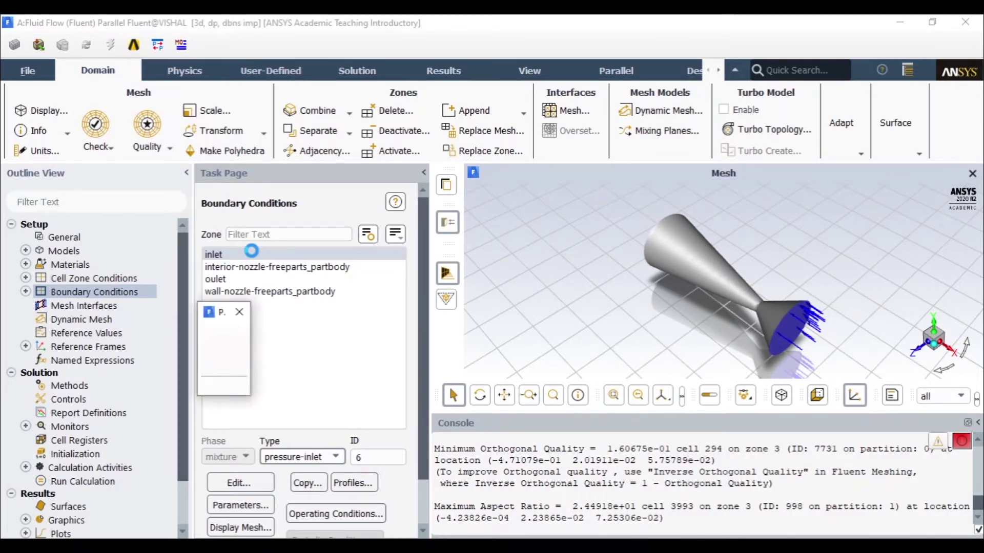
Step: Set the inlet's gauge total pressure to 6.2e5 pascal and apply it
double_click(522, 274)
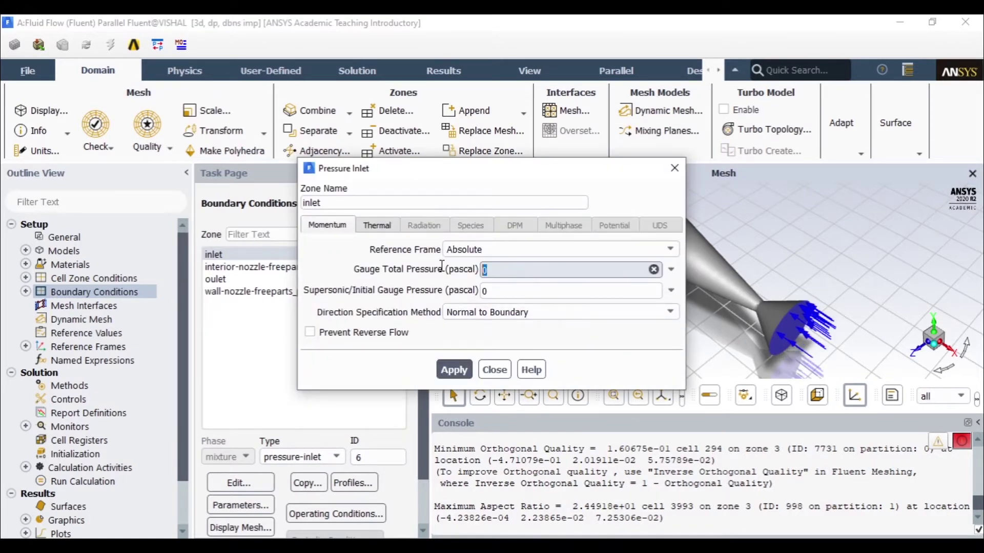
type("6.2e5")
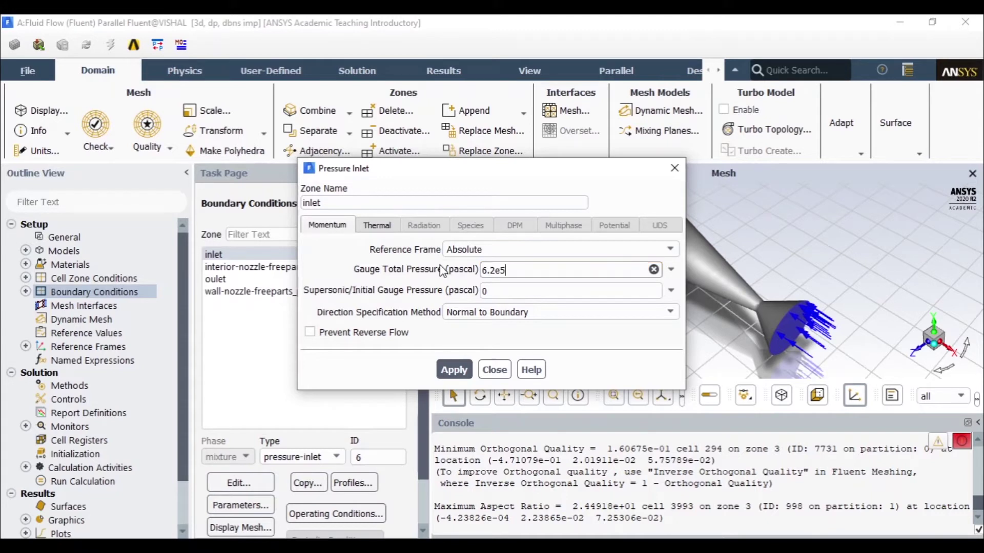
left_click(452, 370)
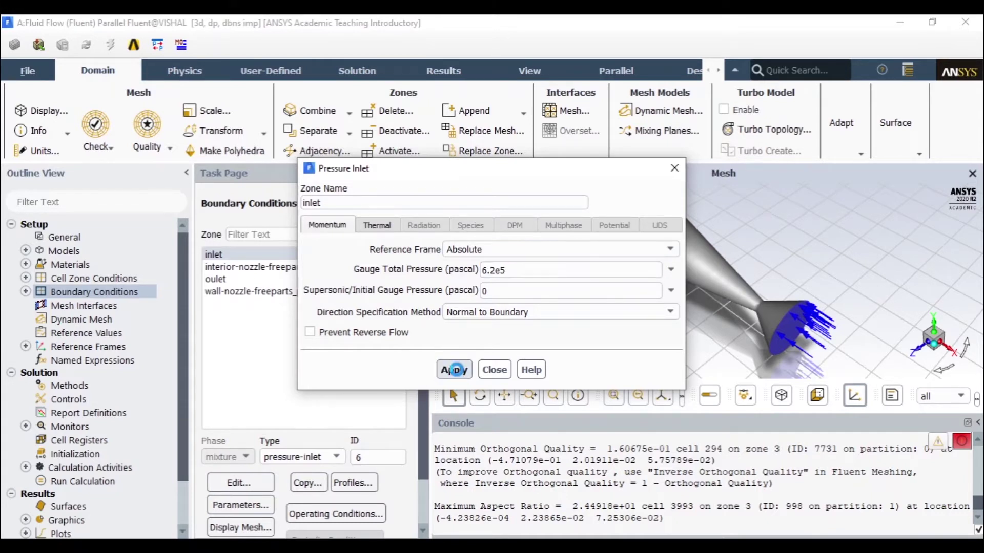
left_click(487, 369)
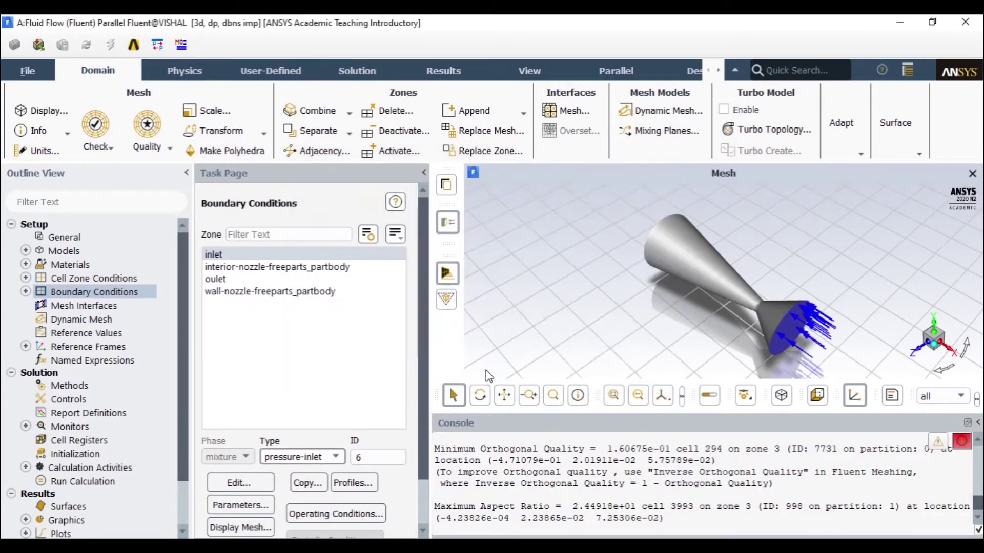
Step: Change the oulet zone's boundary type to pressure-outlet and apply its default settings
left_click(314, 279)
left_click(317, 456)
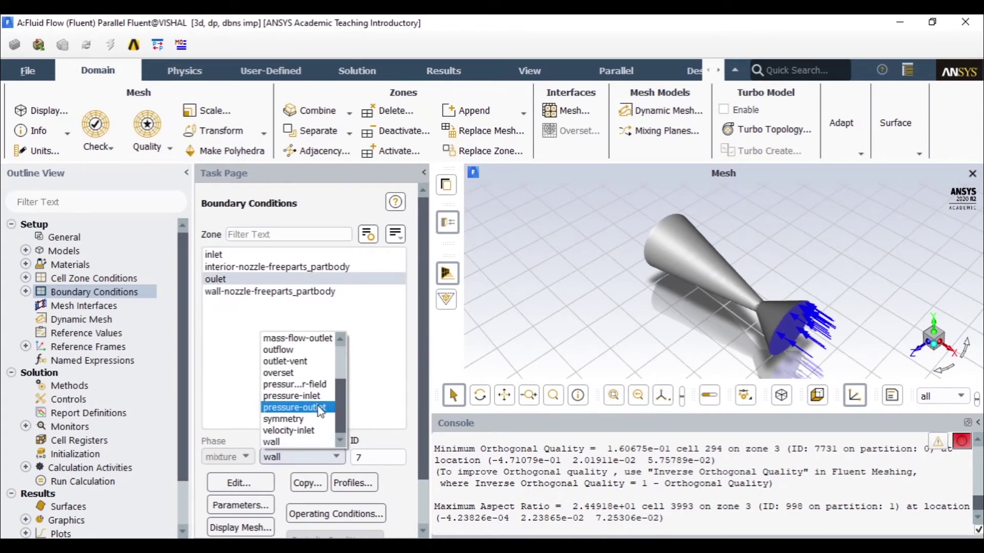
left_click(308, 407)
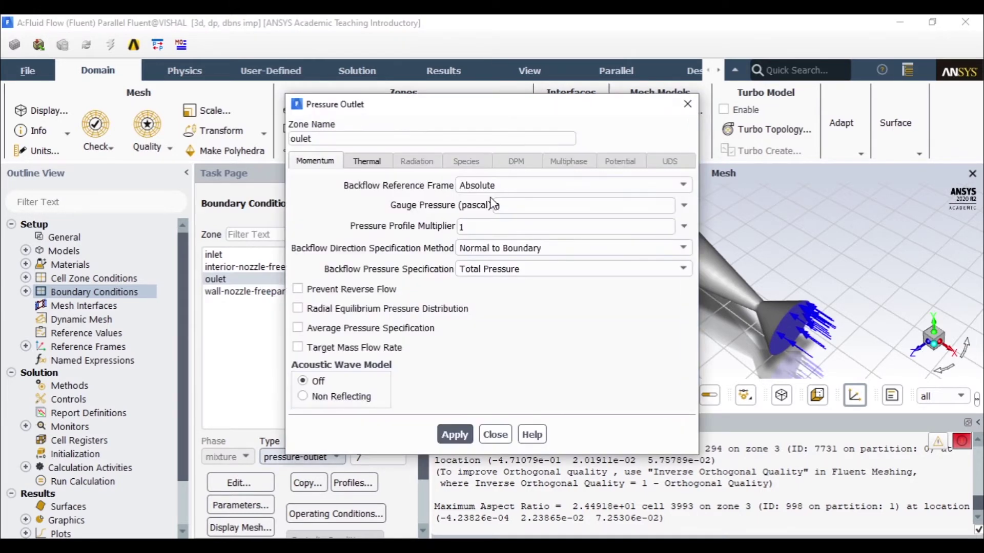
left_click(366, 162)
left_click(309, 160)
left_click(456, 436)
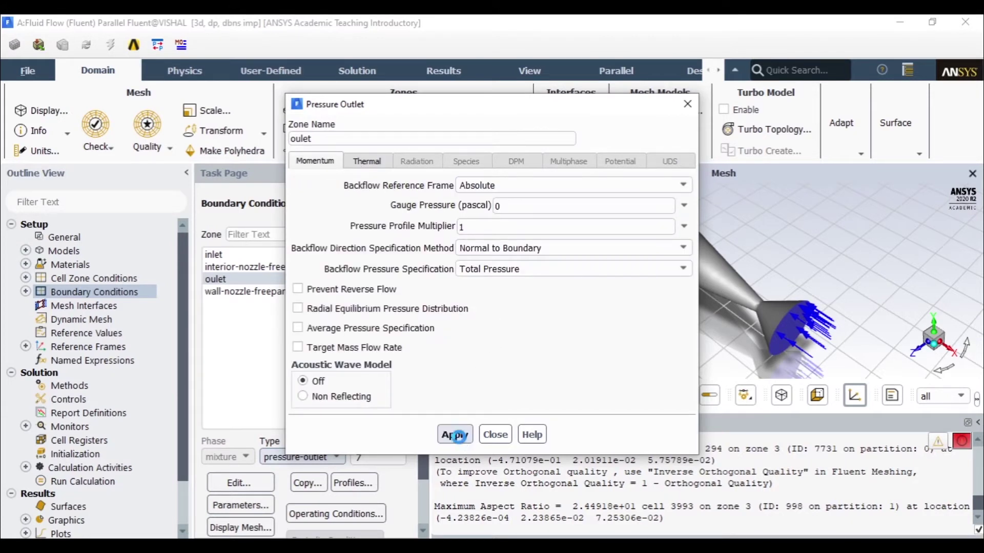
left_click(493, 434)
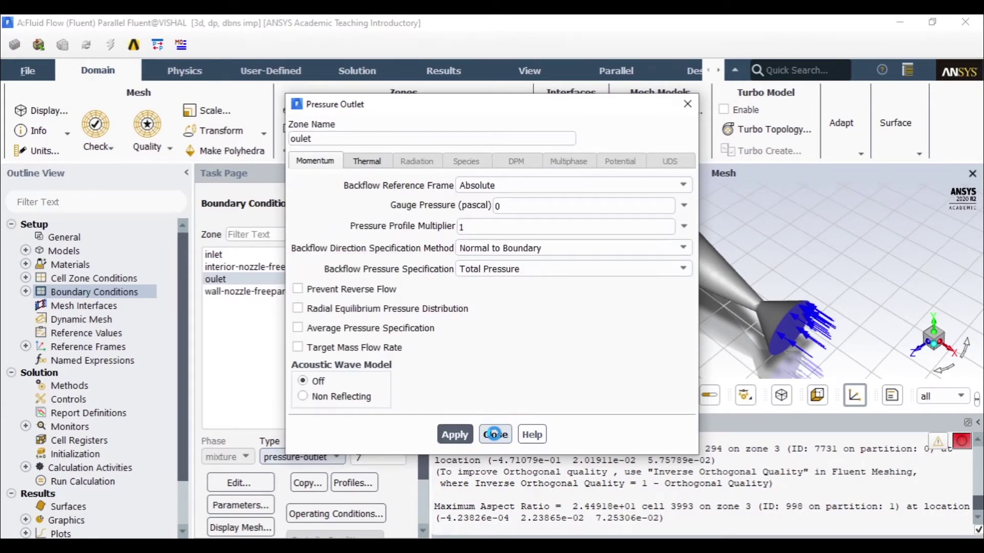
left_click(495, 436)
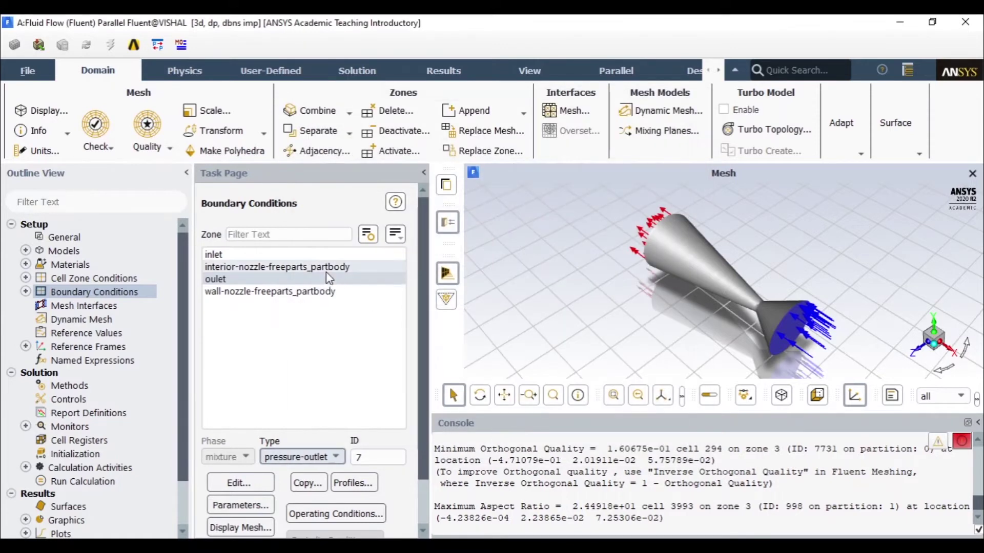
Step: Review the boundary types of the interior and wall zones and inspect the interior zone's settings
left_click(328, 267)
left_click(324, 292)
left_click(323, 270)
left_click(321, 291)
left_click(324, 270)
double_click(323, 271)
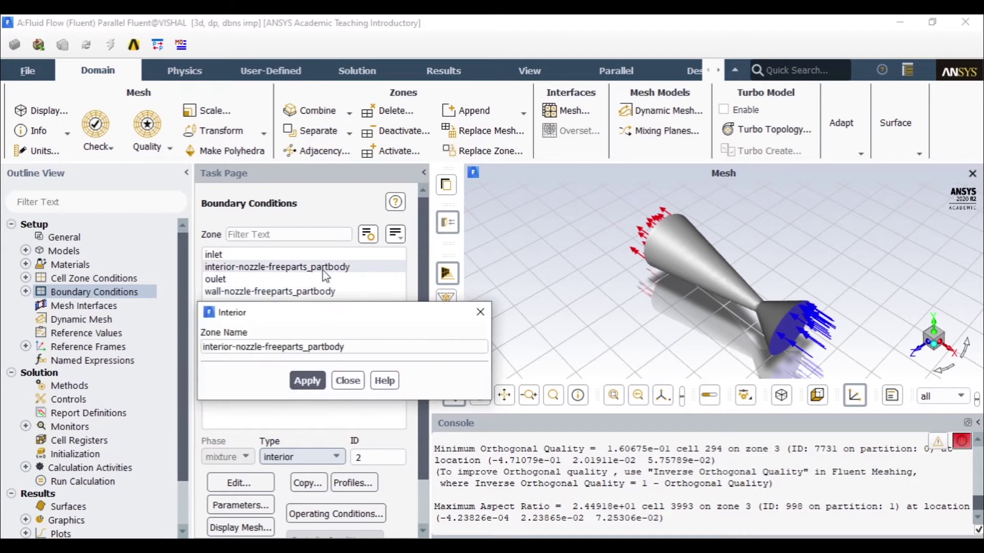
left_click(347, 379)
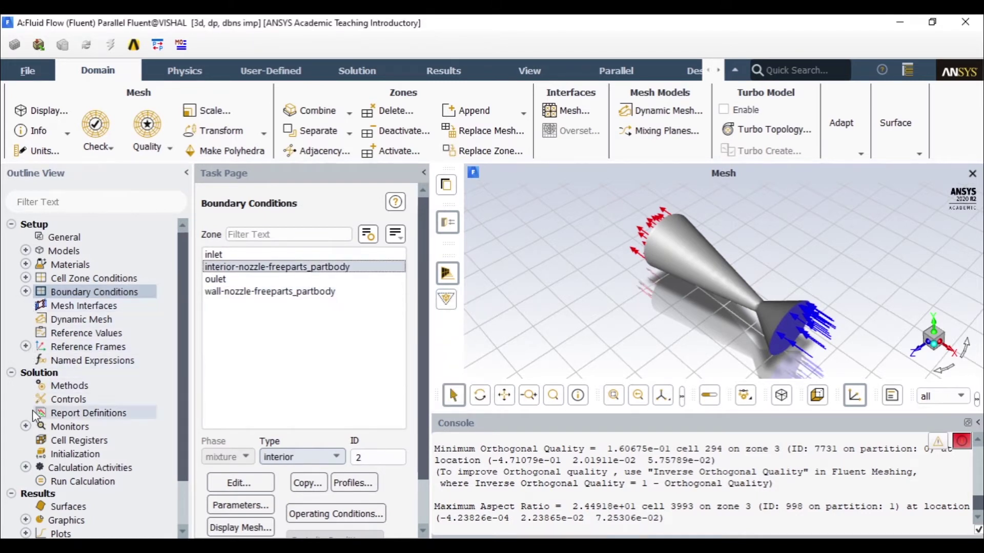
Step: Initialize the solution with Standard Initialization computed from the inlet
left_click(80, 454)
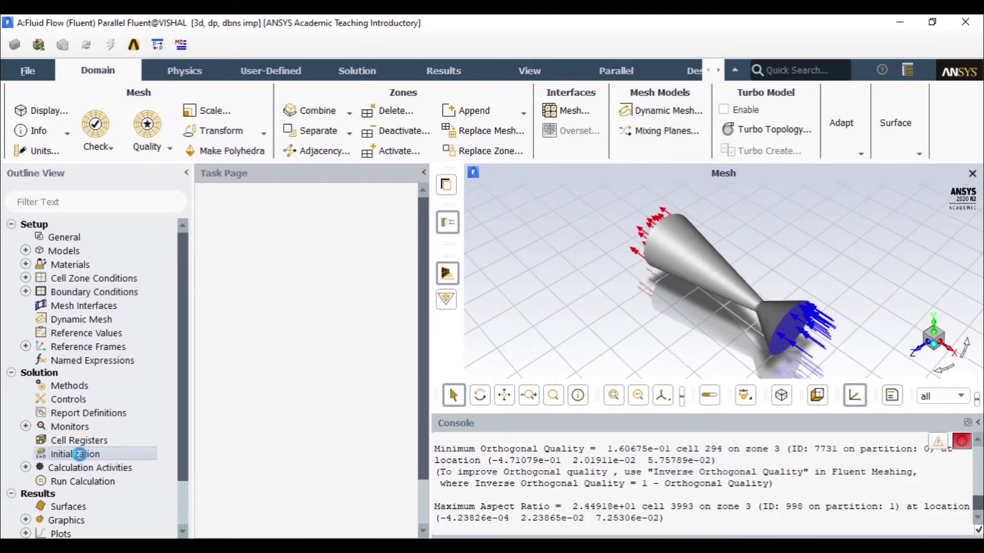
left_click(250, 261)
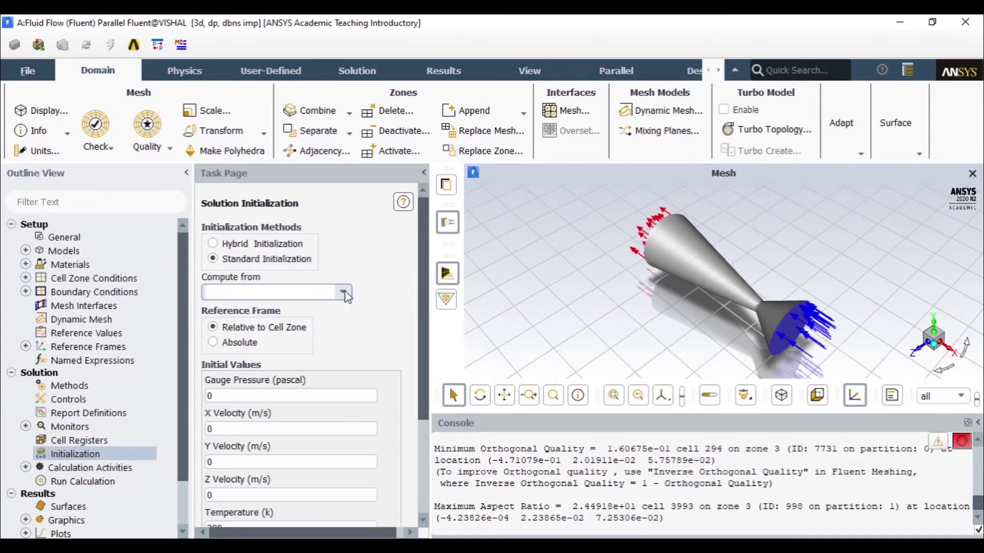
left_click(261, 292)
left_click(262, 330)
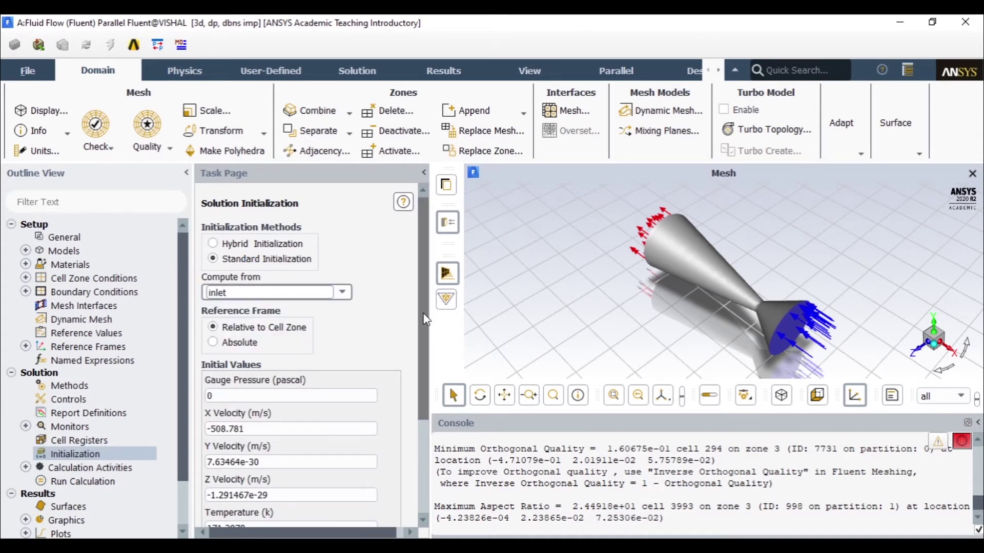
scroll(238, 426, "down", 5)
left_click(218, 441)
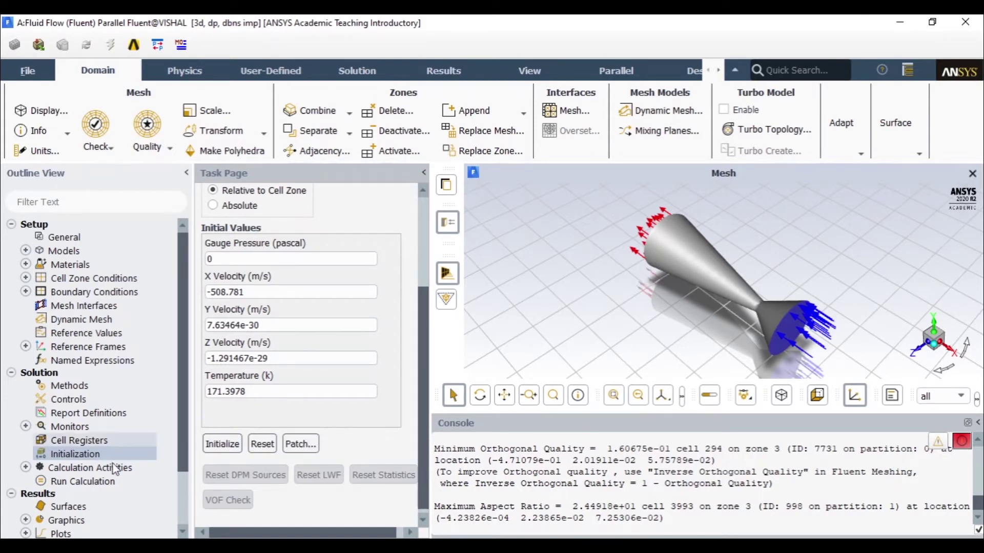
Step: Open the residual monitors and set the energy equation's absolute convergence criterion to 1e-6
left_click(100, 483)
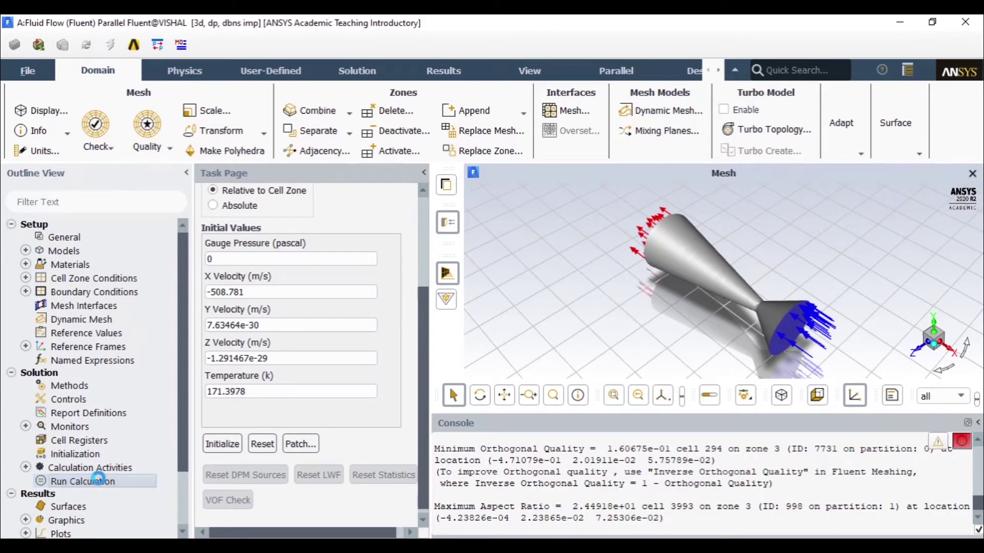
left_click(26, 426)
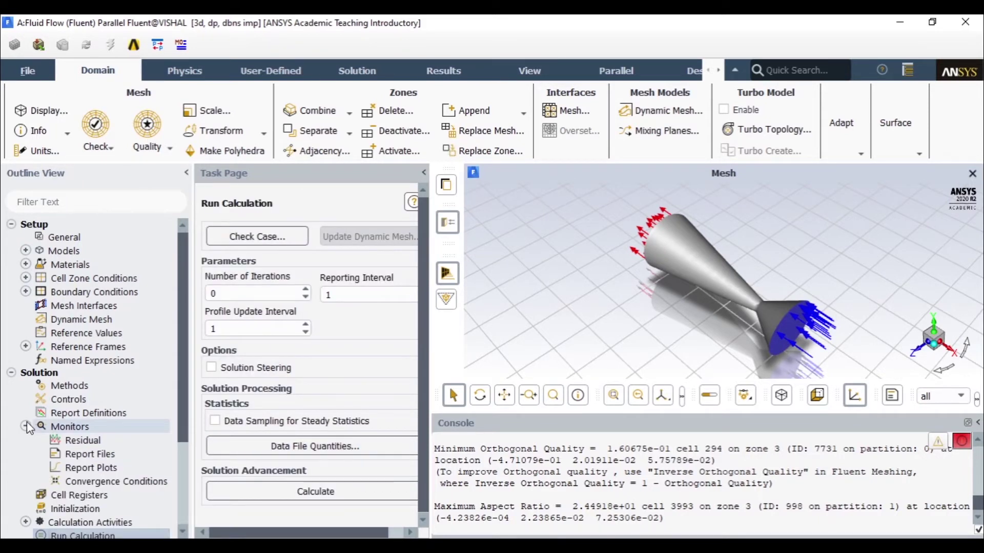
double_click(81, 439)
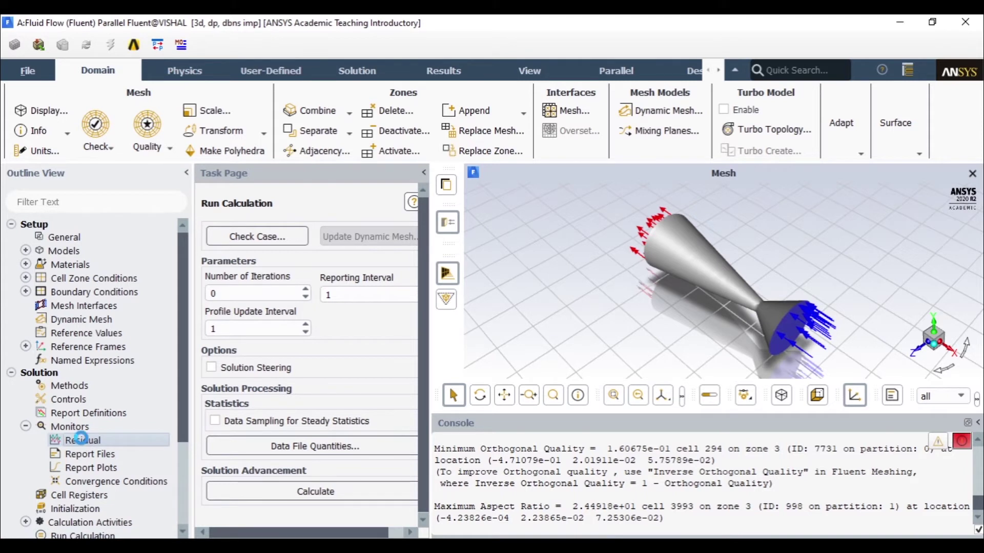
left_click(696, 283)
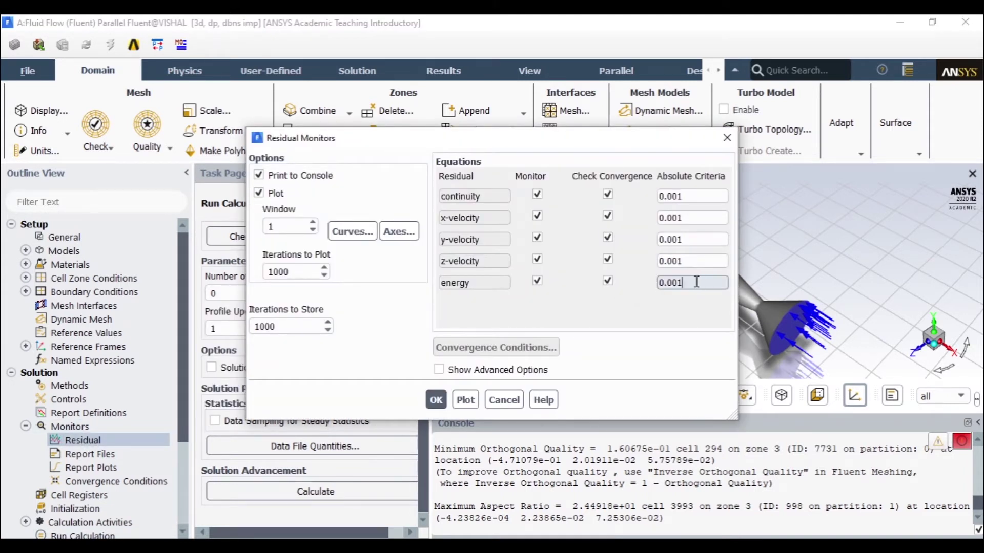
left_click_drag(696, 283, 617, 282)
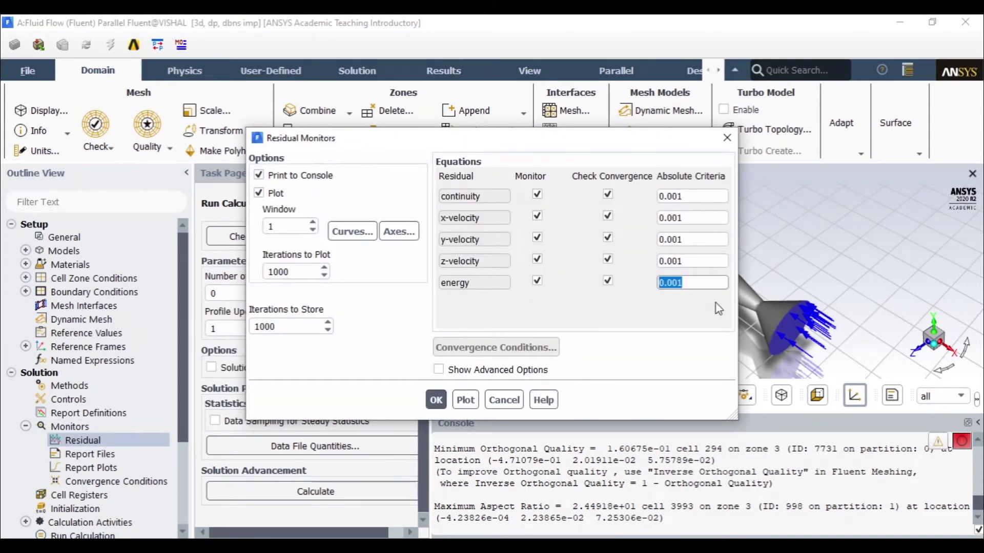
key("BackSpace")
type("16")
key("BackSpace")
type("e-6")
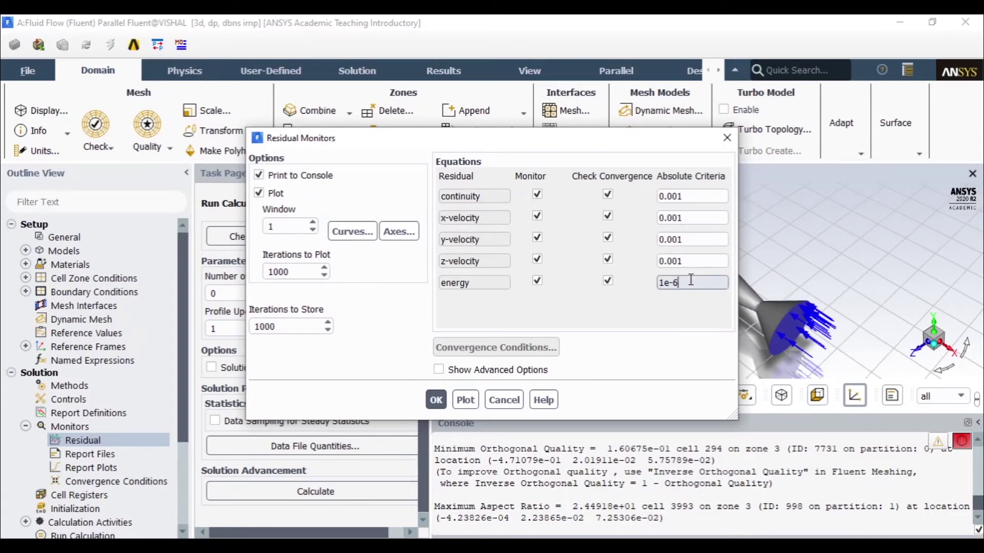
Step: Copy the 1e-6 criterion to the z-, y- and x-velocity and continuity residuals and accept the monitor settings
left_click_drag(690, 283, 628, 281)
key("ctrl+c")
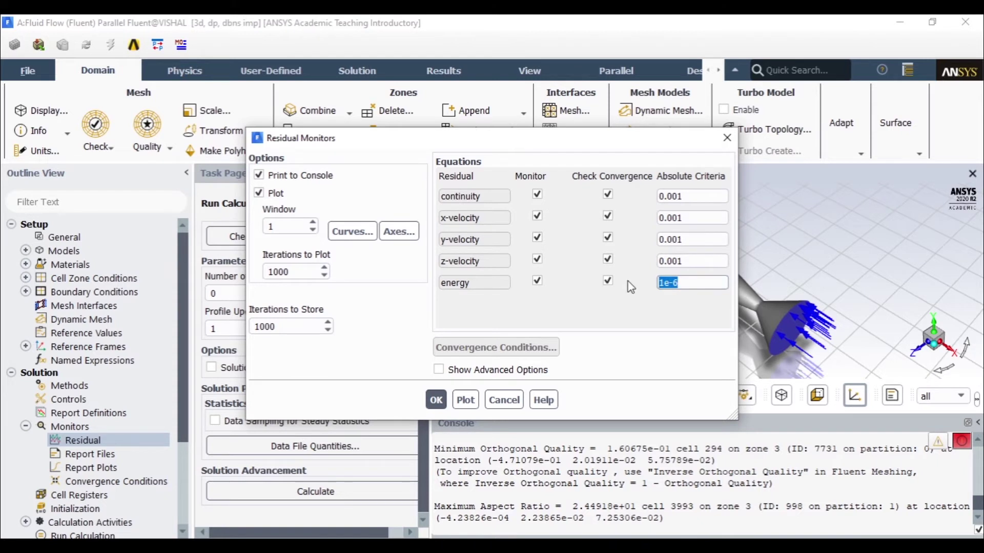
double_click(703, 256)
key("ctrl+v")
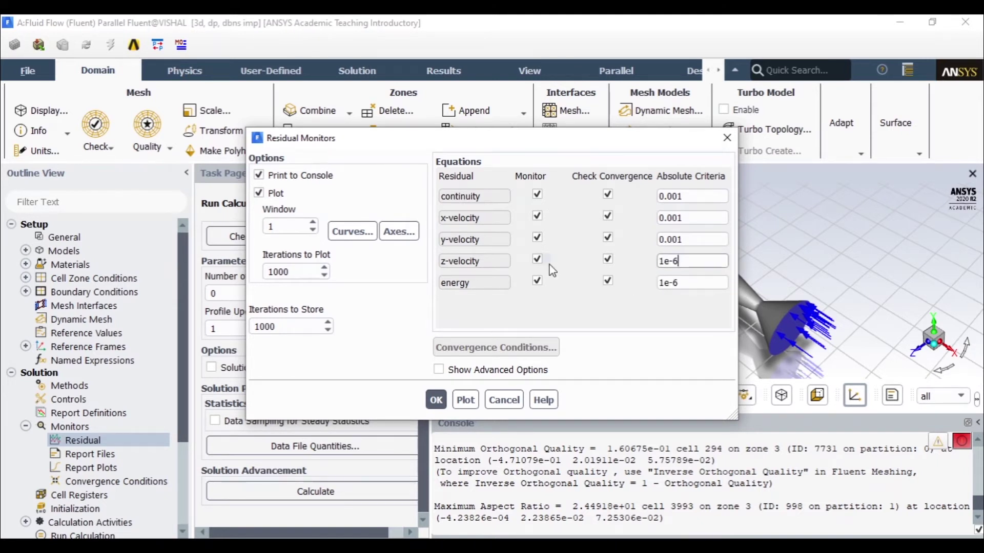
double_click(702, 239)
key("ctrl+v")
double_click(700, 218)
key("ctrl+v")
double_click(699, 196)
key("ctrl+v")
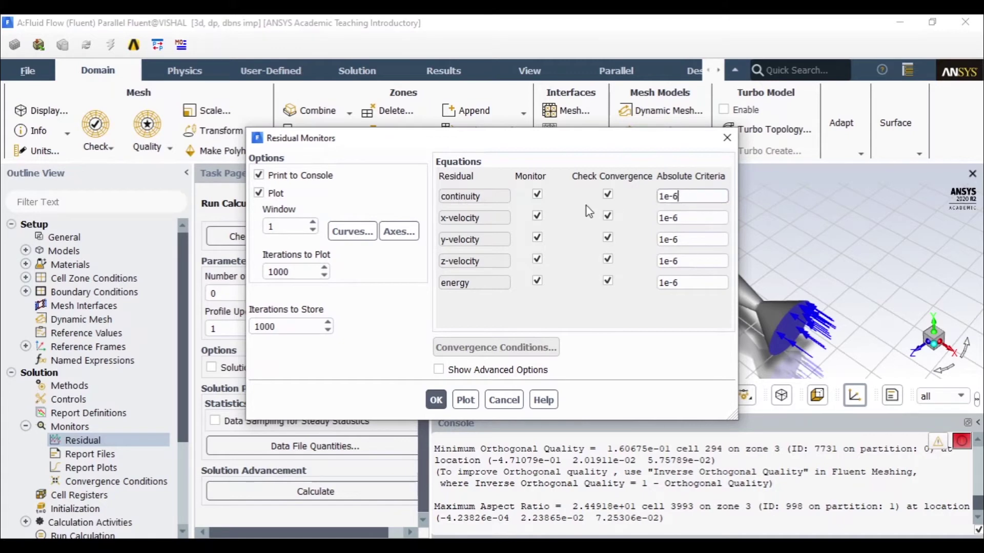
left_click(436, 400)
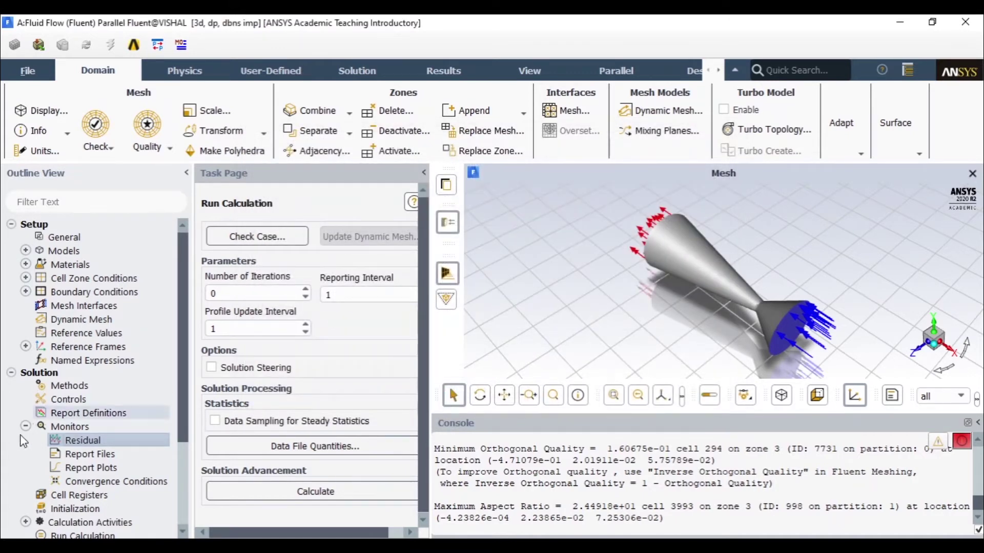
Step: Set the number of iterations to 500 and run the calculation to completion
scroll(105, 472, "down", 3)
left_click(99, 416)
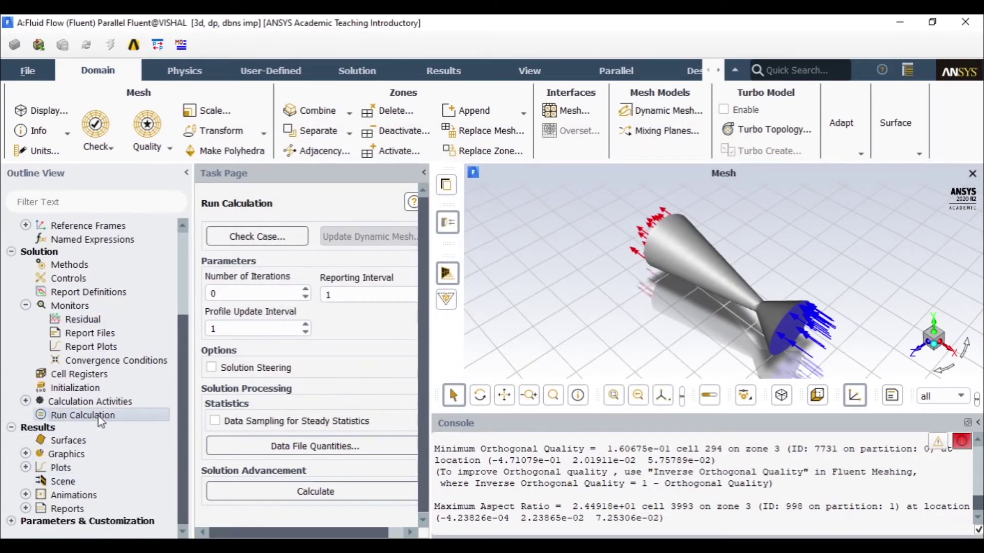
double_click(241, 293)
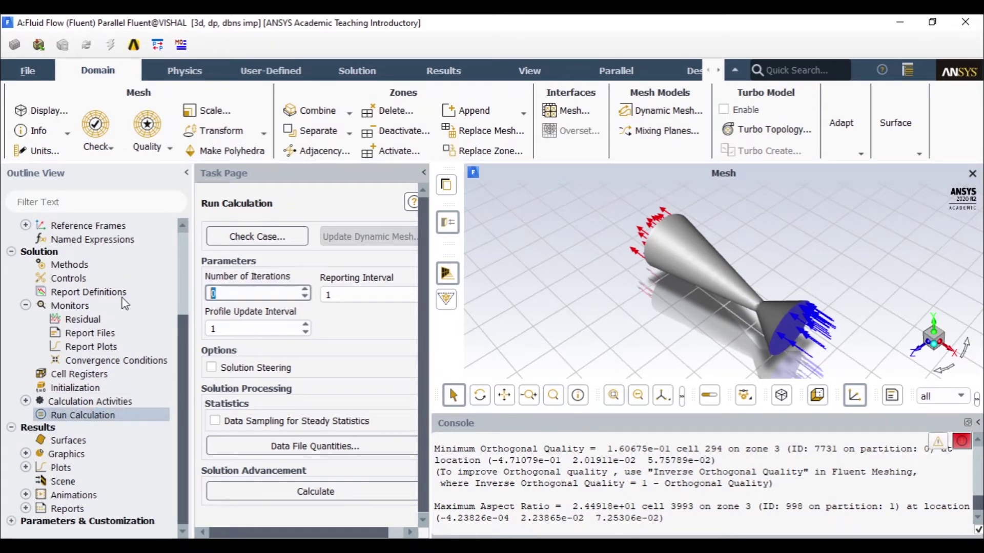
type("500")
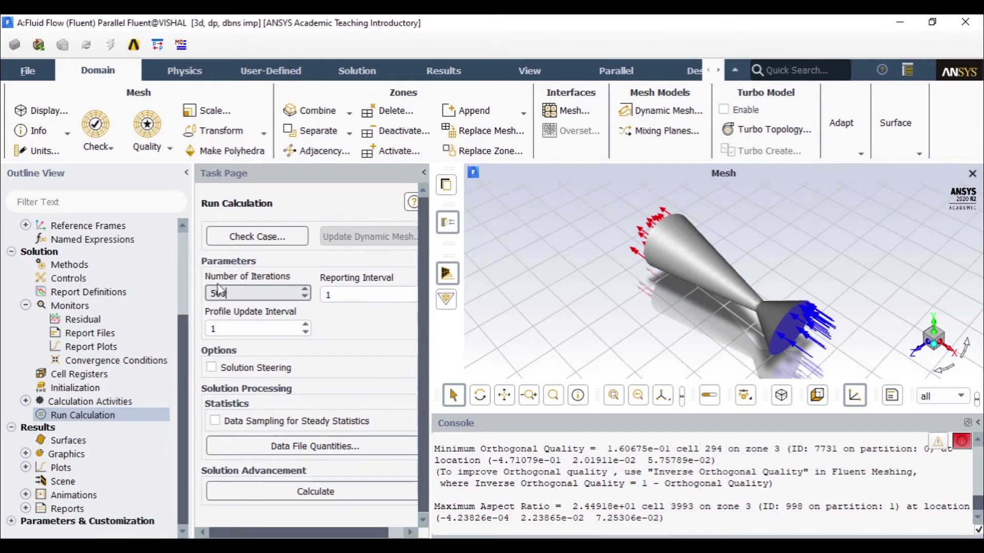
left_click(280, 493)
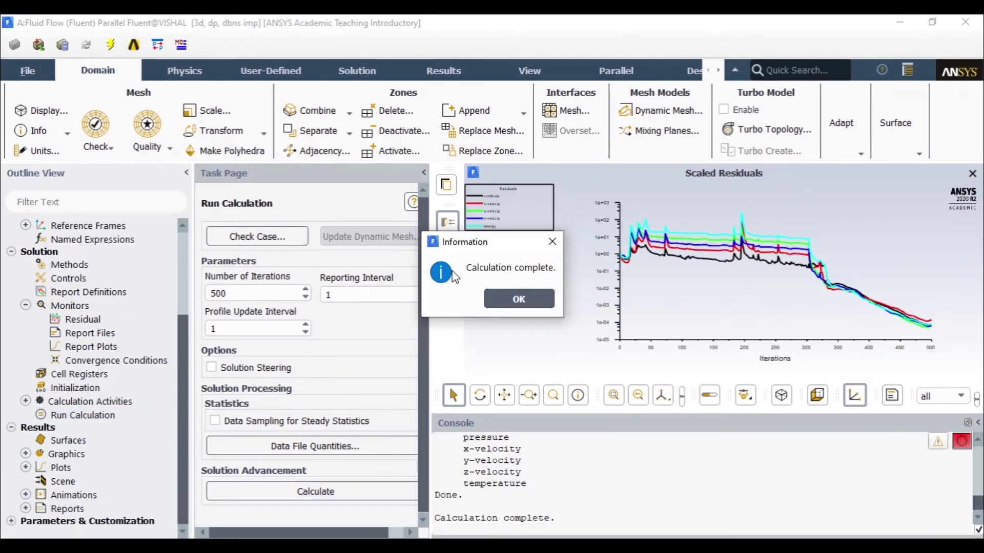
left_click(508, 298)
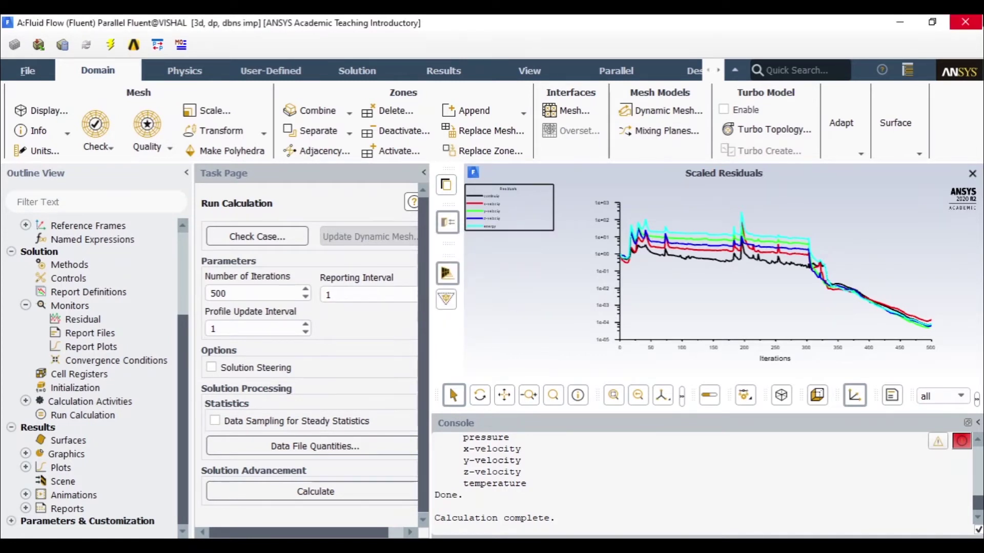
Step: Quit Fluent and open the fluid flow system's Results in CFD-Post from Workbench
left_click(966, 22)
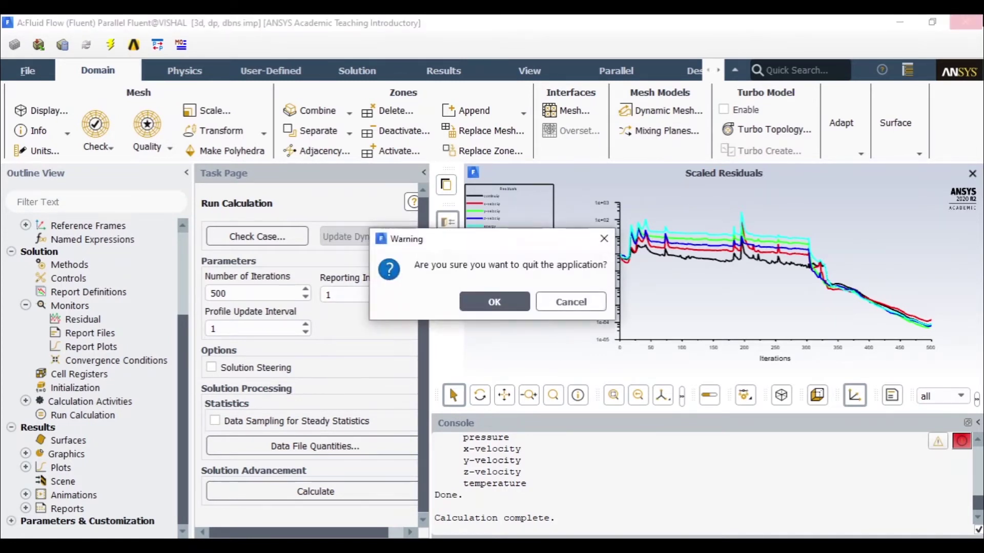
left_click(513, 305)
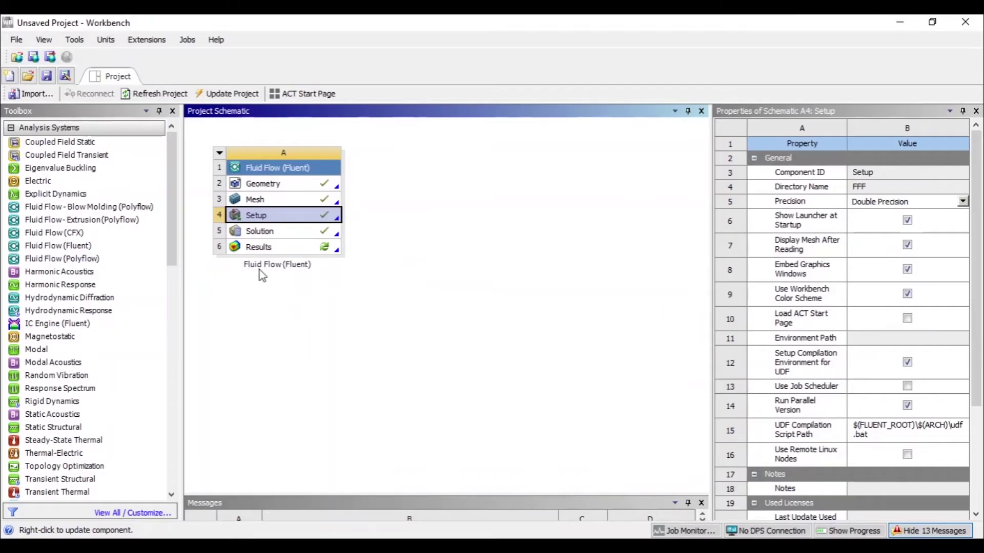
double_click(270, 251)
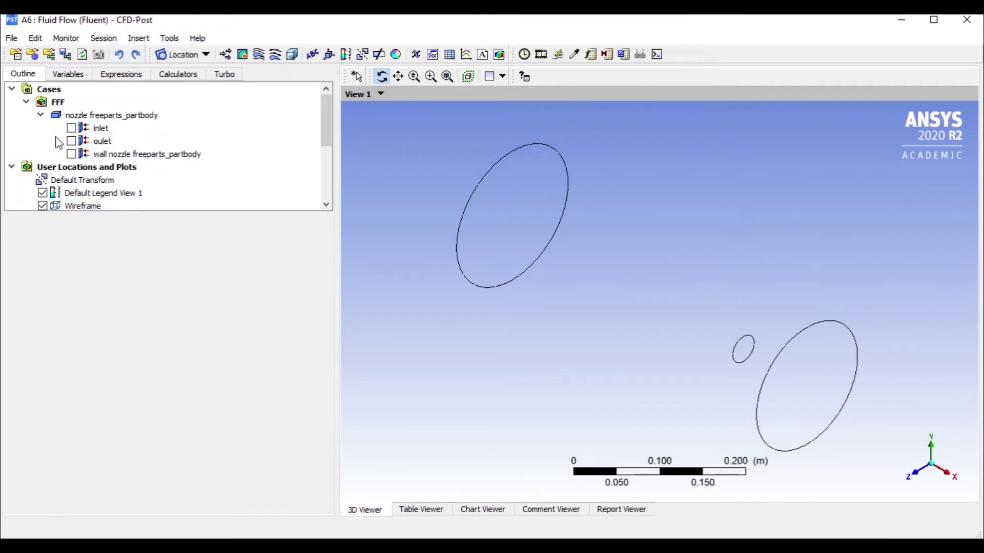
Step: Display the inlet, oulet and wall surfaces of the nozzle to inspect them, and hide all three again
left_click(72, 128)
left_click(72, 141)
left_click(72, 154)
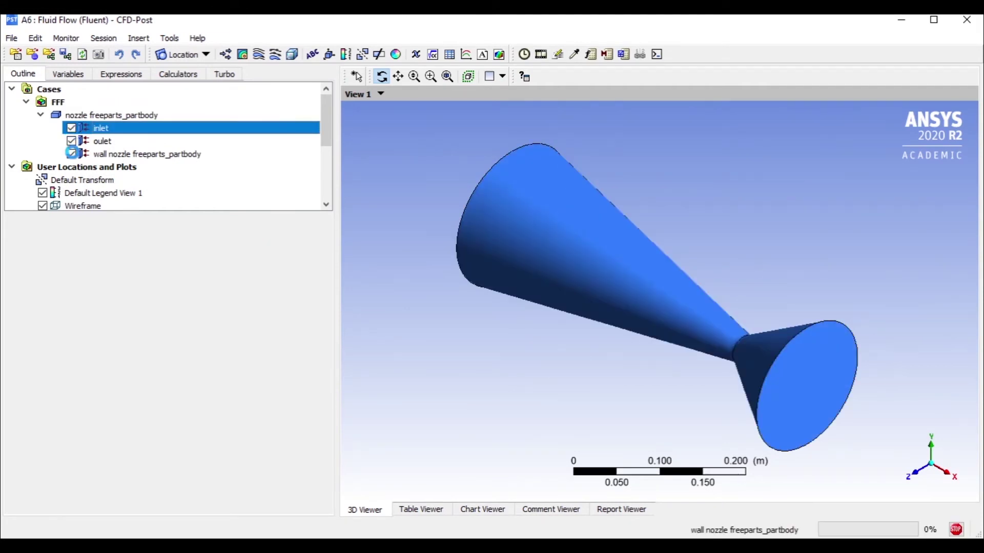
left_click(72, 153)
left_click(72, 128)
left_click(71, 140)
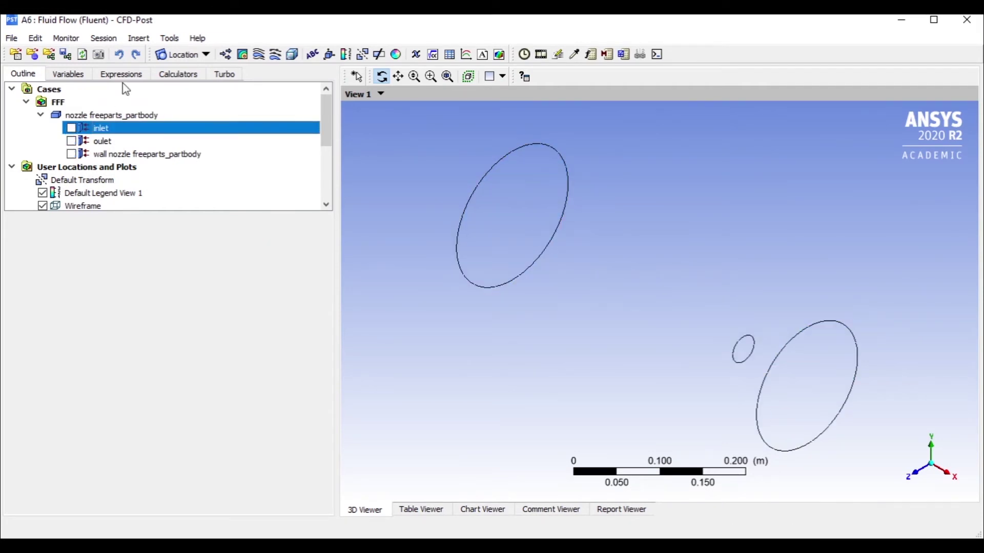
Step: Create Plane 1 as an XY slice plane at Z 0.0 m across all domains
left_click(174, 55)
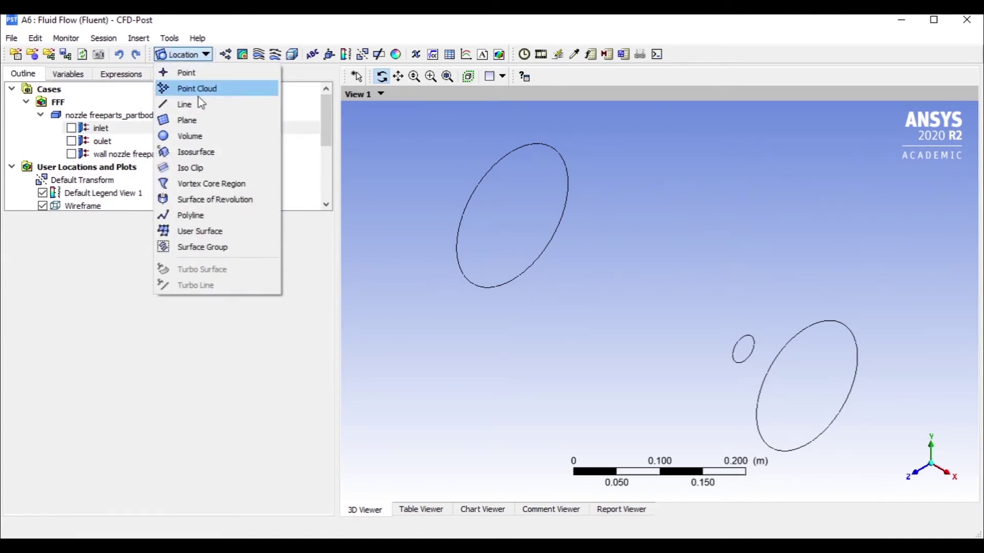
left_click(203, 120)
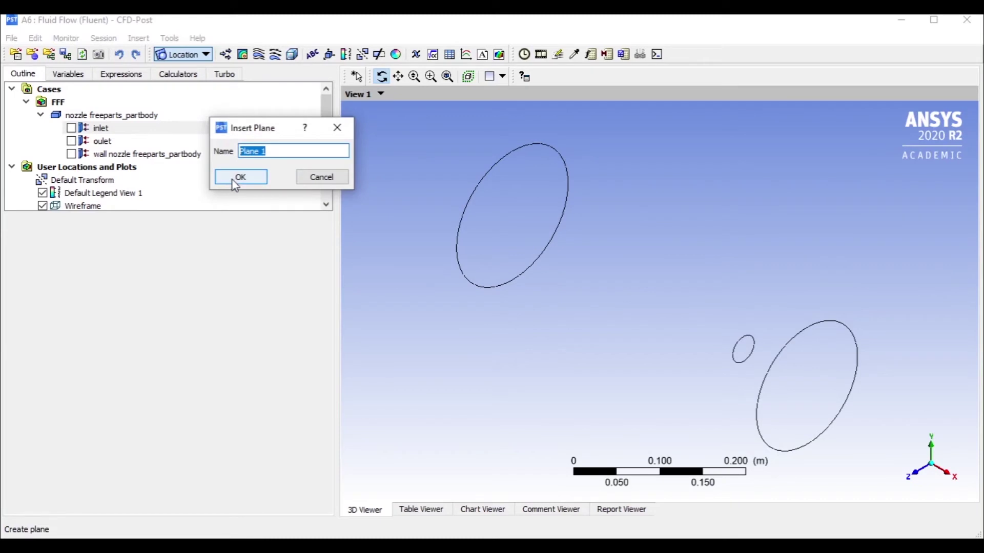
left_click(248, 178)
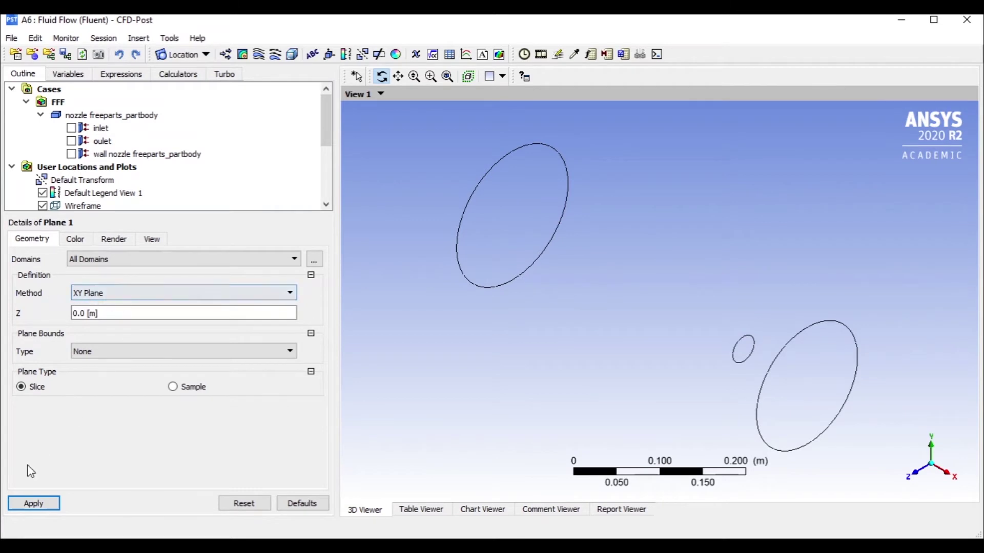
left_click(31, 503)
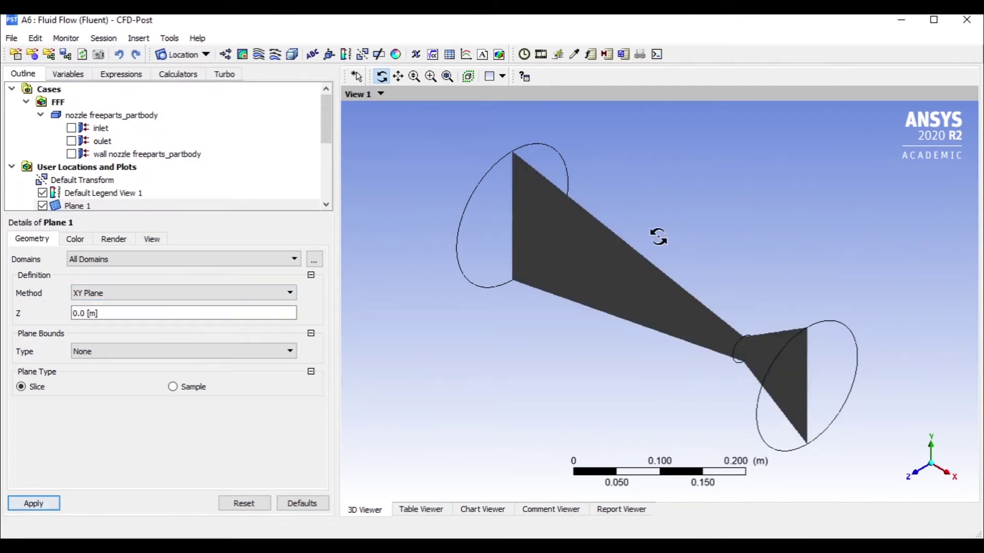
left_click(950, 482)
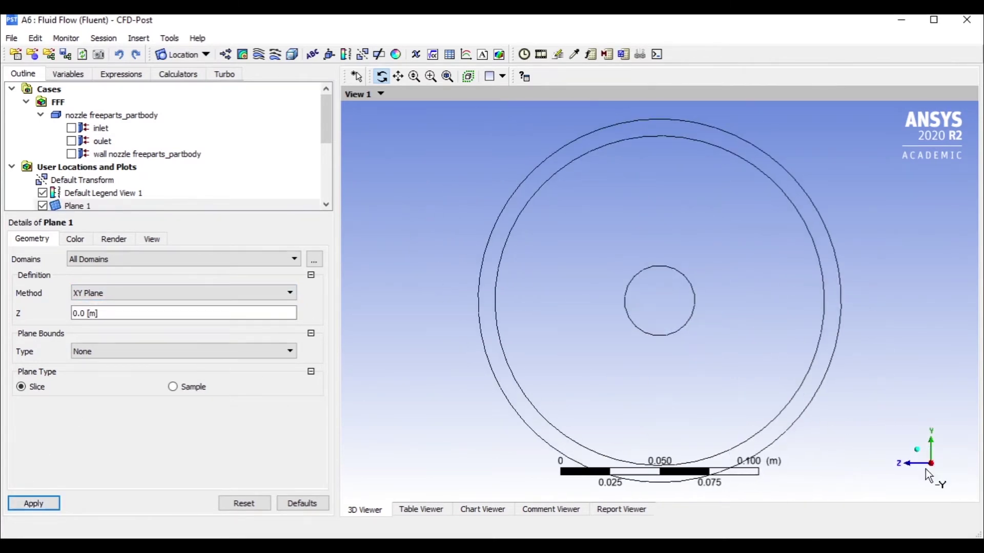
left_click(918, 466)
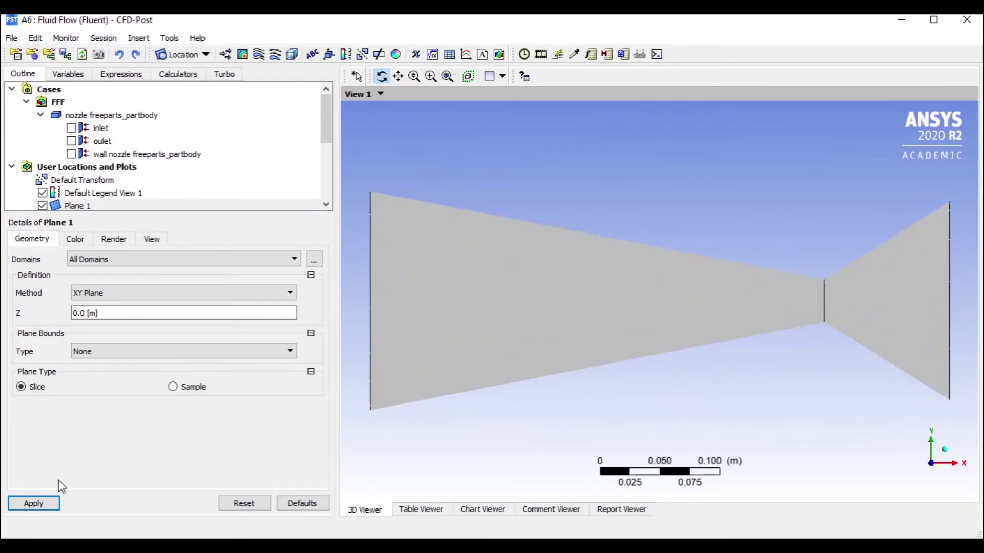
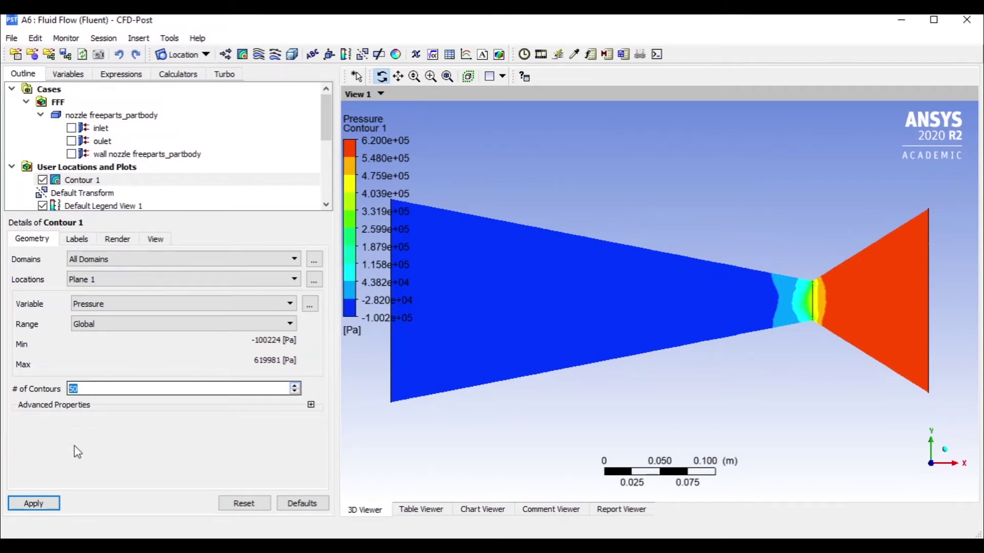
Step: Apply 50 contours to the pressure contour on Plane 1 and raise the number of contours to 100
left_click(41, 505)
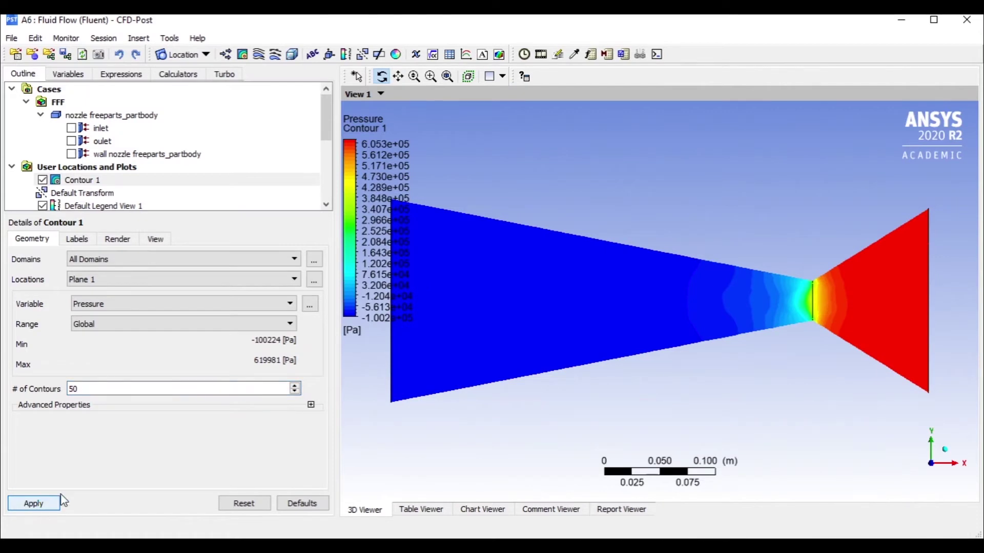
double_click(140, 392)
type("100")
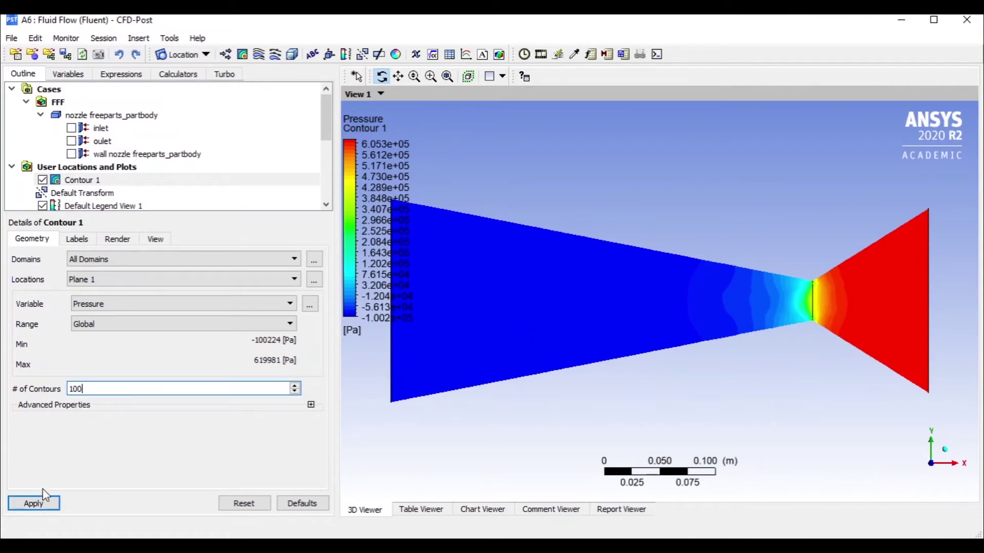
left_click(50, 505)
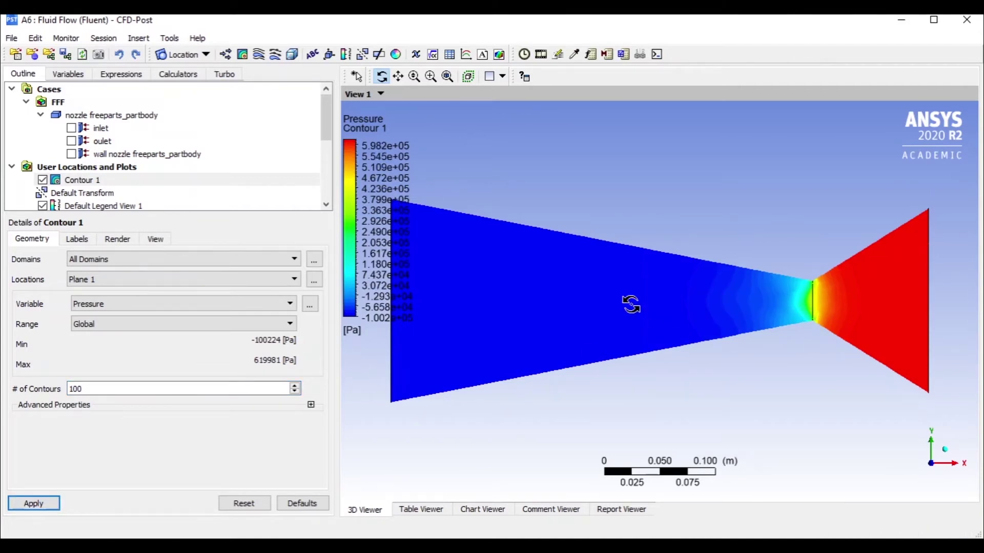
Step: Insert Contour 2 at the inlet with Temperature as the variable and 100 contours
left_click(243, 55)
left_click(276, 108)
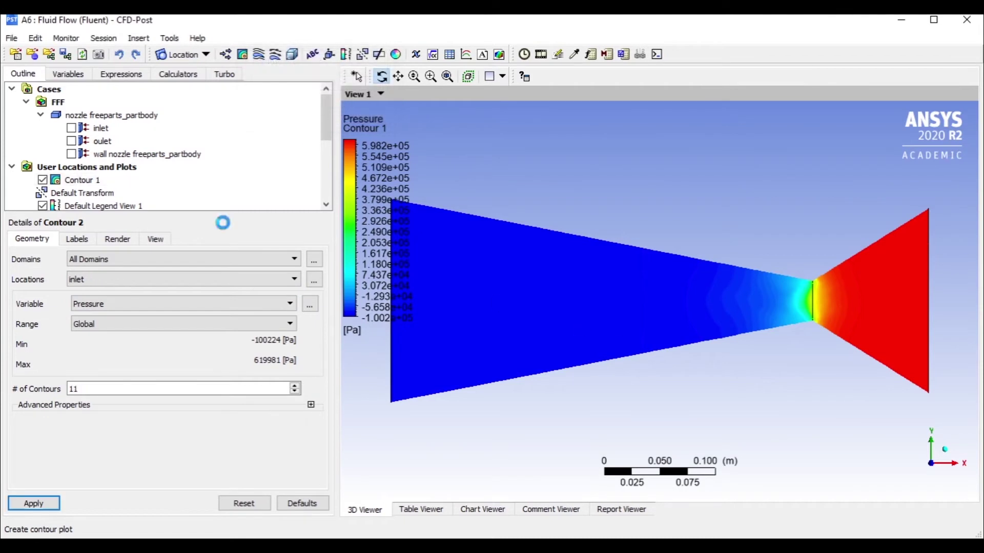
left_click(125, 307)
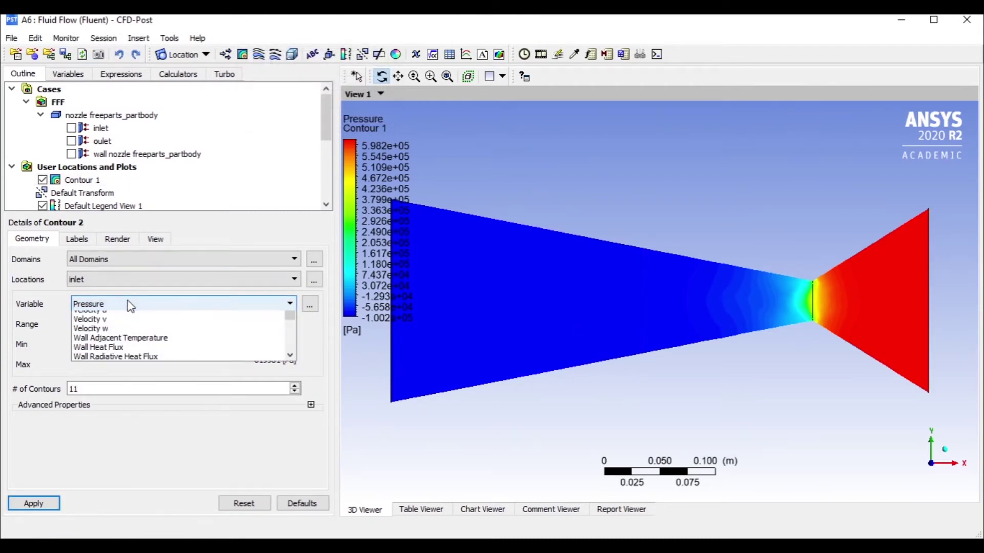
left_click(136, 335)
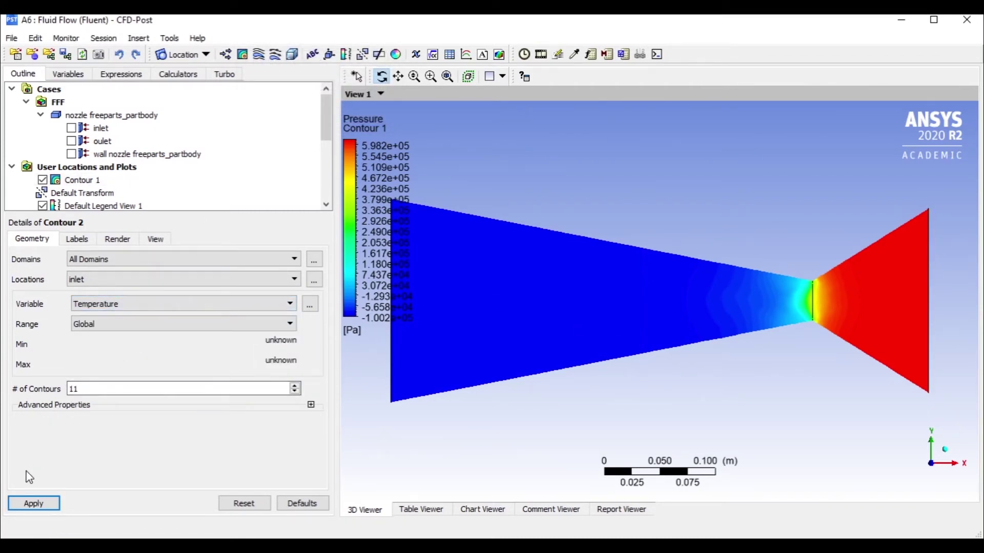
double_click(128, 389)
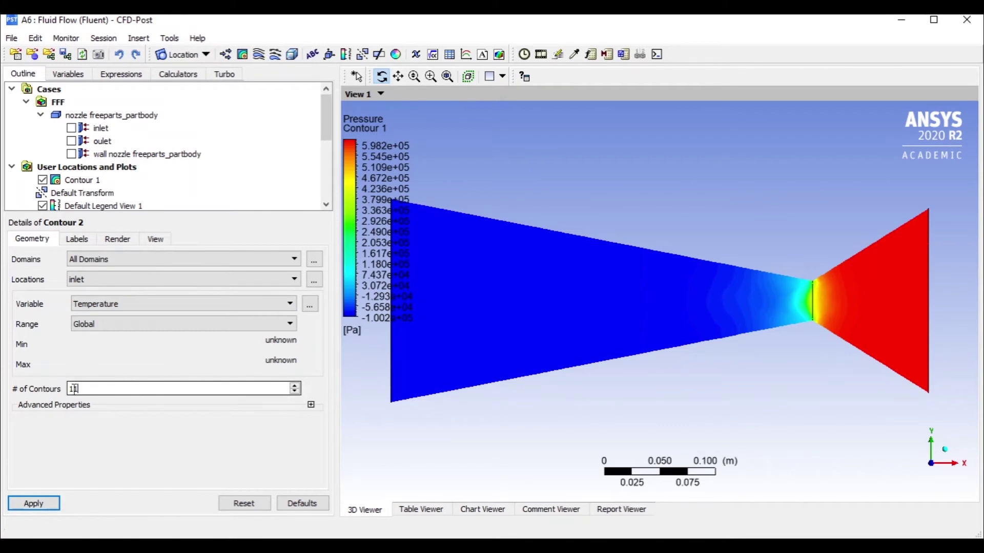
type("100")
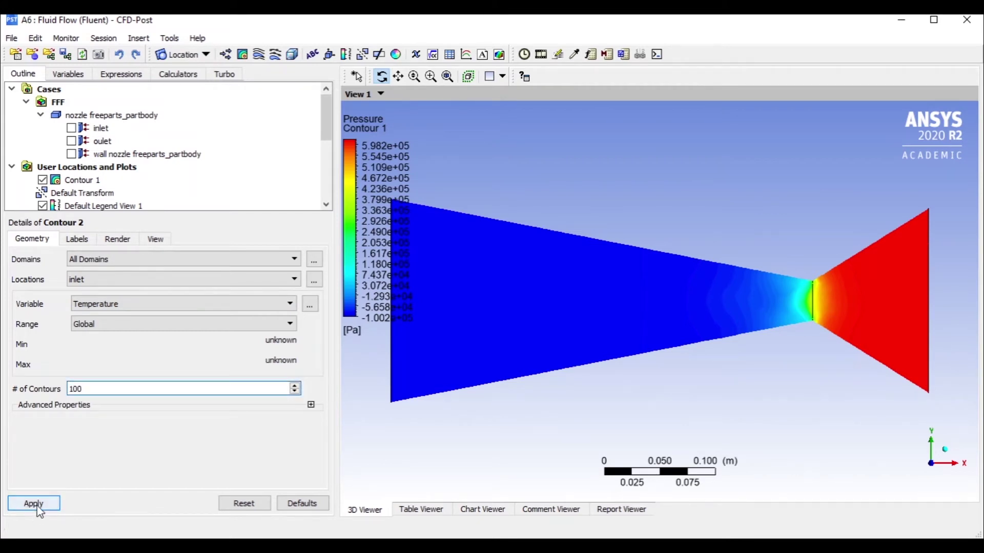
left_click(36, 505)
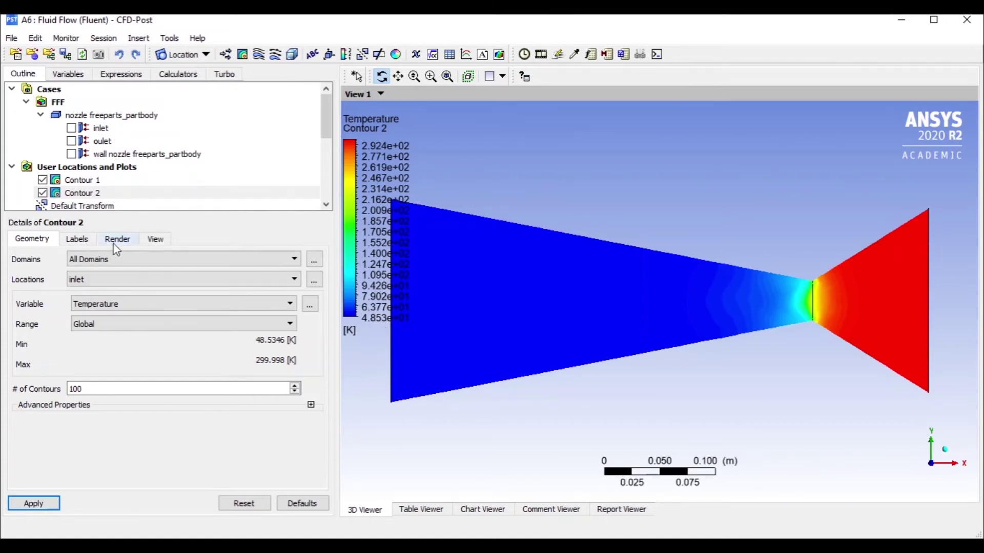
Step: Insert Contour 3 on Plane 1 with Velocity as the variable, and hide the pressure and temperature contours
left_click(243, 56)
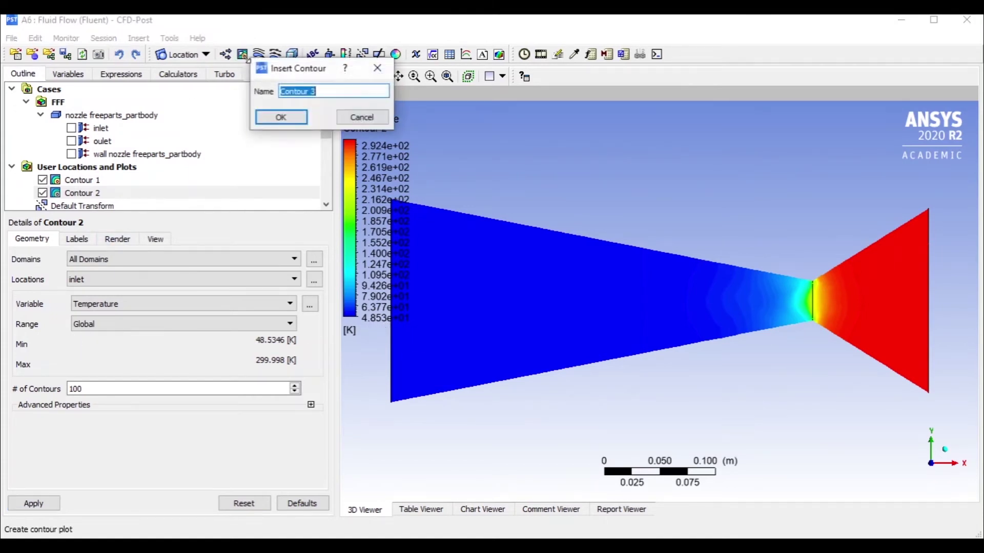
left_click(279, 115)
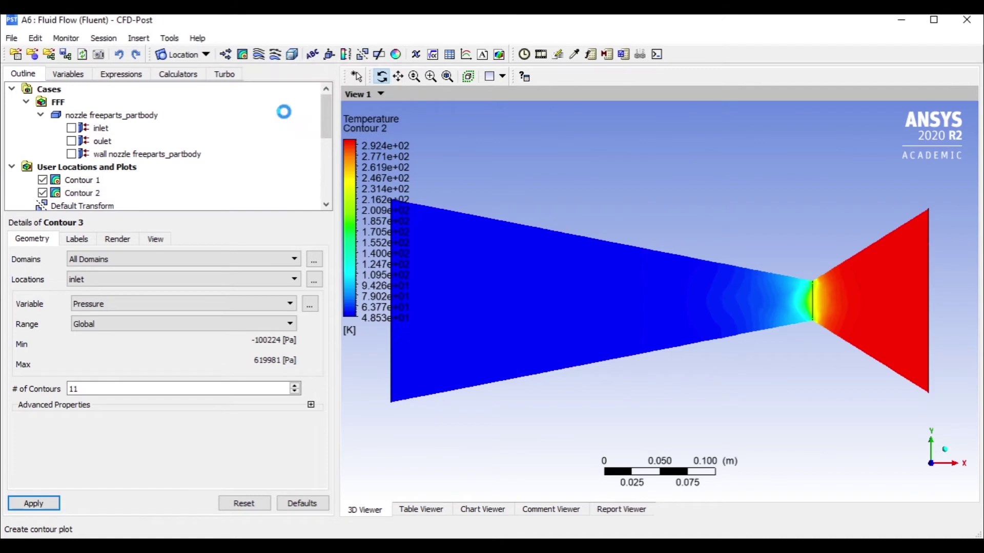
left_click(129, 279)
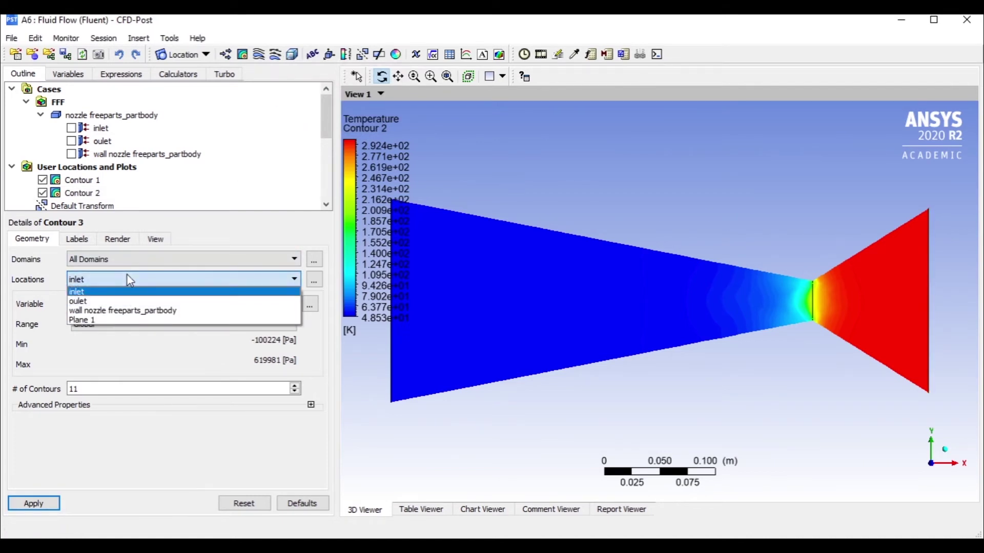
left_click(128, 321)
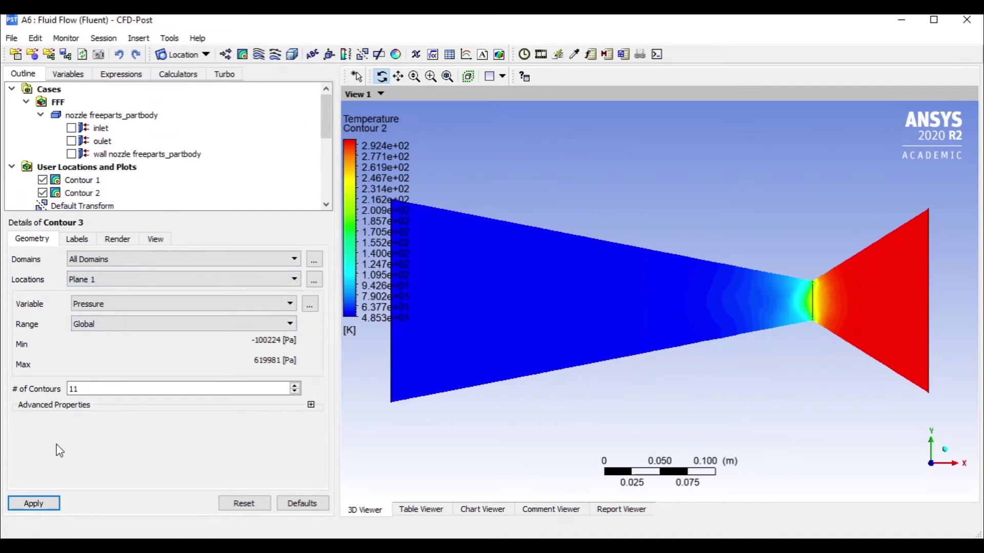
left_click(120, 306)
left_click(123, 344)
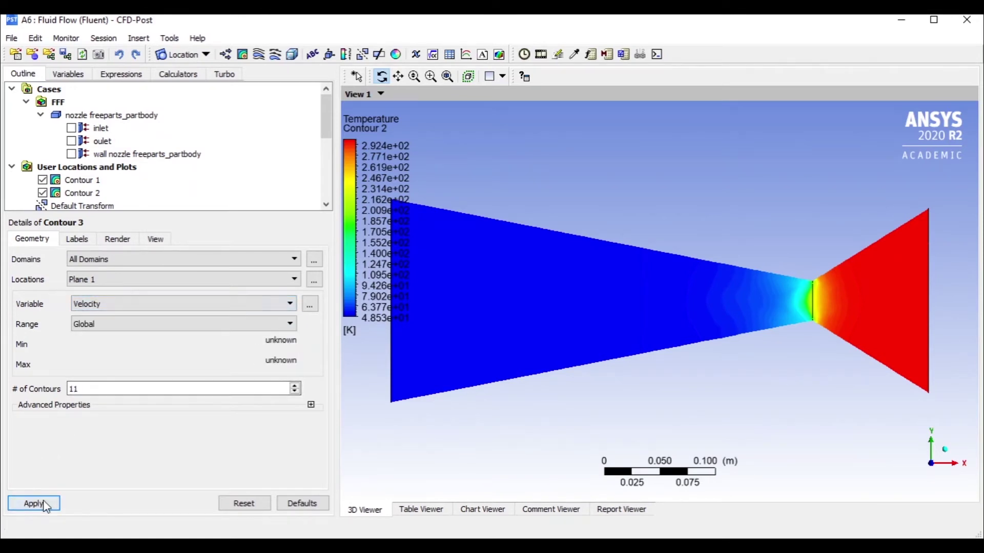
left_click(40, 504)
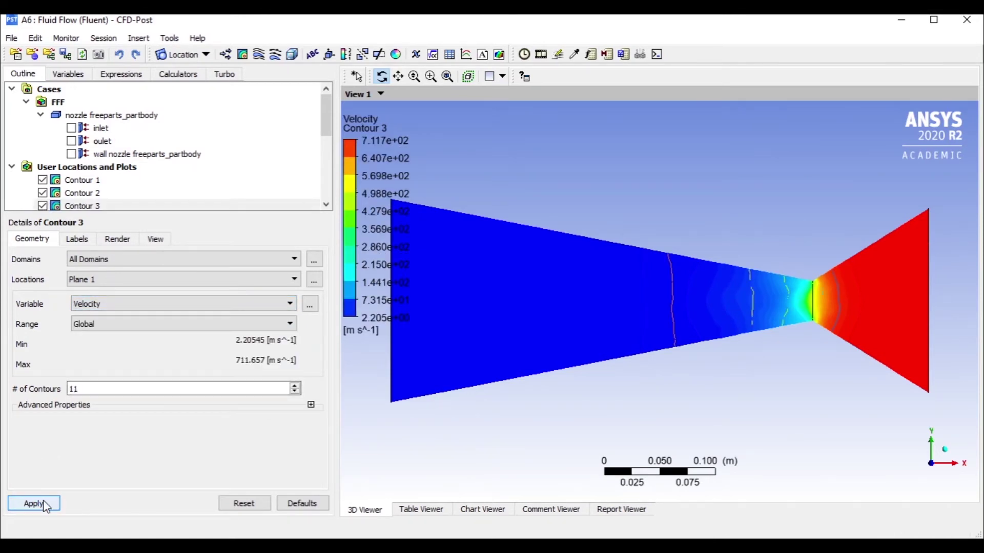
left_click(43, 180)
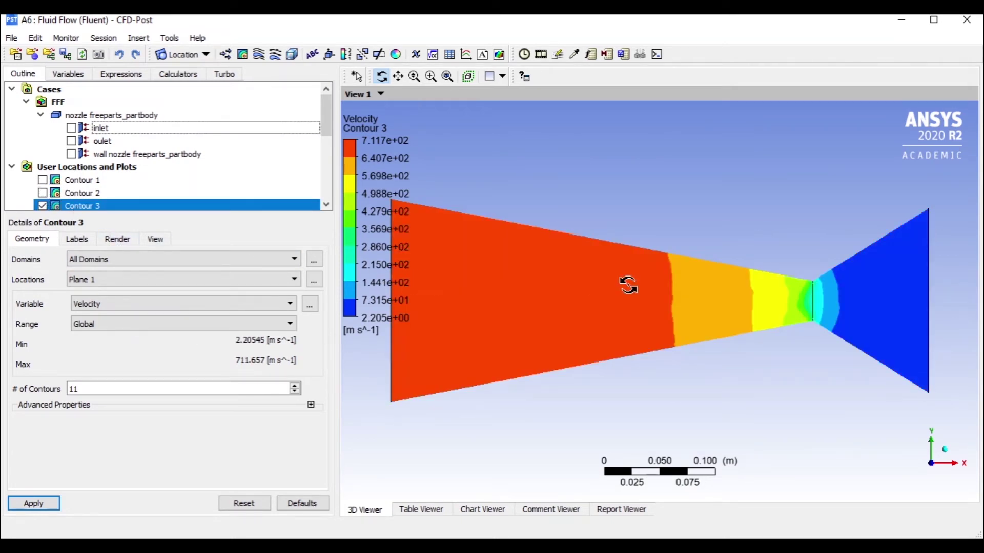
scroll(699, 280, "down", 1)
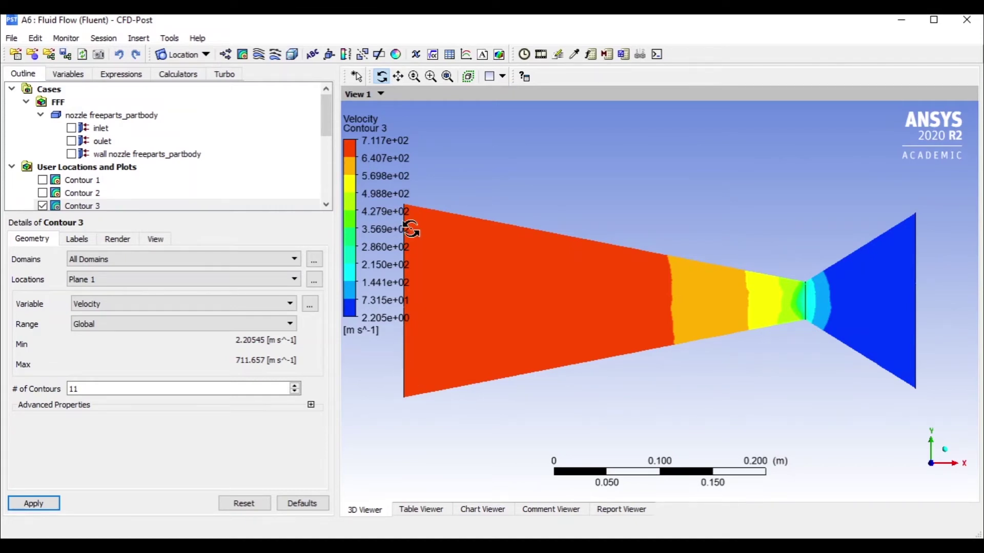
Step: Hide the velocity contour and display the temperature contour with its location set to Plane 1
left_click(44, 205)
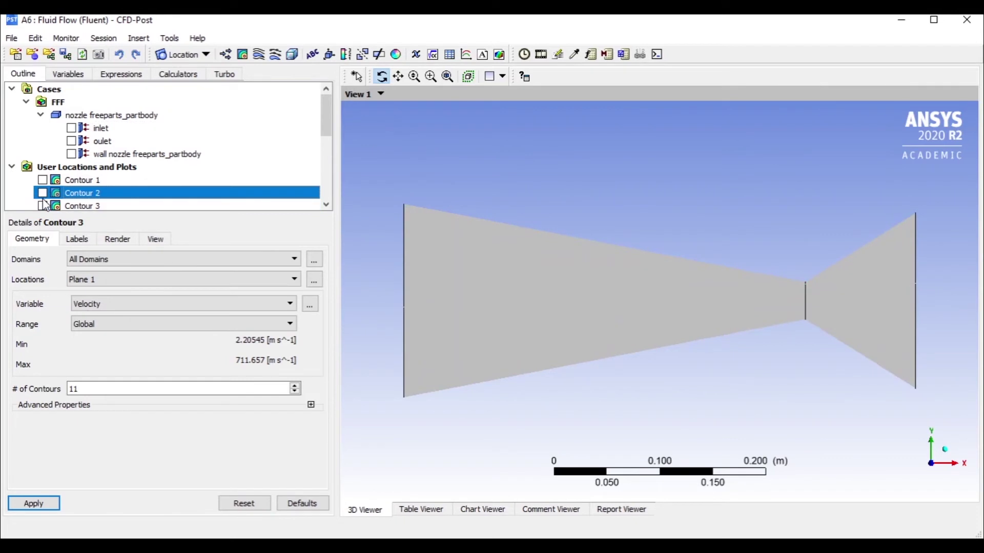
left_click(42, 192)
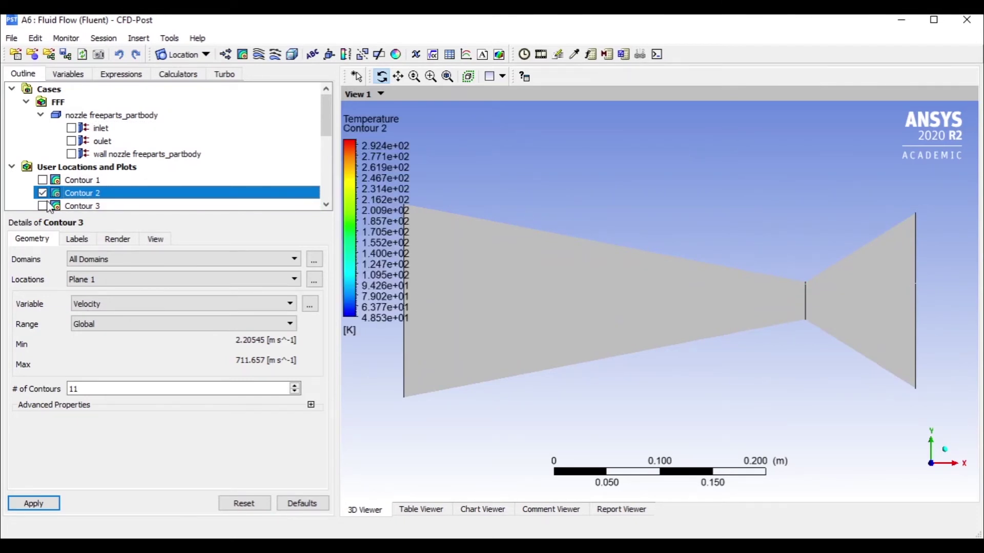
left_click(34, 503)
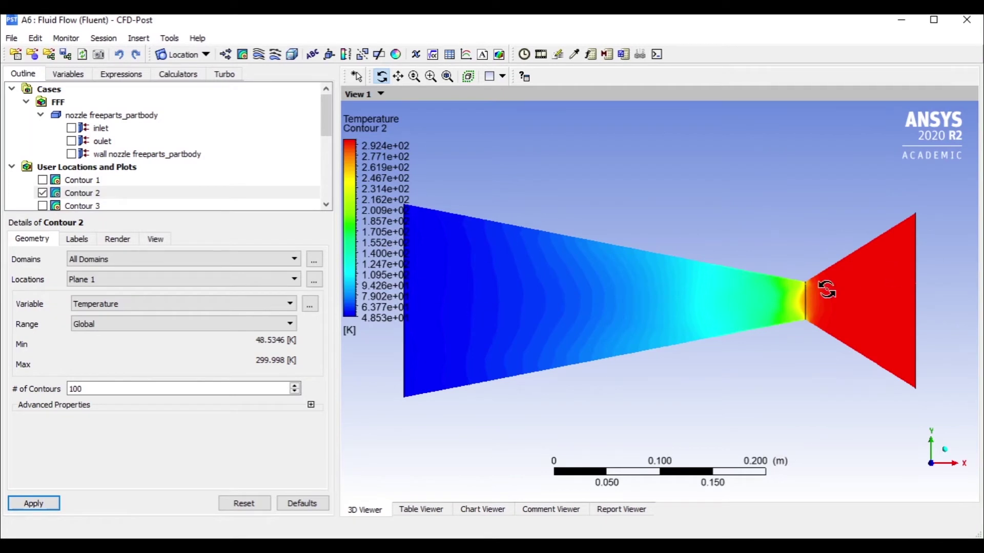
Step: Insert a streamline named Streamline 1 and hide the temperature contour
left_click(262, 54)
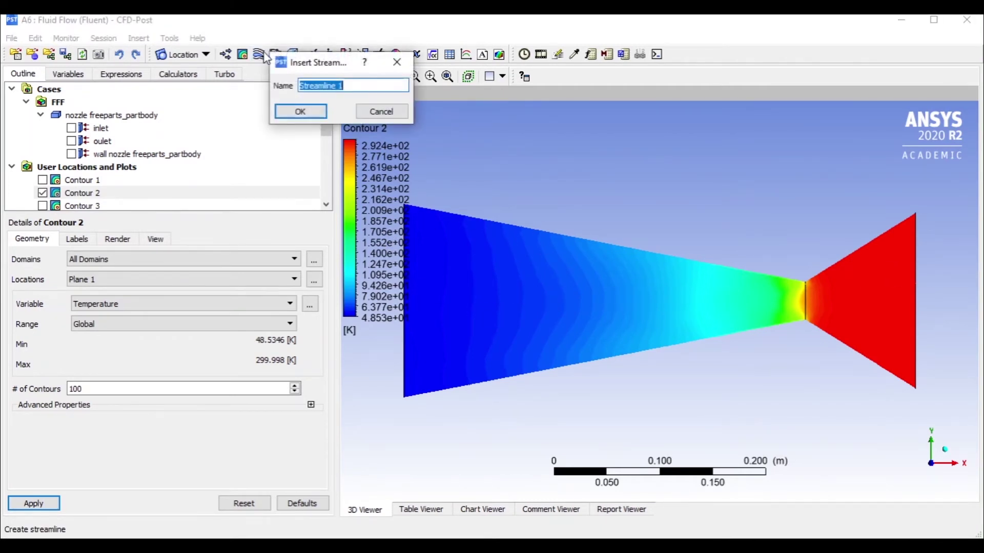
left_click(301, 112)
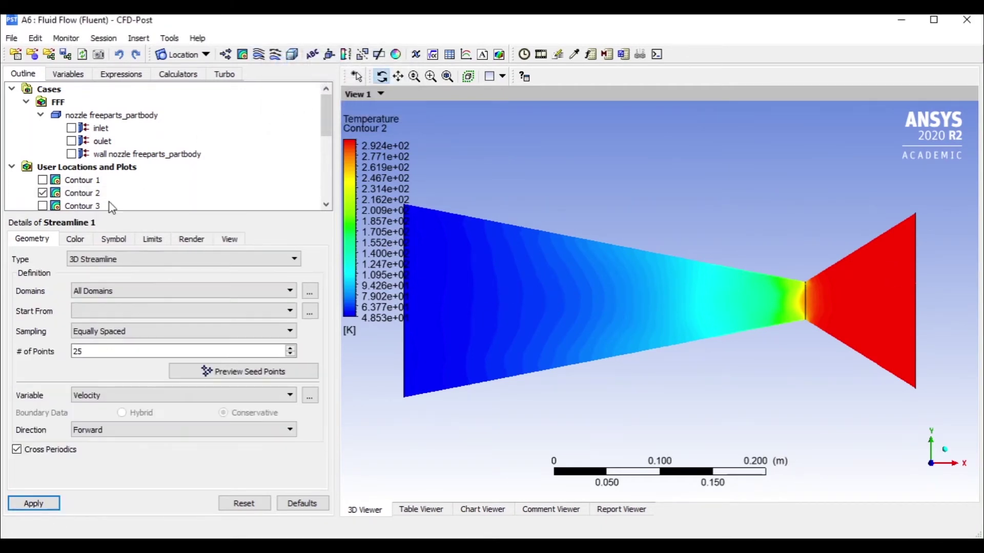
left_click(43, 194)
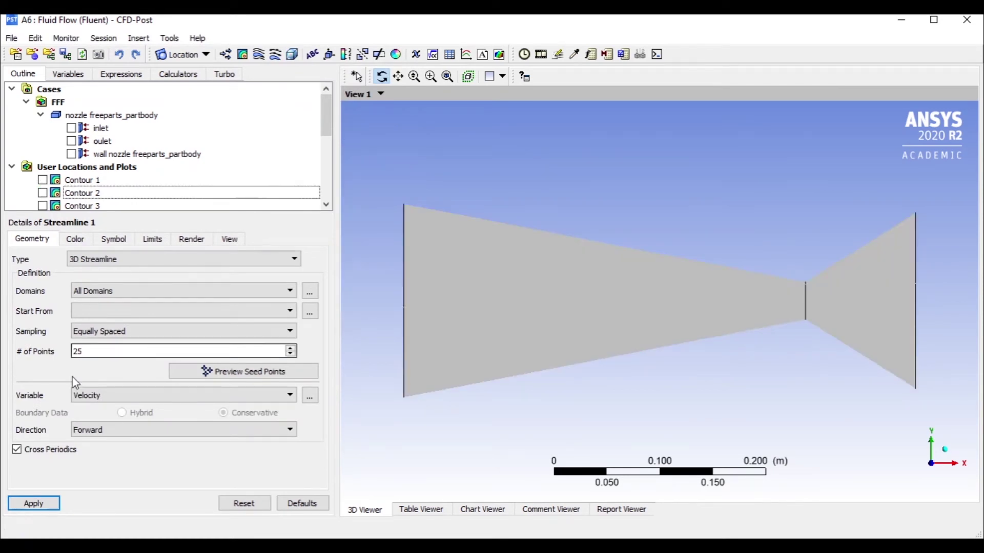
Step: Define Streamline 1 as a surface streamline of Velocity on Plane 1, starting from 200 equally spaced sample points
left_click(125, 259)
left_click(125, 285)
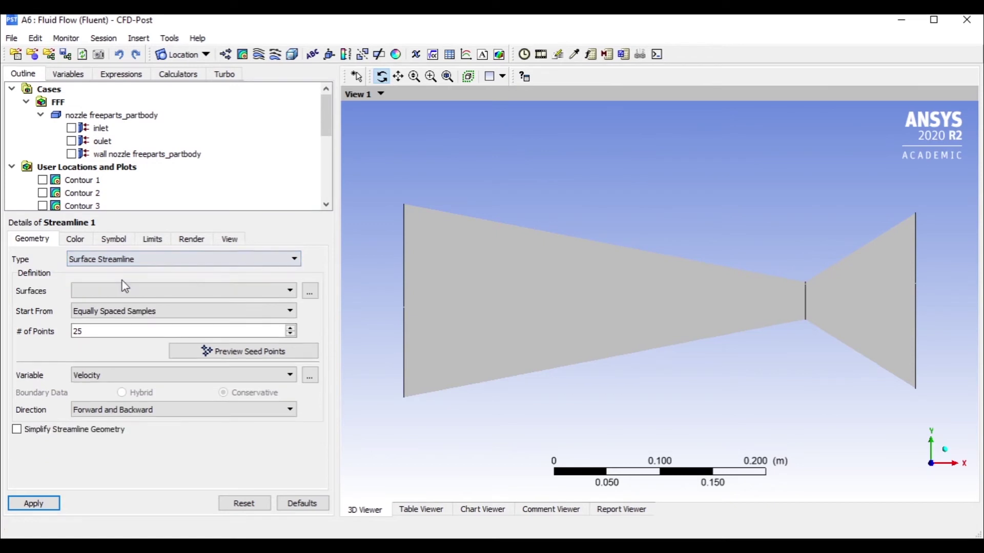
left_click(126, 291)
left_click(134, 328)
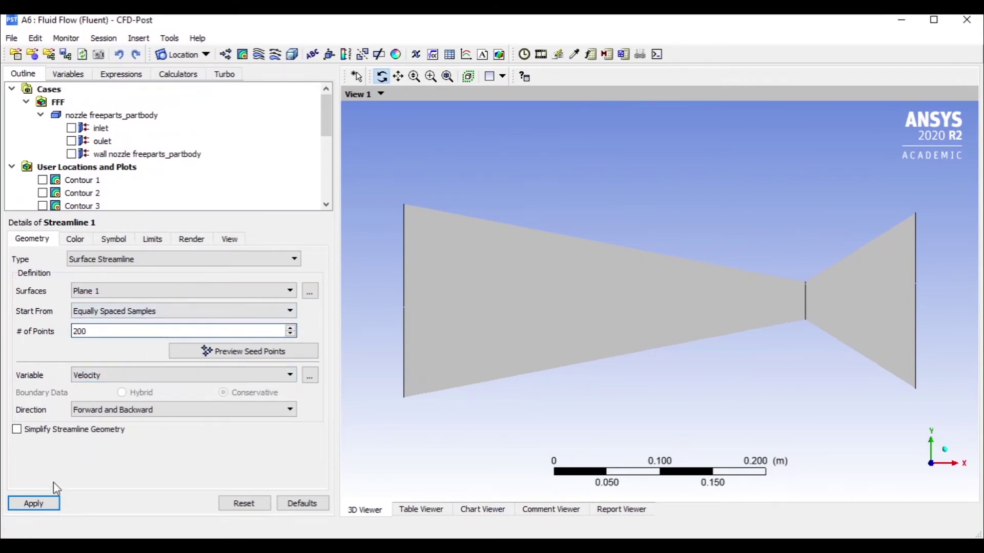
left_click(182, 375)
left_click(153, 379)
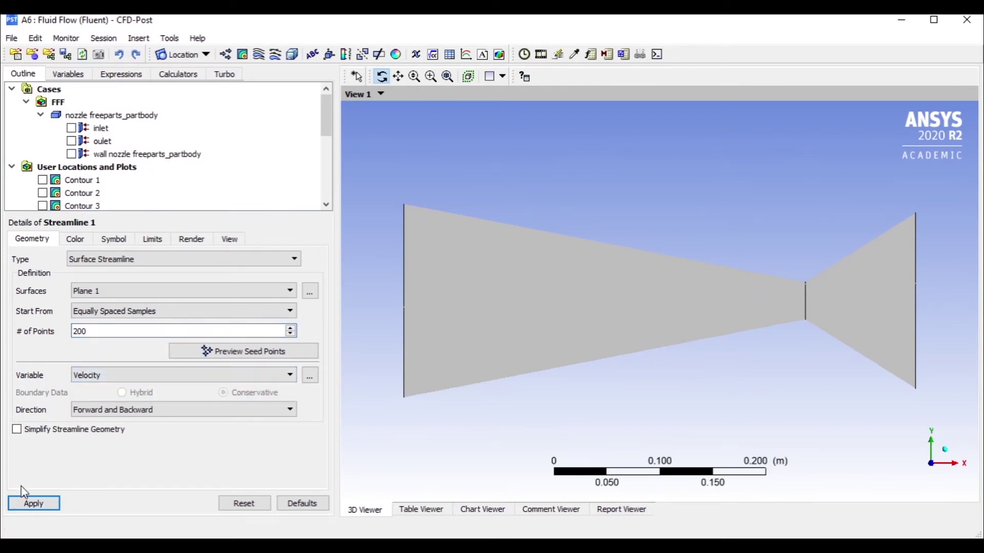
left_click(48, 505)
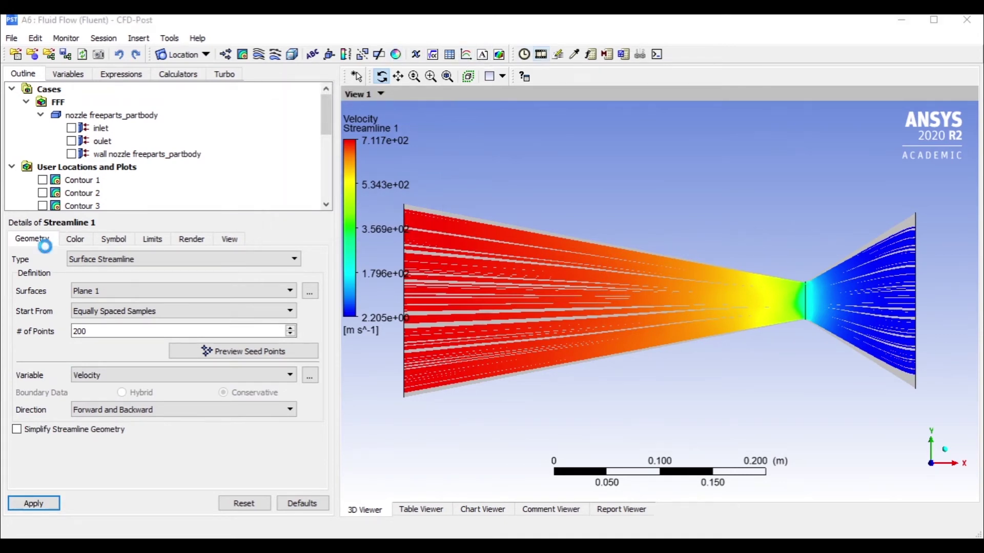
Step: Play a sweep animation of Streamline 1 through the nozzle and stop it
left_click(56, 256)
left_click(49, 309)
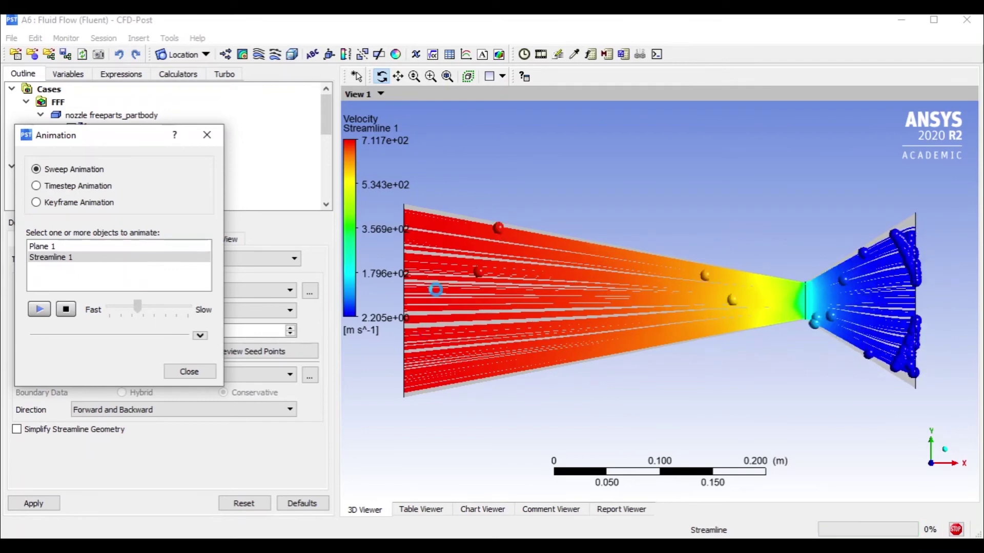
left_click(66, 309)
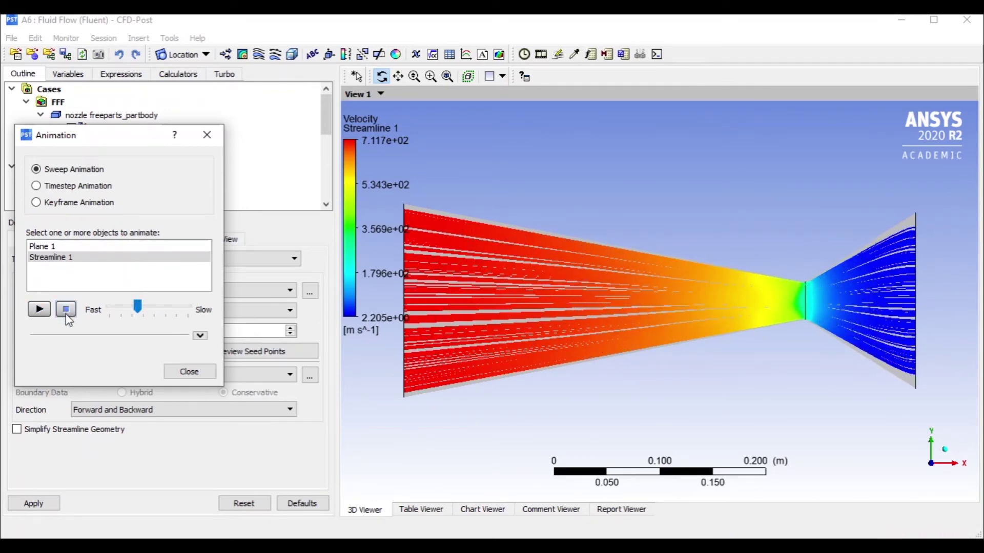
Step: Play and stop a sweep animation of Plane 1, slow the animation speed slightly, and close the animation settings
left_click(62, 245)
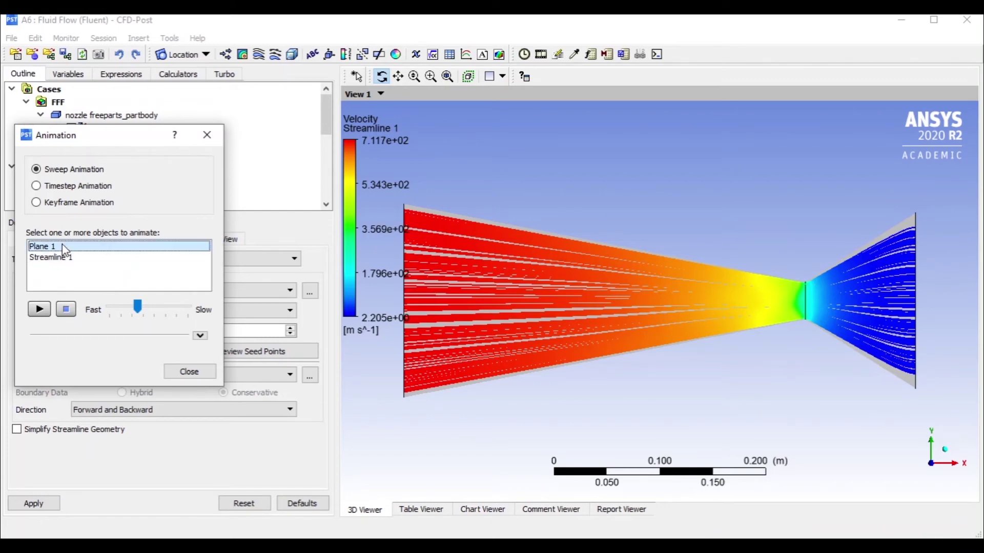
left_click(39, 308)
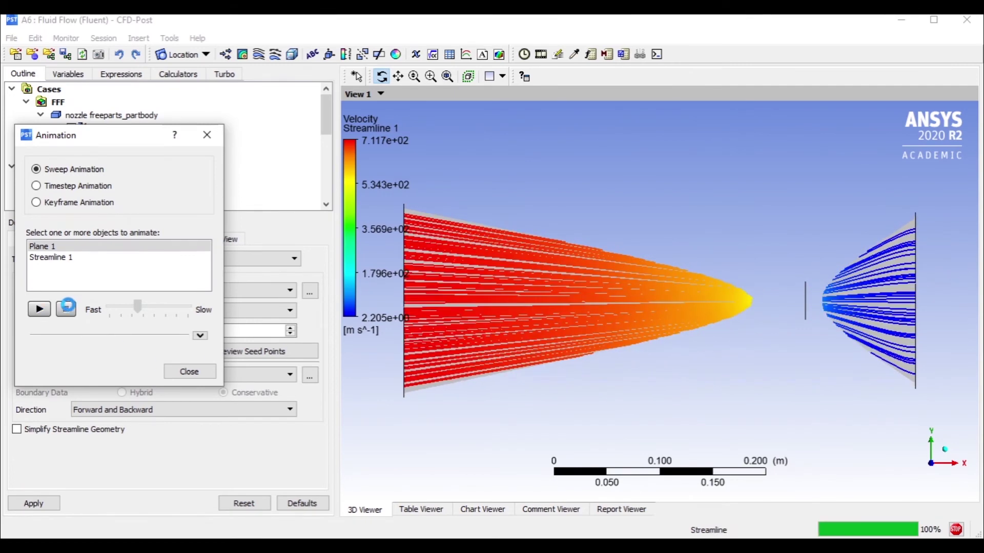
left_click(66, 309)
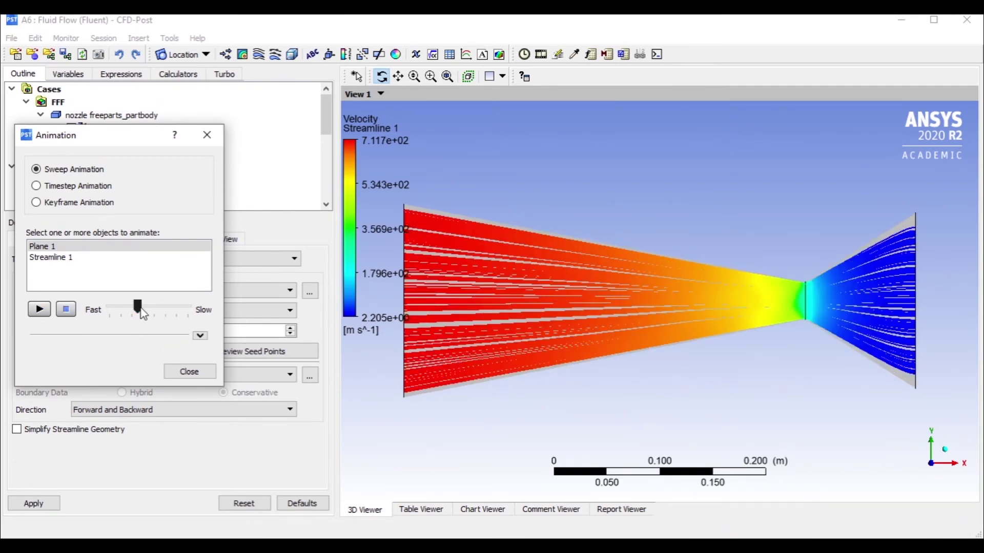
left_click_drag(137, 307, 158, 308)
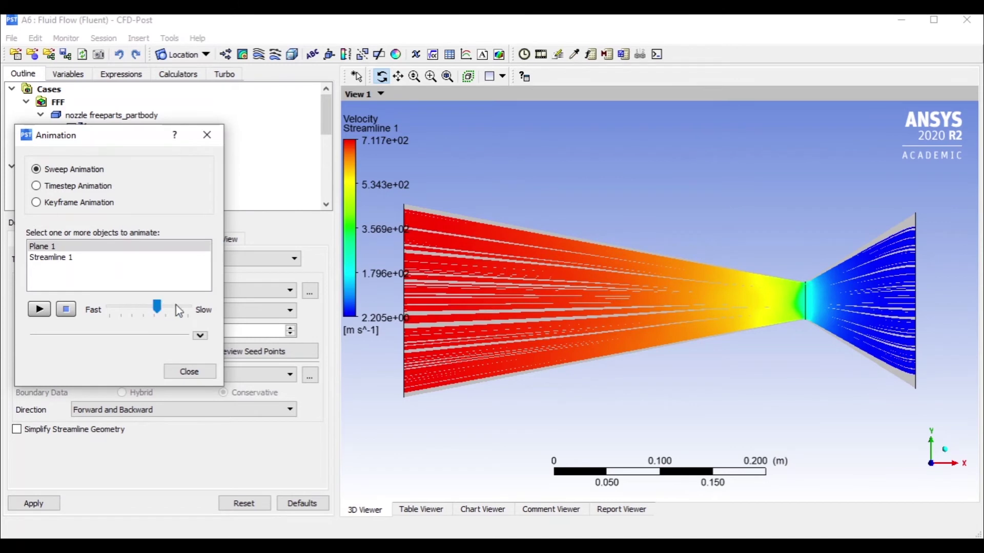
left_click(190, 371)
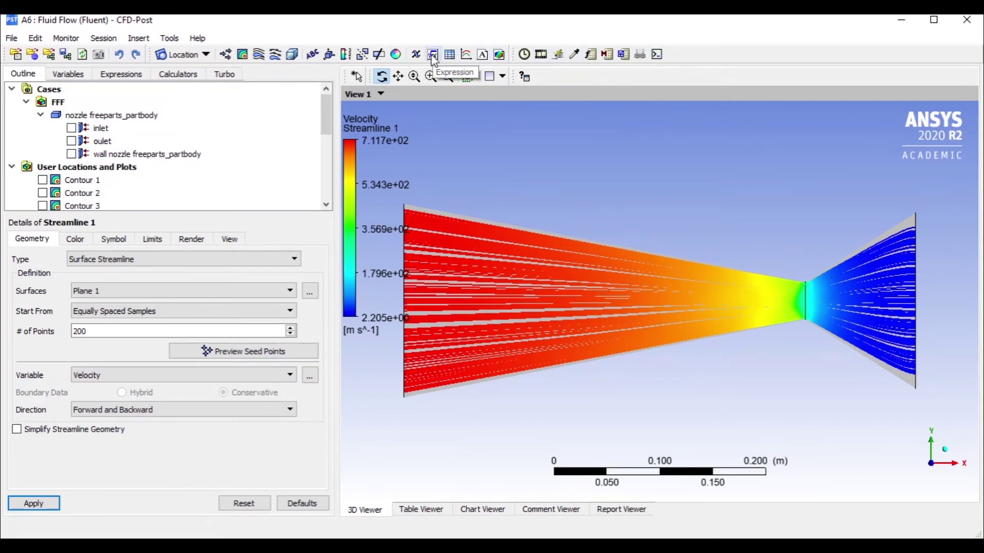
Step: Insert a chart named A and open its data series settings
left_click(468, 56)
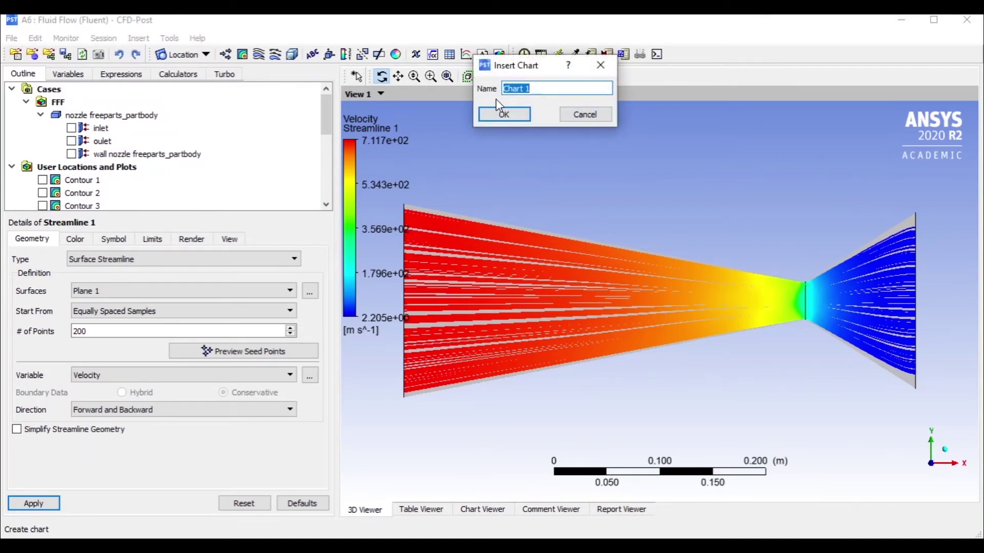
key("BackSpace")
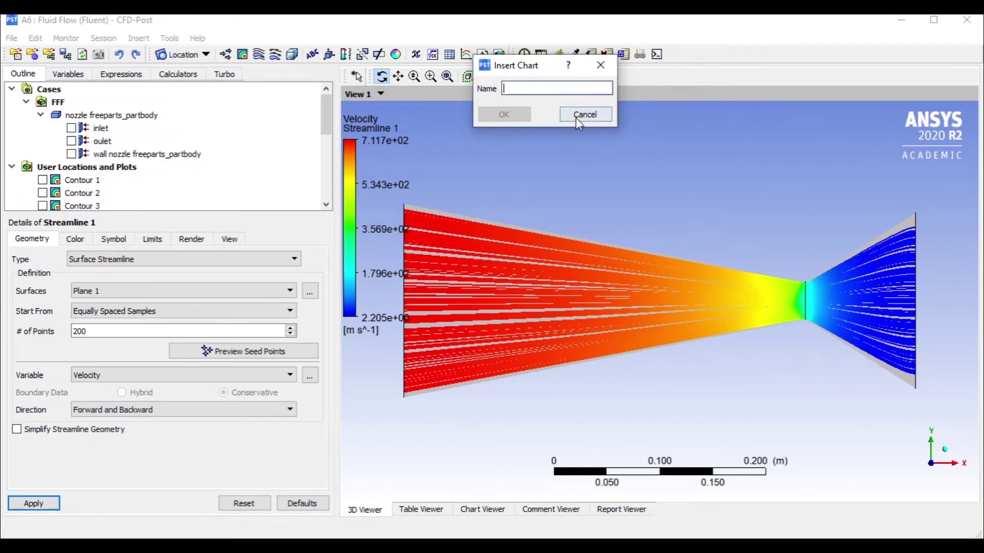
type("v")
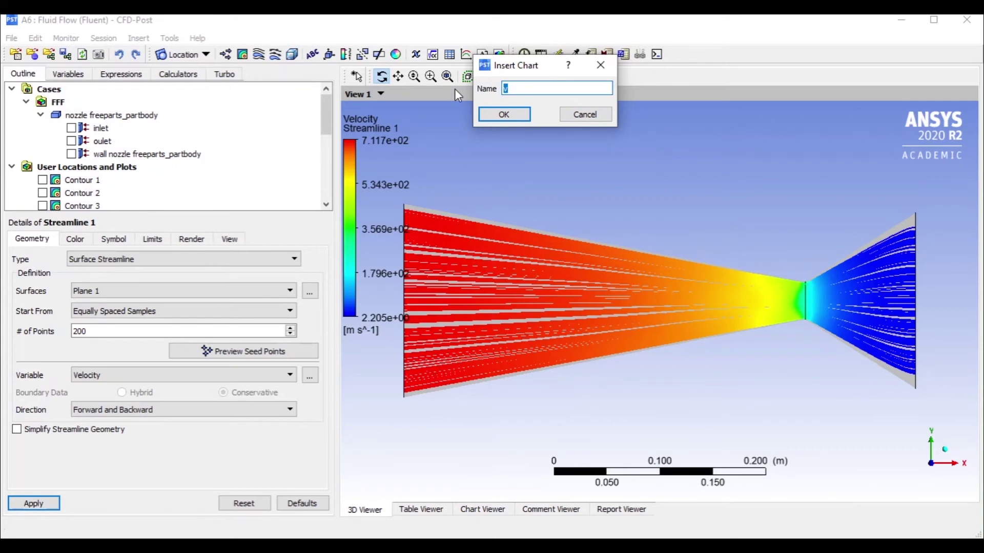
type("A")
left_click(504, 115)
left_click(89, 250)
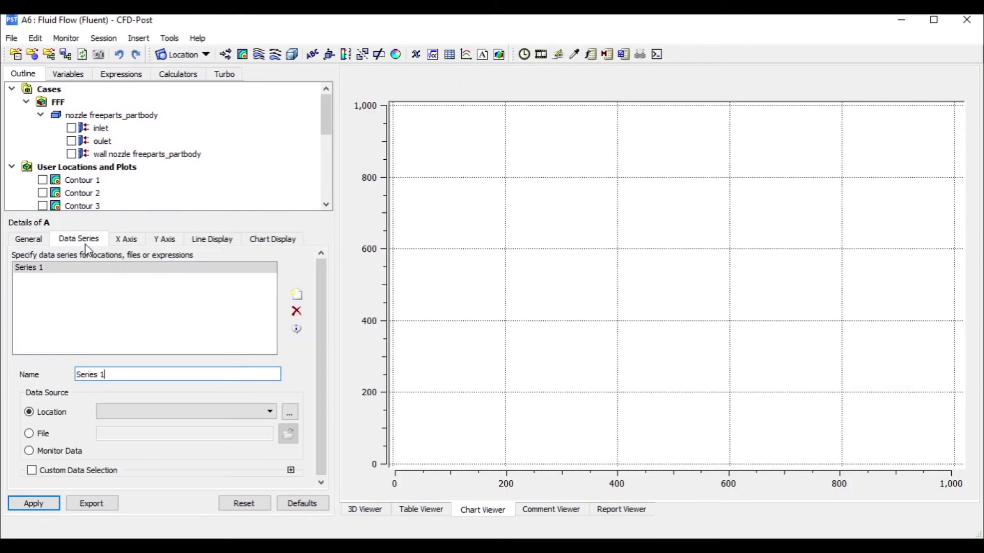
Step: Set chart A's Series 1 location to Streamline 1 and its X-axis variable to X
left_click(184, 416)
left_click(180, 425)
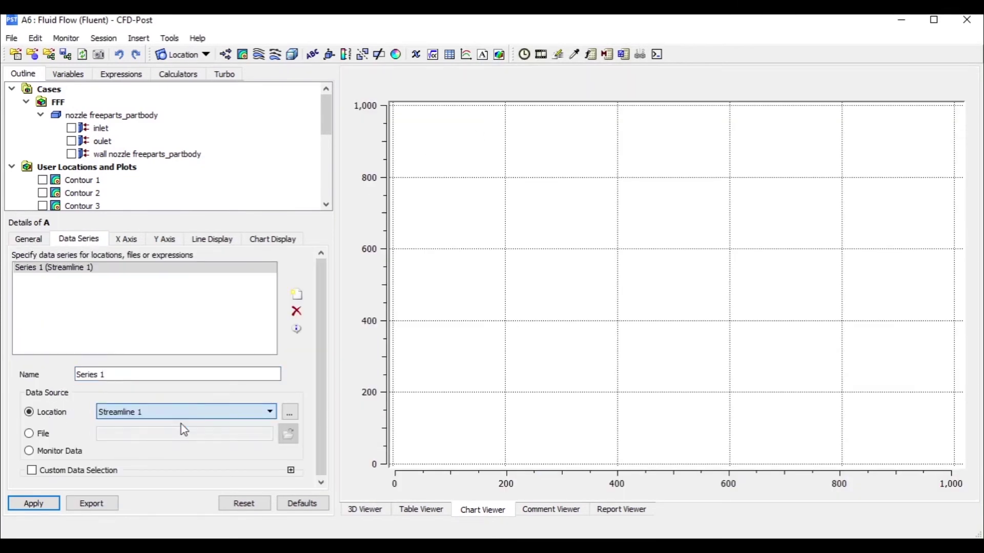
left_click(128, 239)
left_click(129, 272)
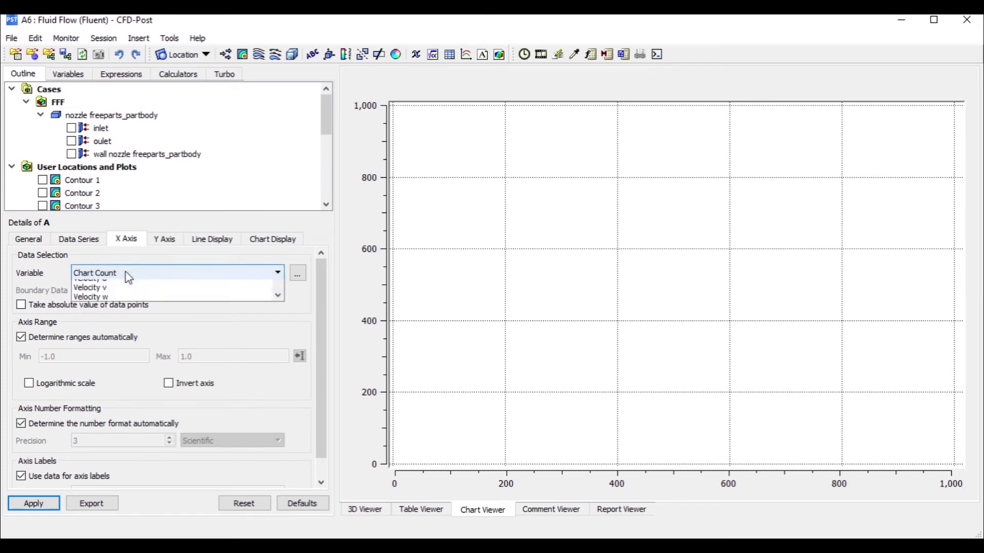
scroll(127, 338, "down", 10)
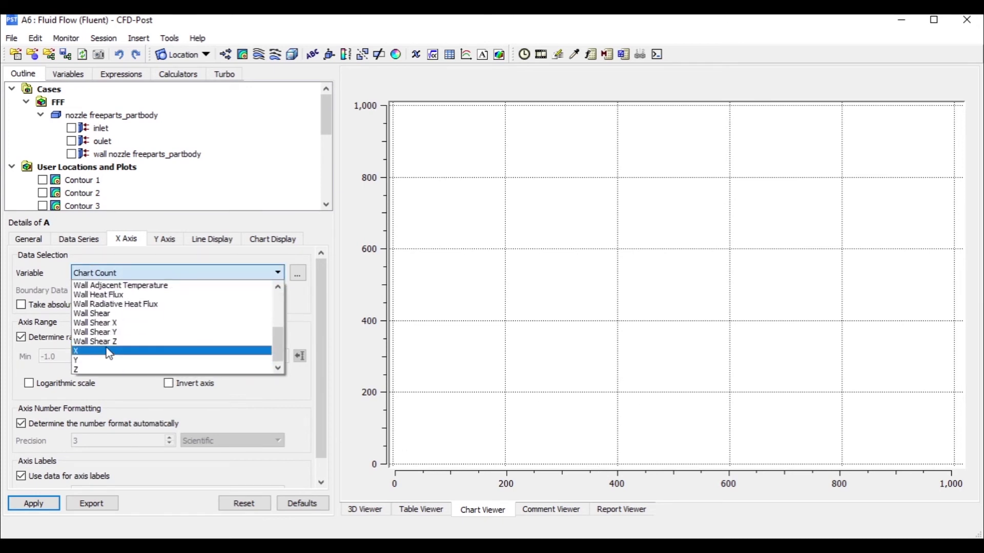
left_click(109, 351)
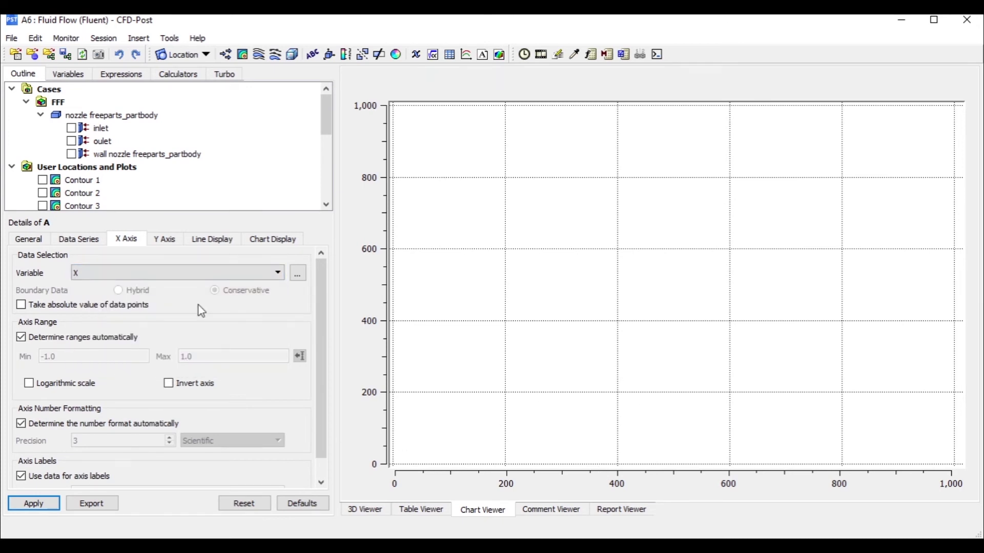
Step: Invert chart A's X axis and generate the plot with Pressure as the Y-axis variable
left_click(165, 237)
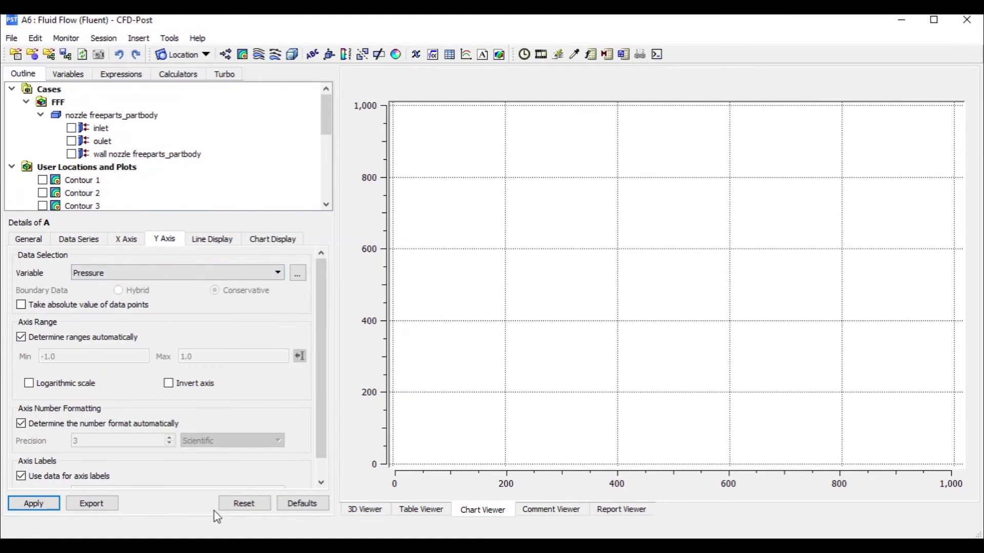
left_click(124, 239)
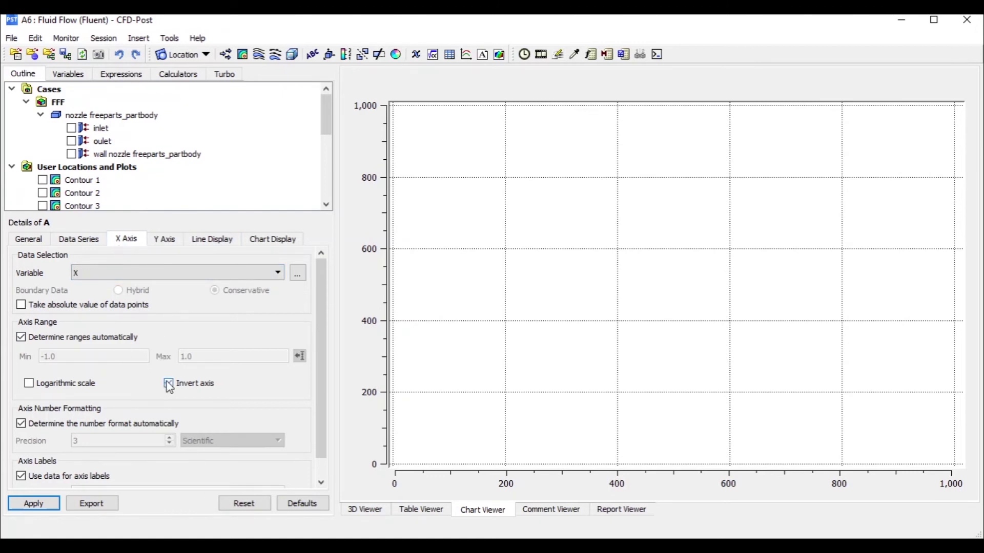
left_click(364, 510)
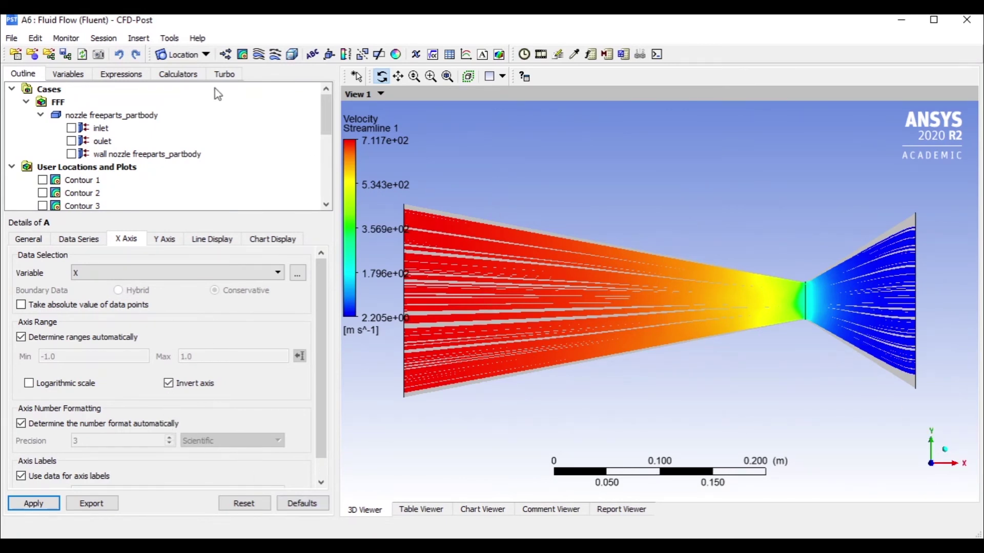
left_click(578, 512)
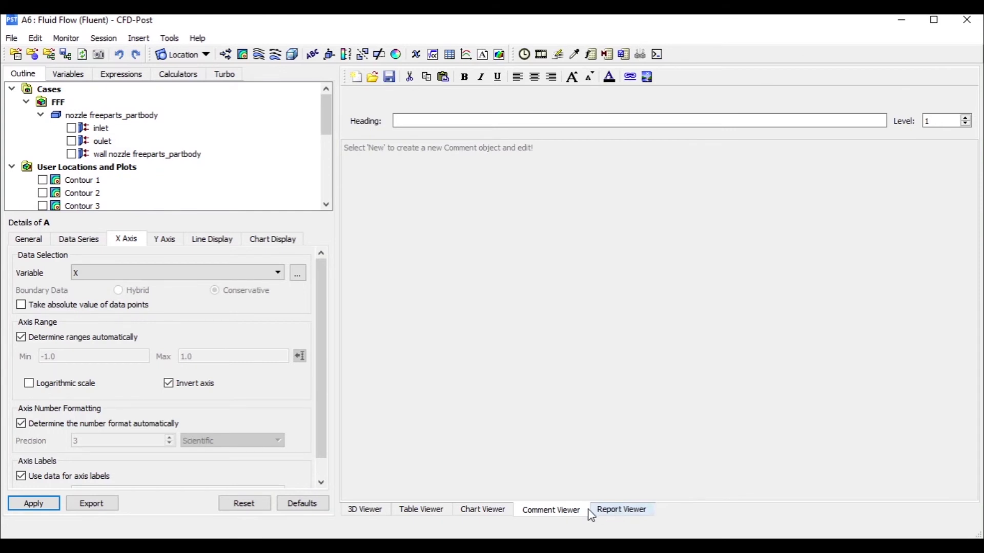
left_click(480, 512)
left_click(164, 240)
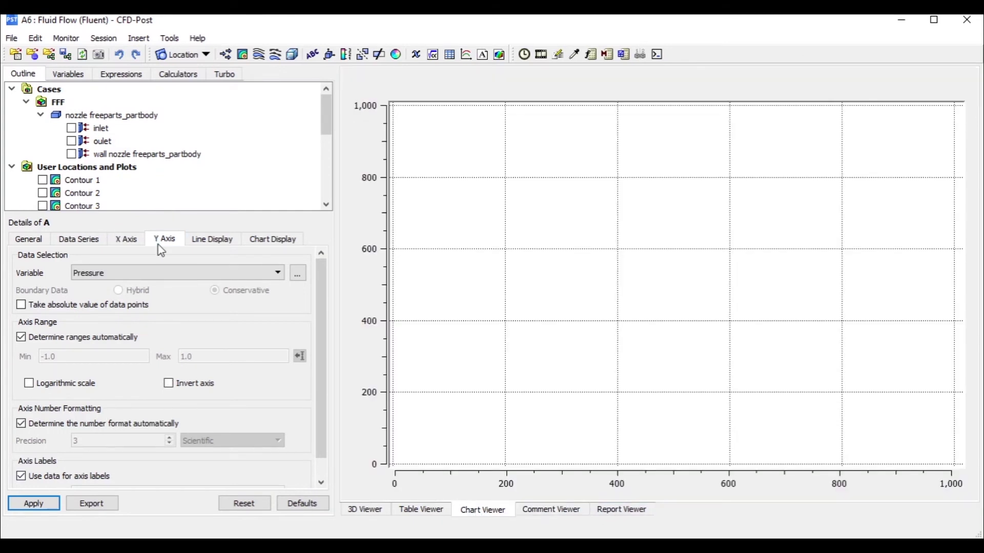
left_click(212, 241)
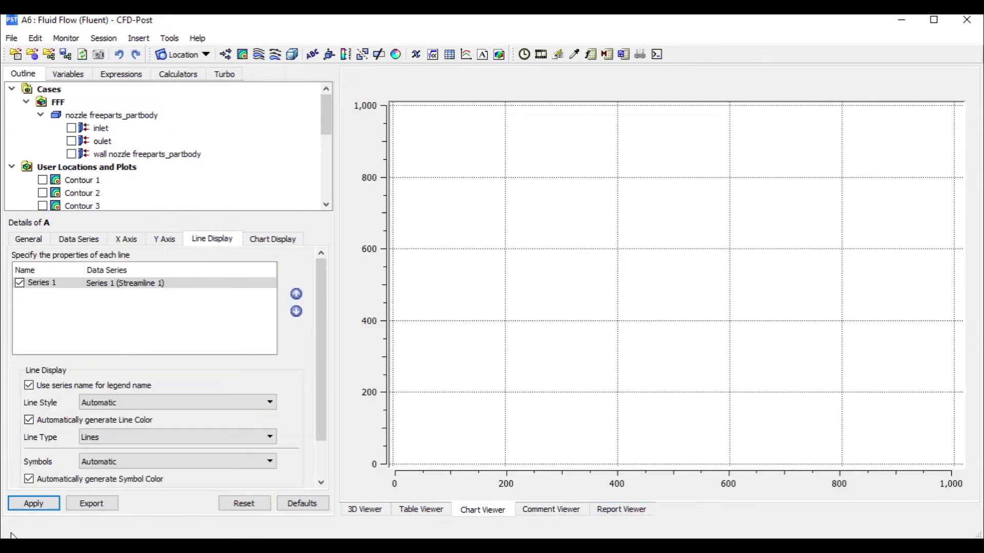
left_click(30, 505)
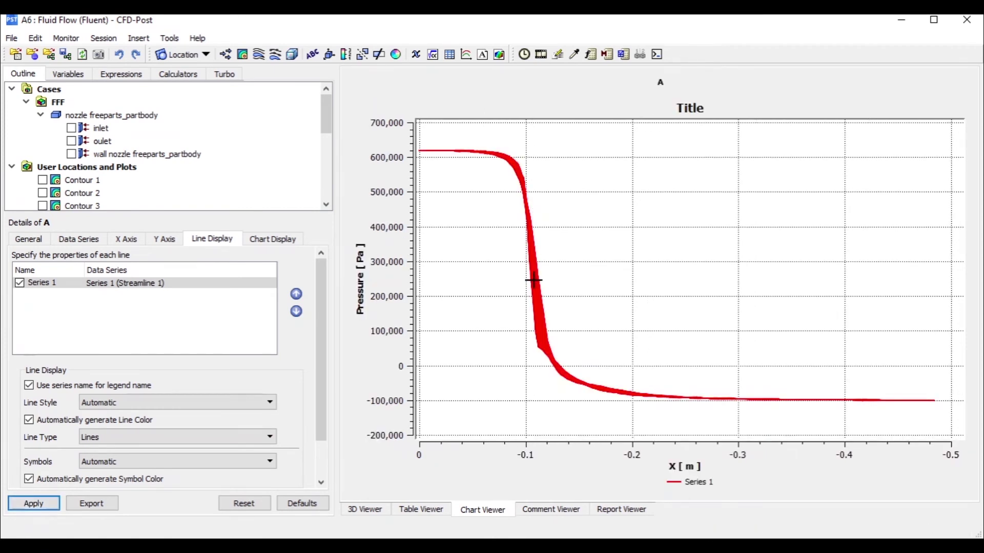
Step: Insert a chart named B and set its Series 1 location to Streamline 1
left_click(157, 239)
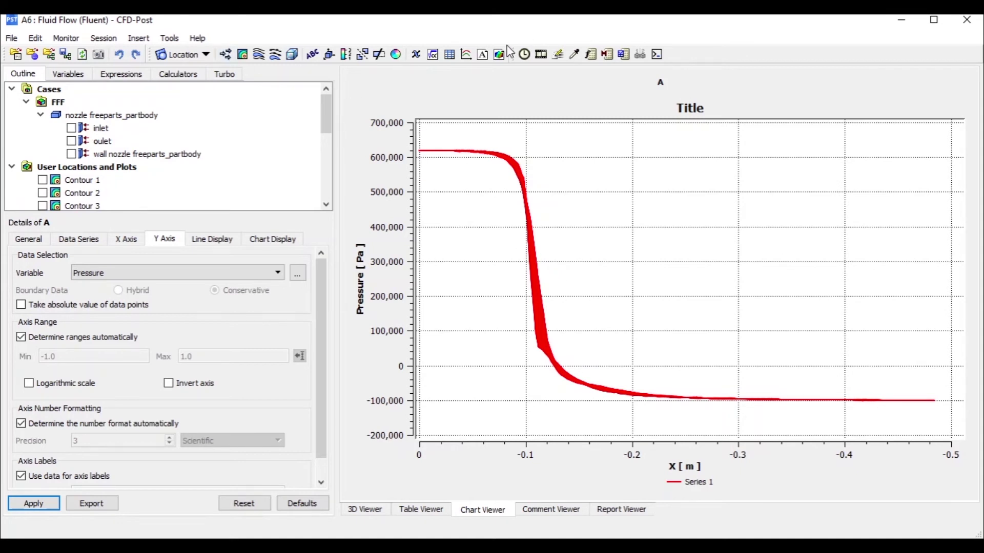
left_click(465, 56)
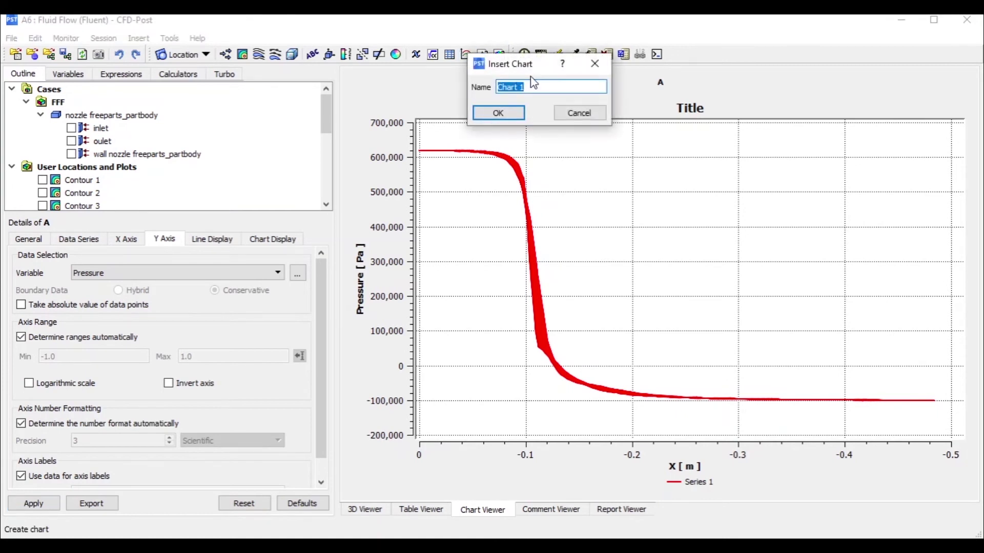
type("B")
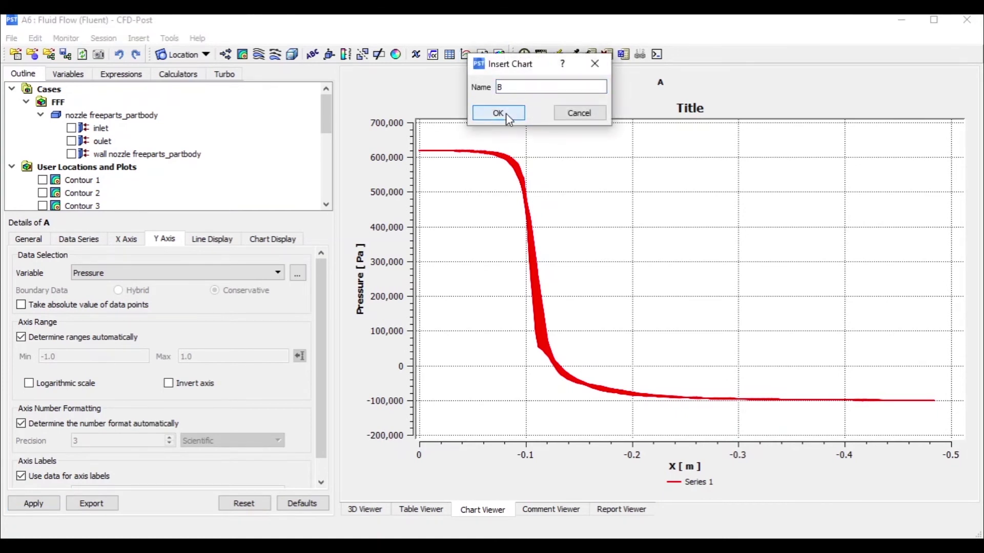
left_click(504, 113)
left_click(88, 239)
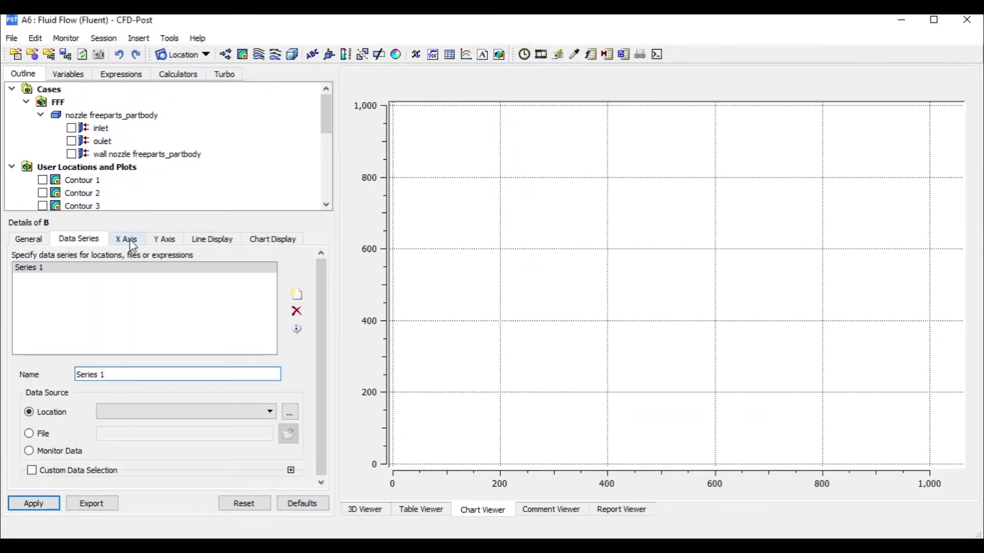
left_click(128, 239)
left_click(95, 241)
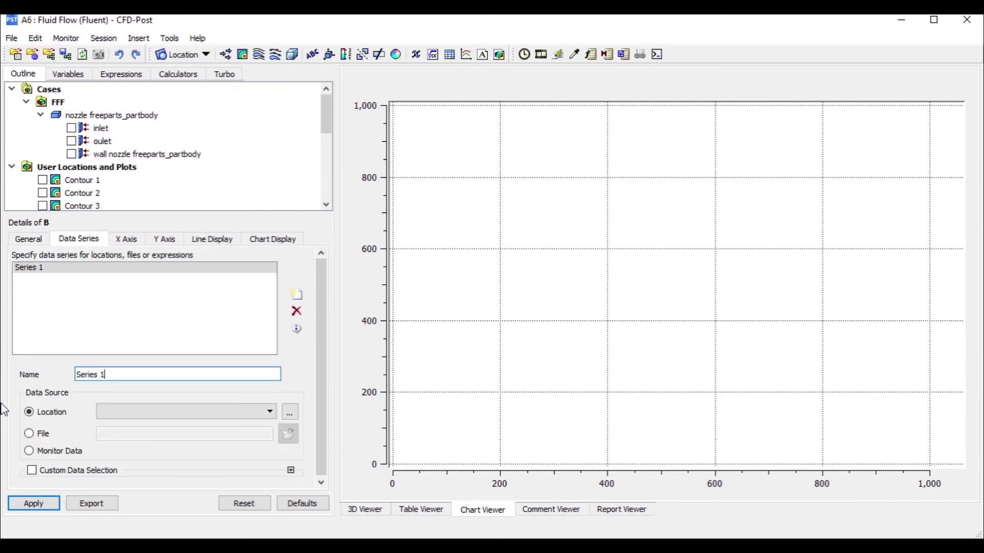
left_click(149, 412)
left_click(153, 425)
Step: Plot chart B with X as the X-axis variable and Velocity as the Y-axis variable
left_click(128, 240)
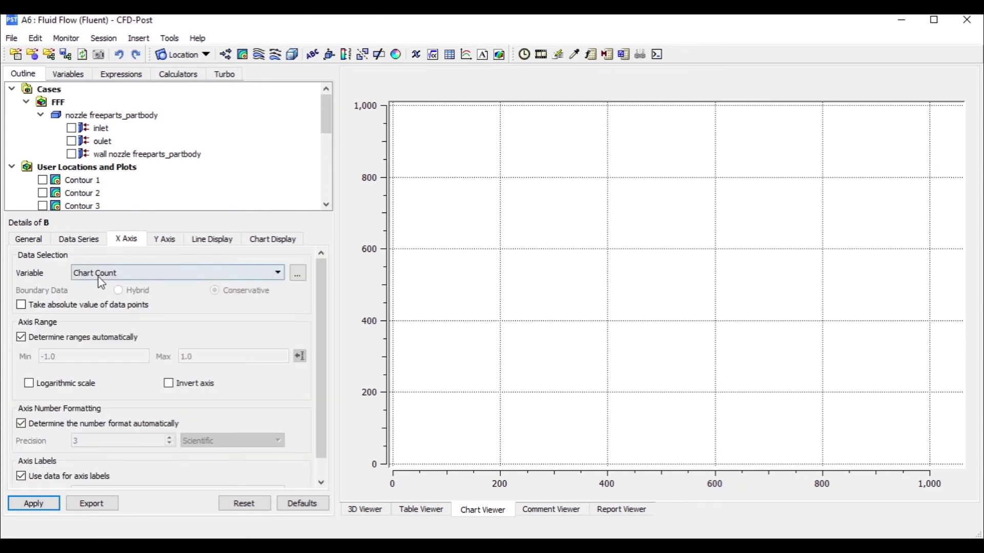
left_click(154, 273)
scroll(118, 359, "down", 5)
key("Escape")
left_click(159, 240)
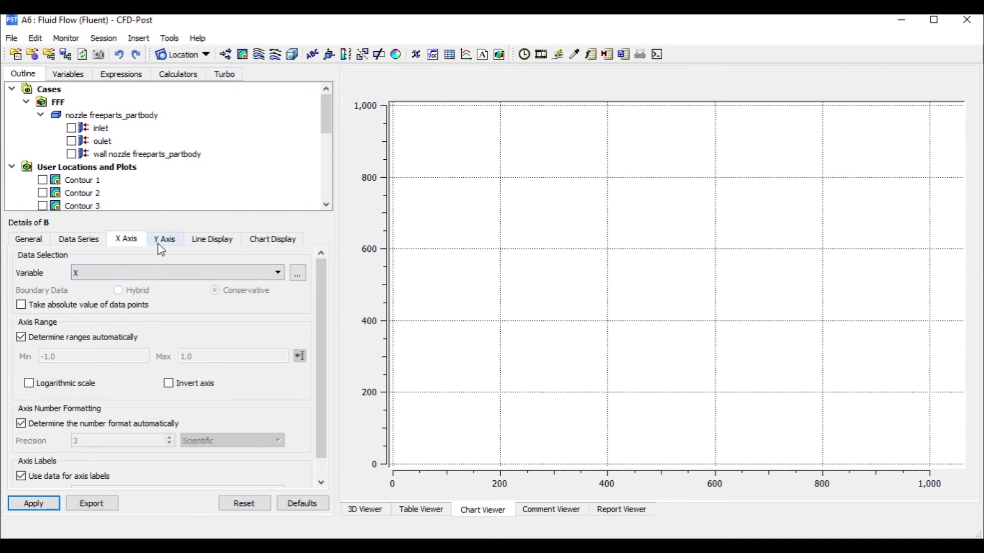
left_click(156, 272)
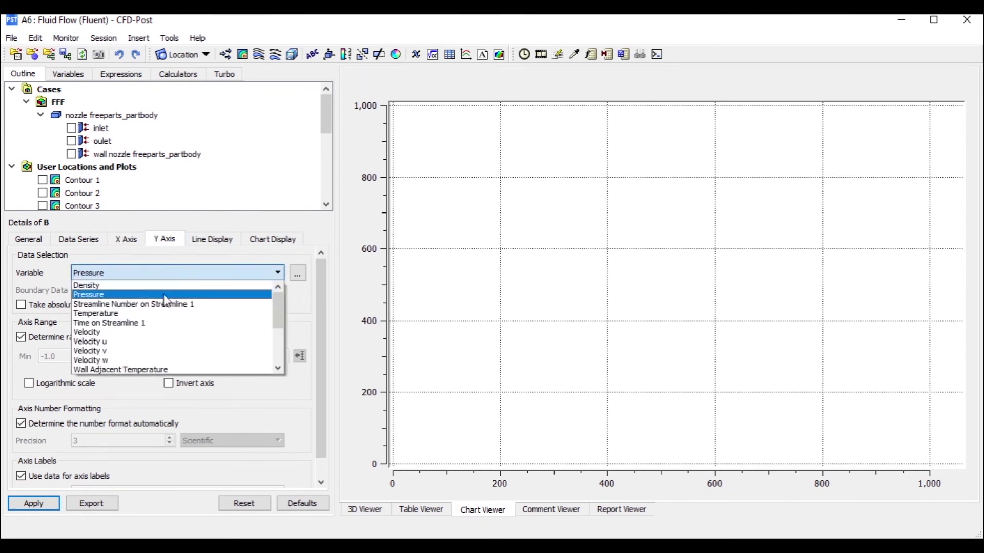
left_click(171, 332)
left_click(39, 502)
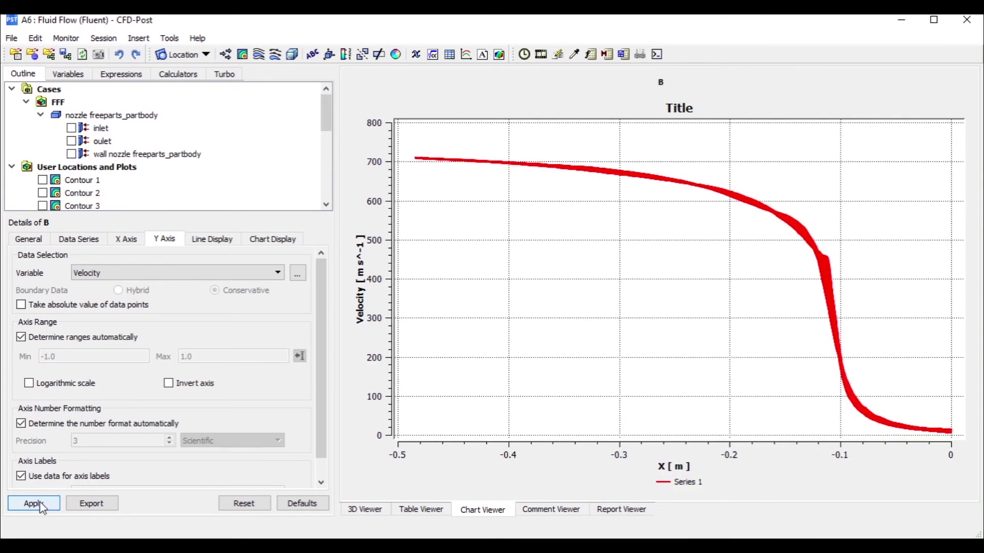
Step: Invert the X axis of chart B and update the plot
left_click(123, 240)
left_click(169, 383)
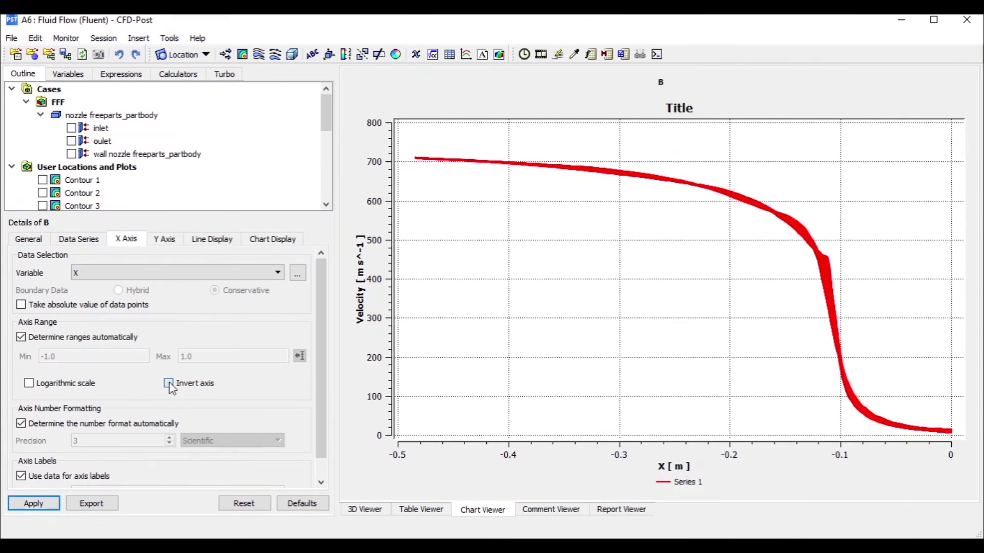
left_click(23, 504)
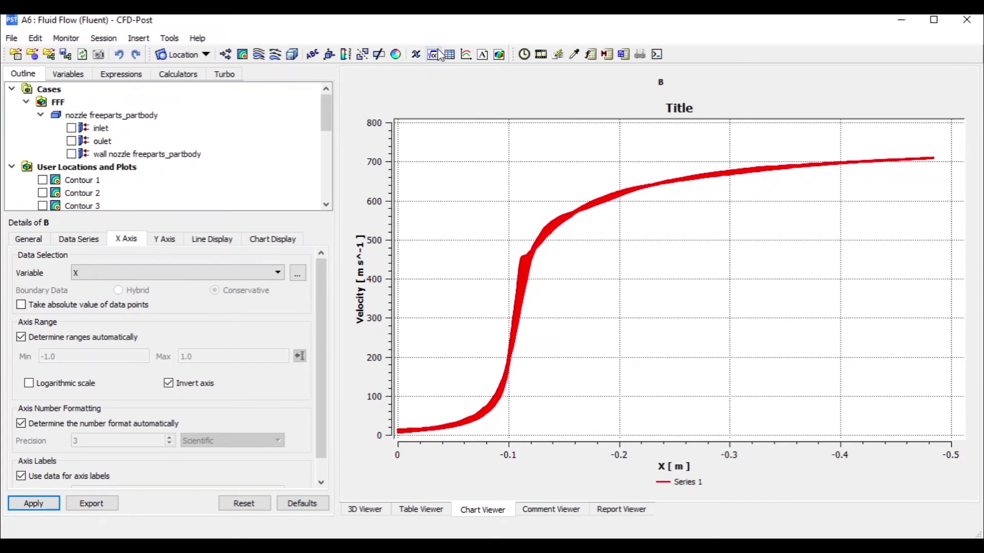
Step: Insert a chart named C and set its Series 1 location to Streamline 1
left_click(465, 54)
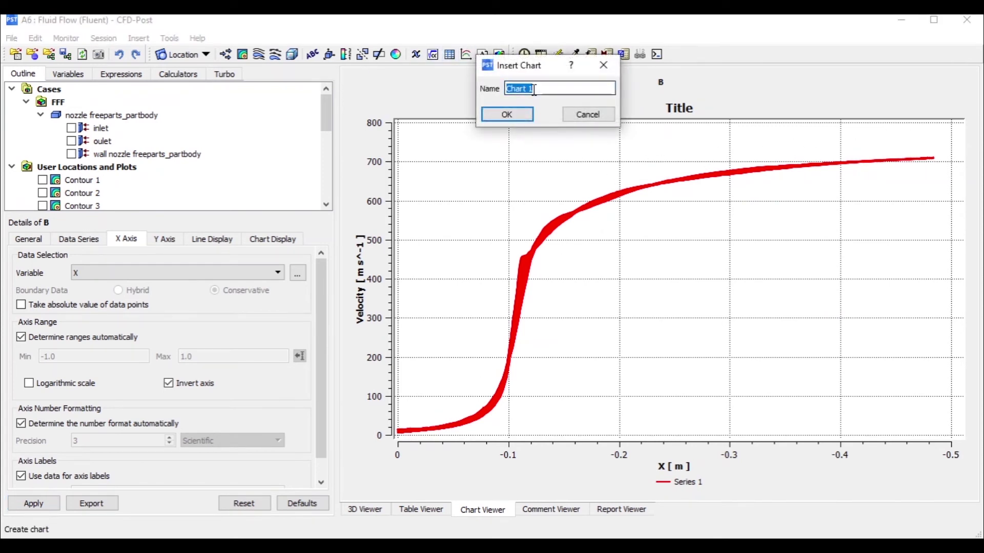
type("C")
left_click(506, 114)
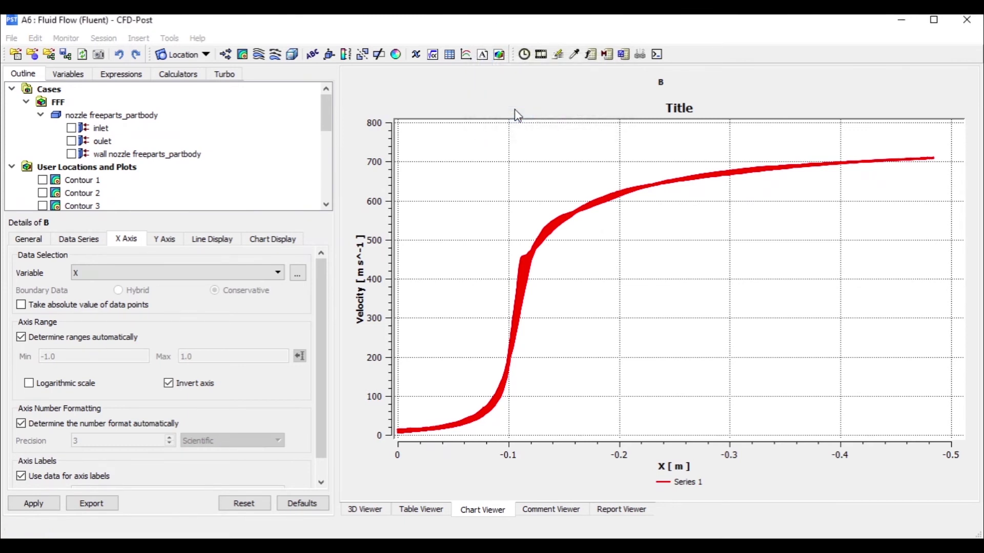
left_click(119, 239)
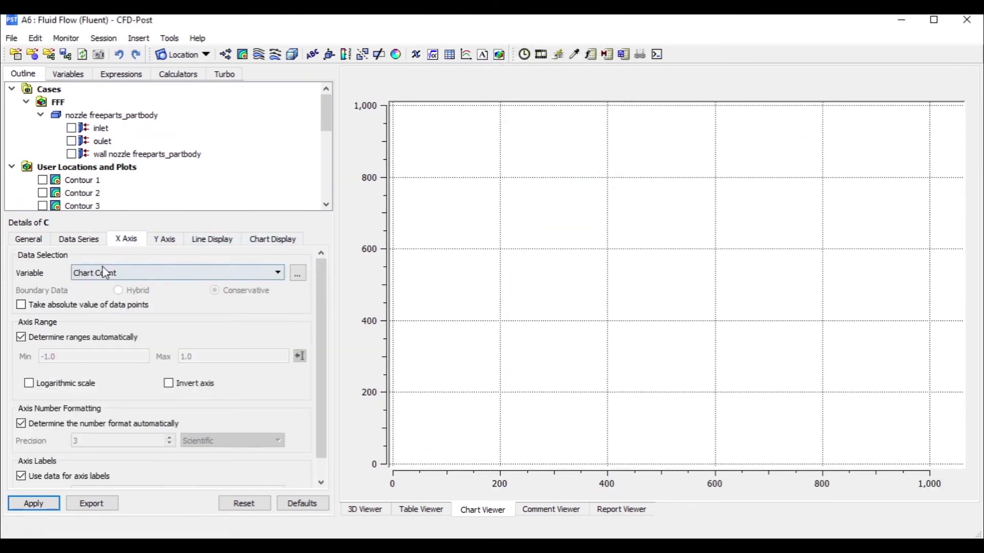
left_click(93, 245)
left_click(134, 409)
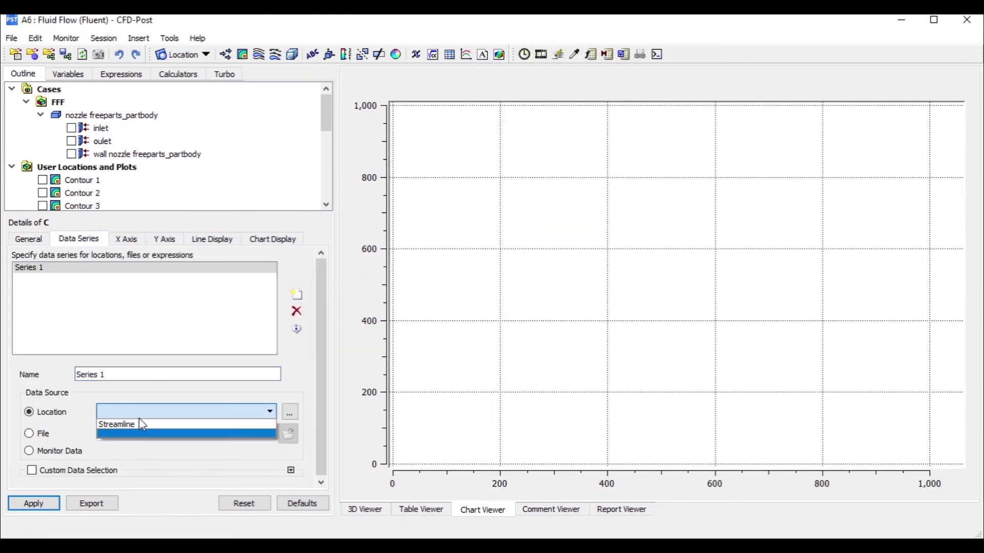
left_click(135, 425)
Step: Plot Temperature on the Y axis against X in chart C, with the X axis inverted
left_click(126, 239)
left_click(154, 272)
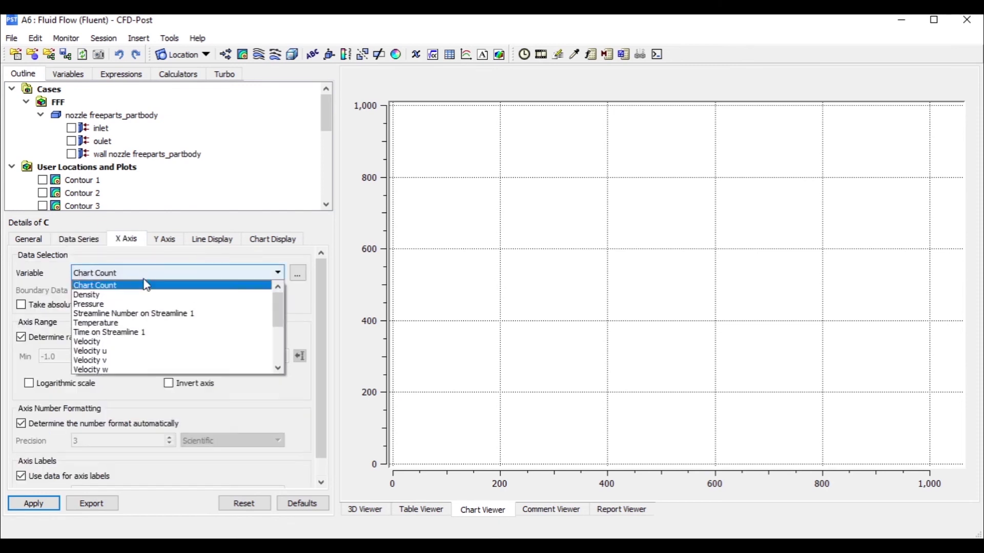
scroll(143, 341, "down", 10)
left_click(116, 350)
left_click(164, 242)
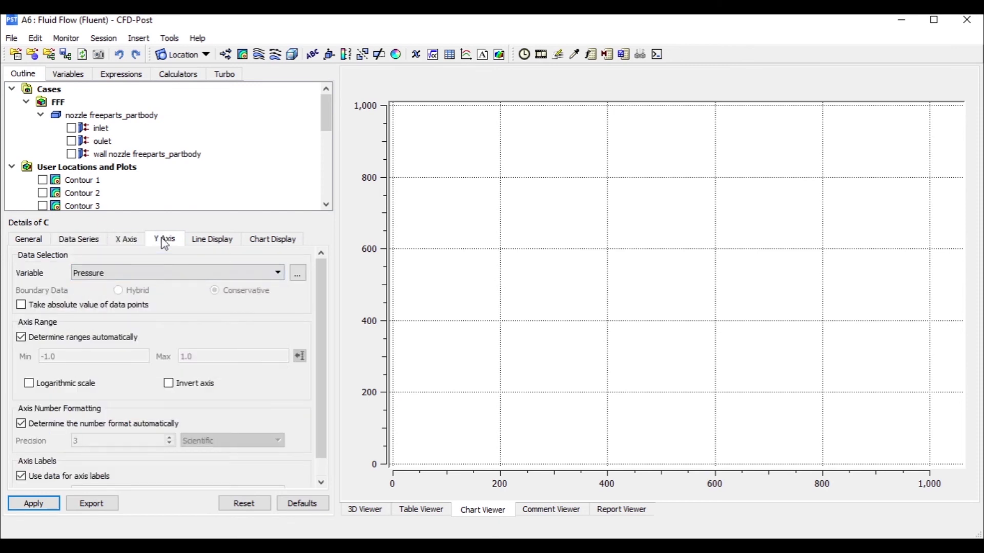
left_click(149, 281)
left_click(154, 313)
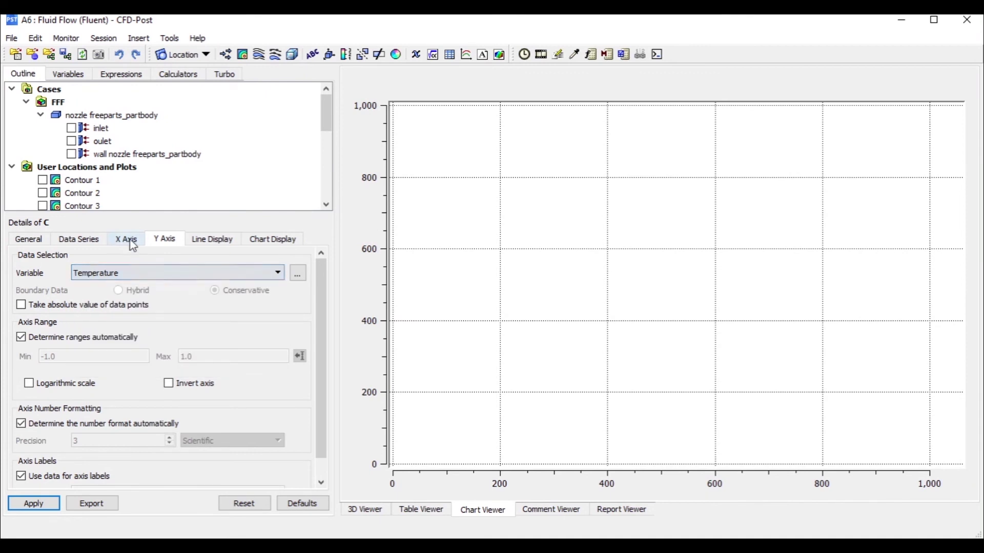
left_click(126, 238)
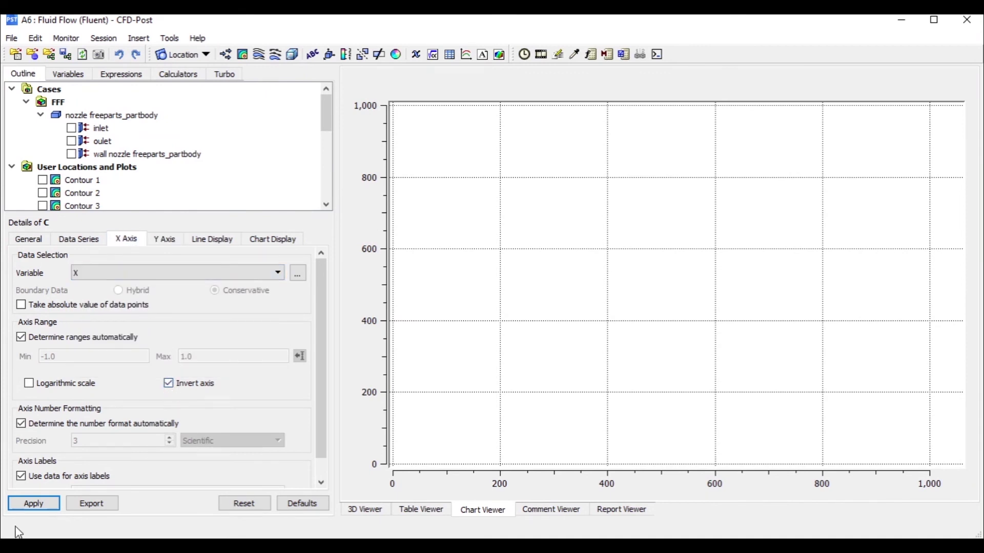
left_click(34, 500)
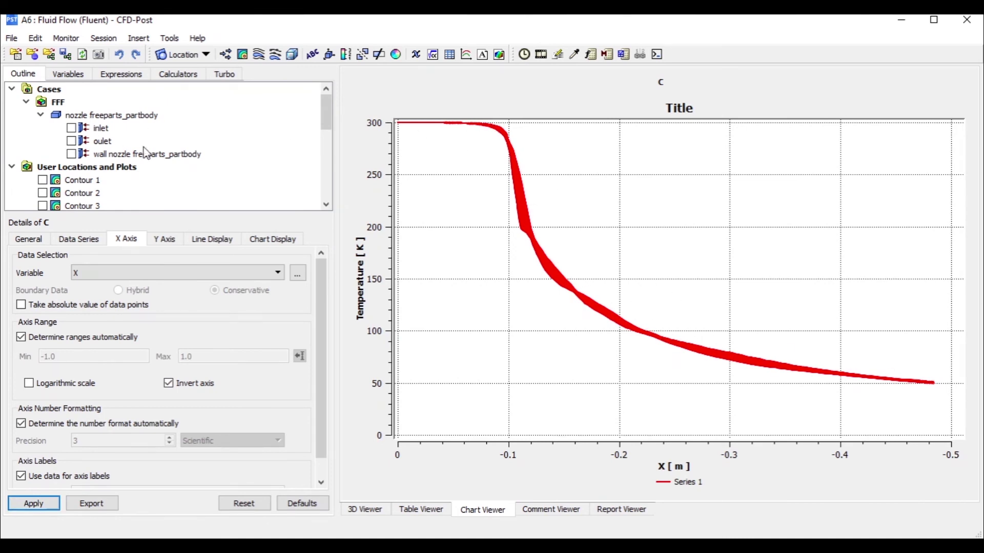
Step: Include the Solution Report section in the report, refresh the report, and review its charts
left_click(619, 510)
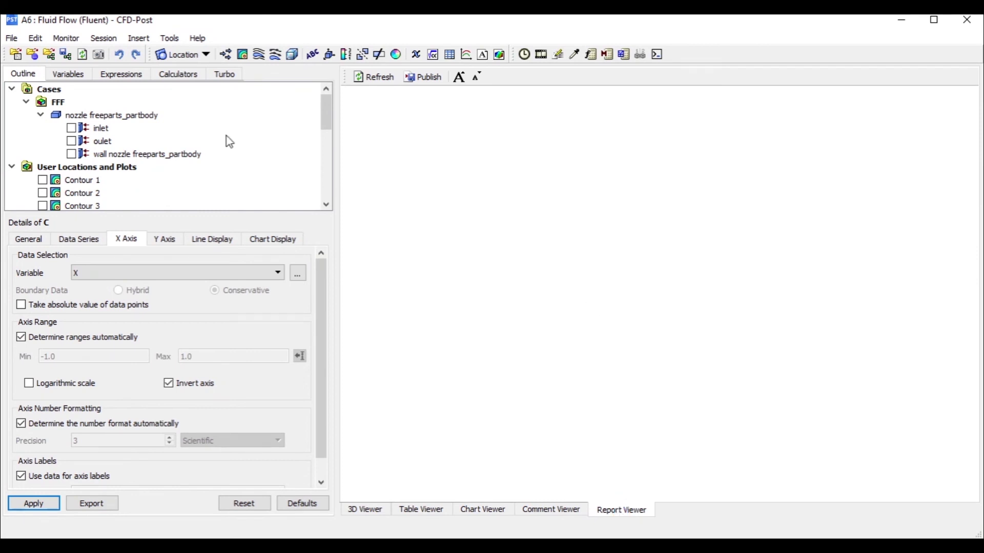
scroll(205, 138, "down", 5)
scroll(47, 154, "up", 1)
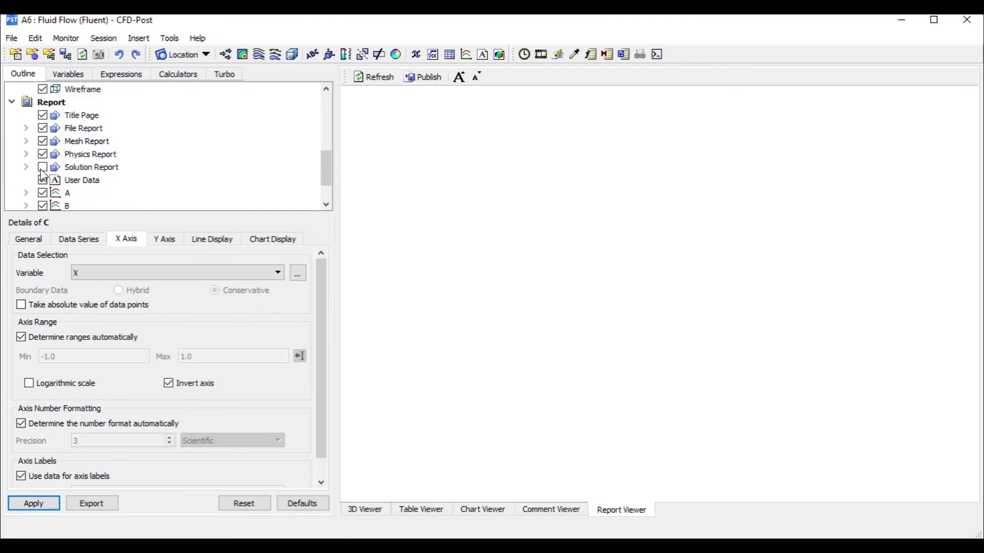
left_click(42, 167)
scroll(123, 159, "down", 1)
left_click(374, 76)
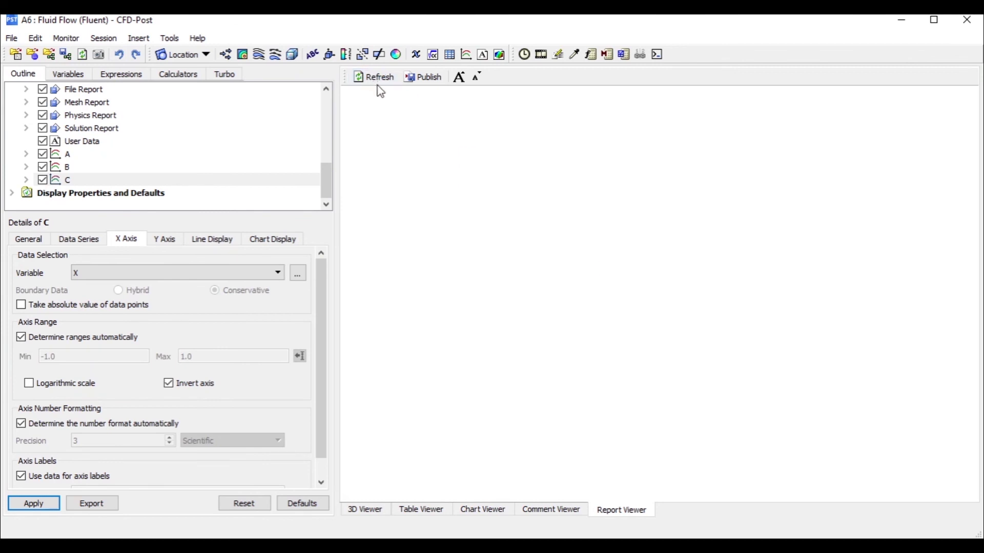
scroll(610, 318, "down", 15)
scroll(608, 314, "down", 10)
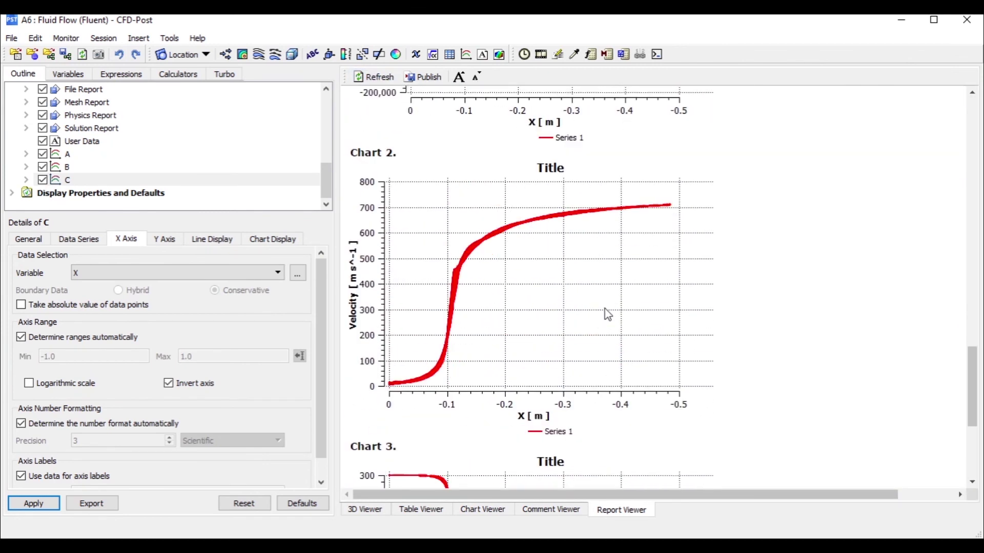
Step: Set the title of chart C to "Distance VS Temperature" and apply it
scroll(607, 314, "up", 1)
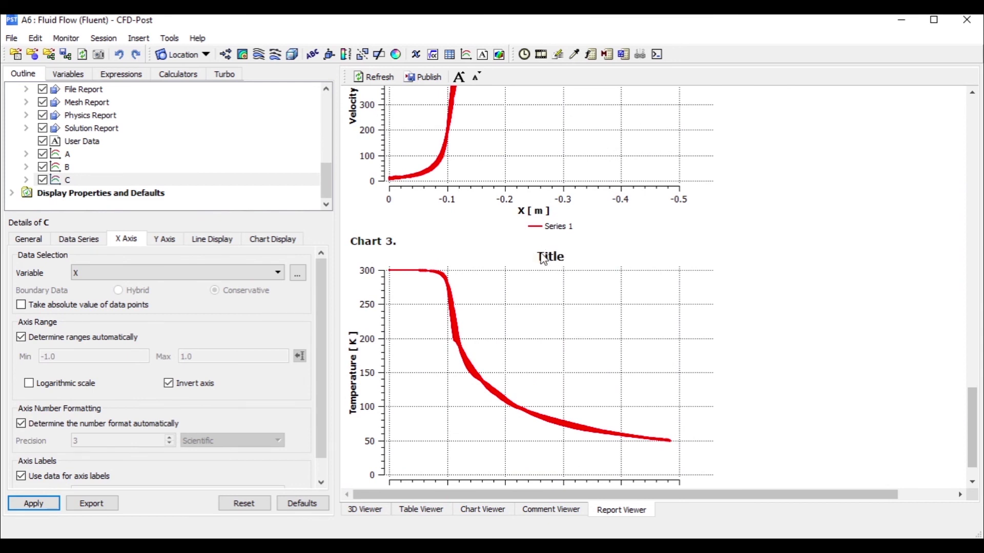
left_click(38, 242)
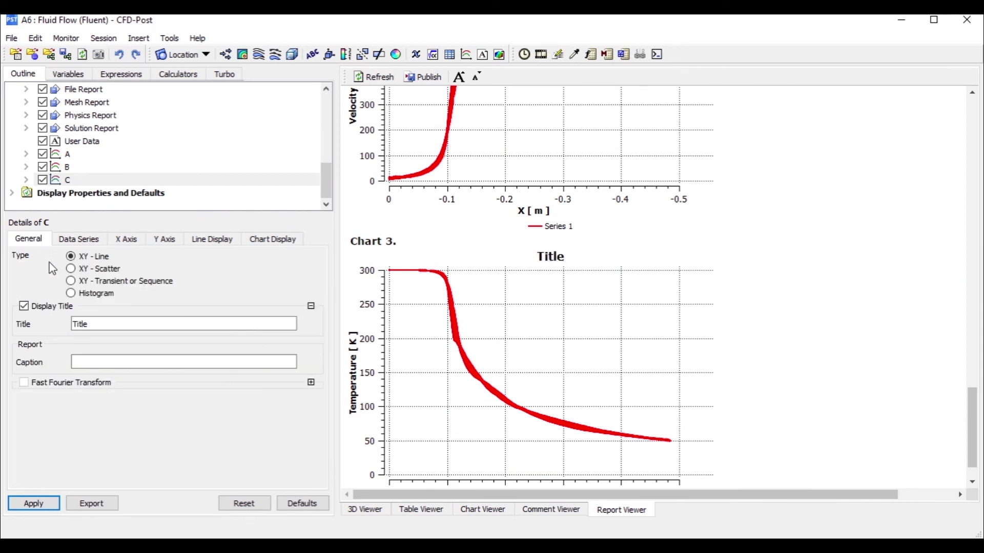
left_click(113, 324)
double_click(80, 323)
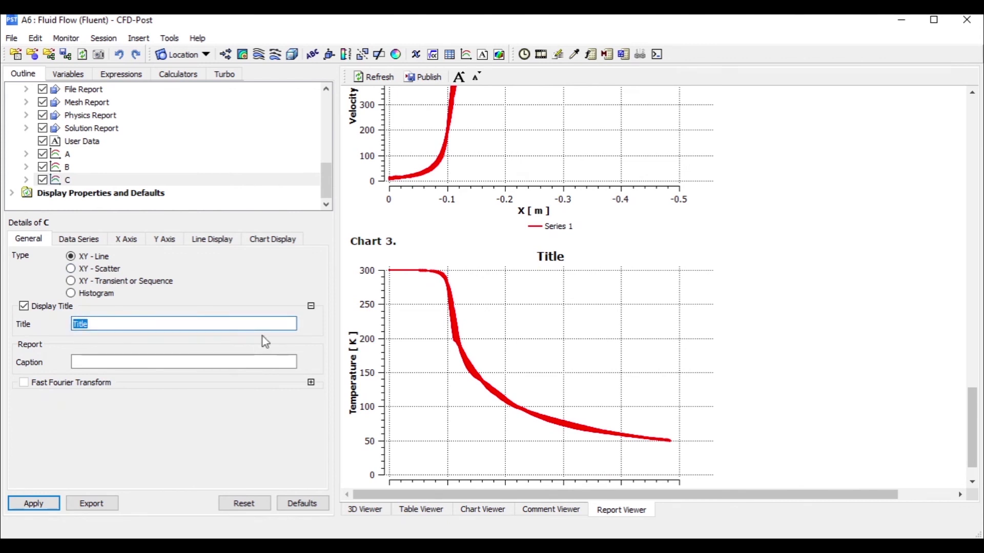
scroll(439, 377, "down", 2)
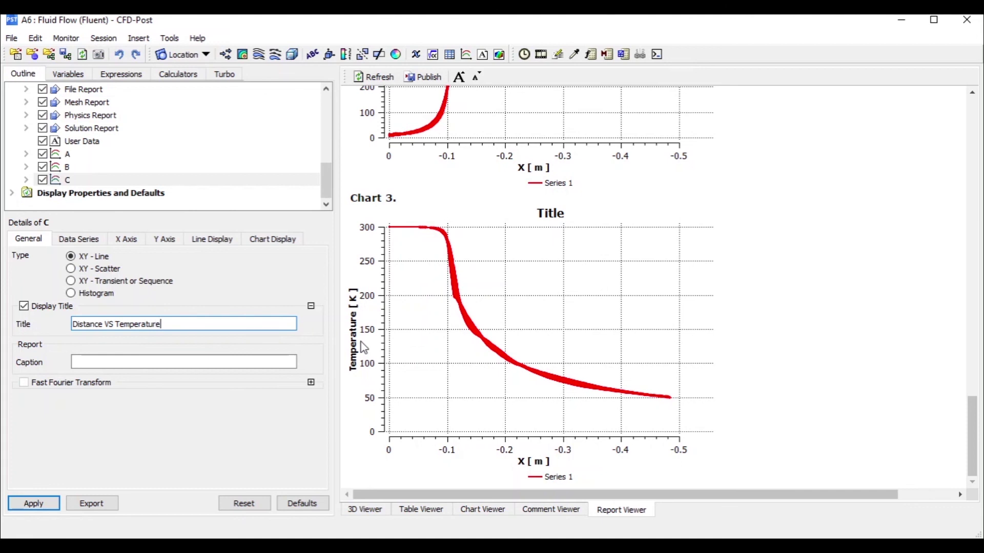
left_click(32, 503)
Step: Refresh the report and check the titles of its charts
left_click(383, 77)
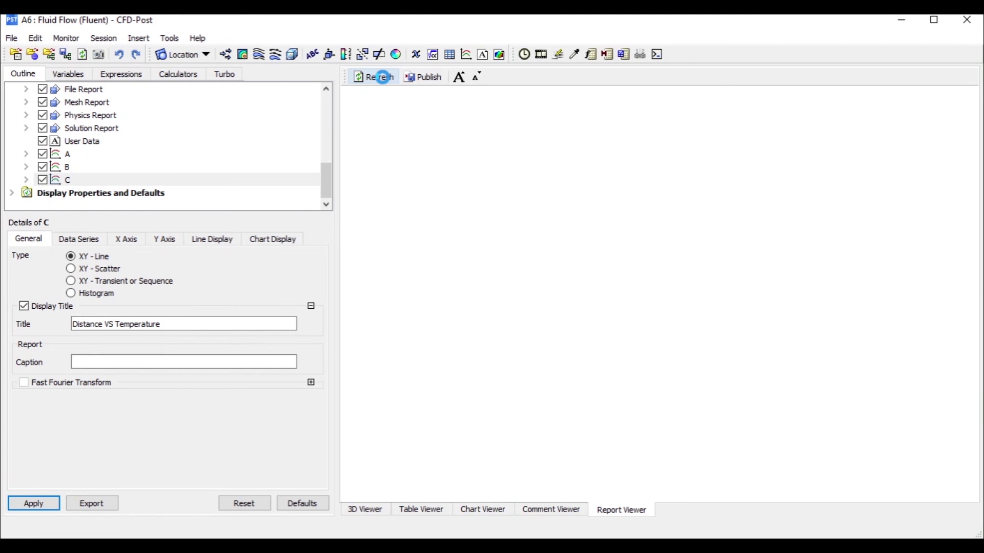
scroll(492, 248, "down", 20)
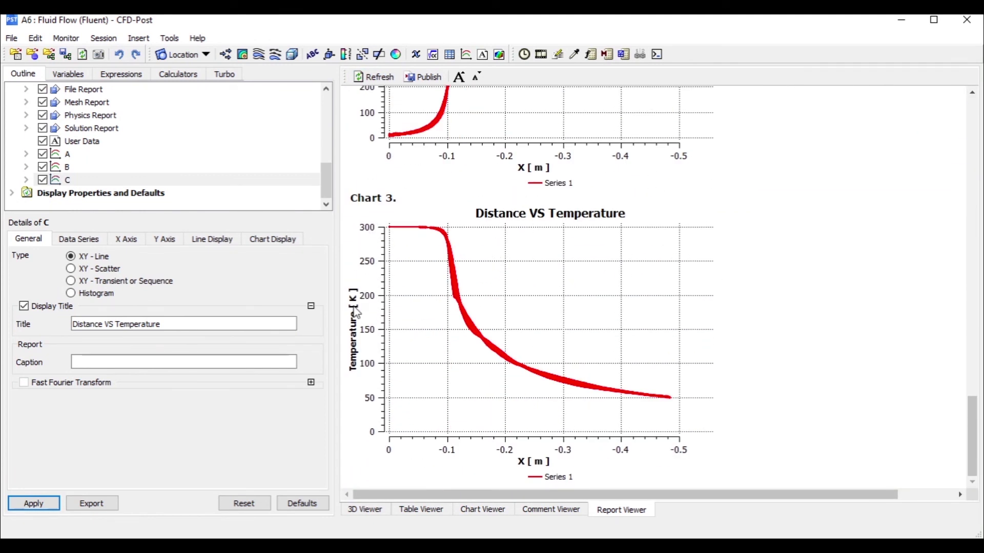
scroll(507, 253, "up", 5)
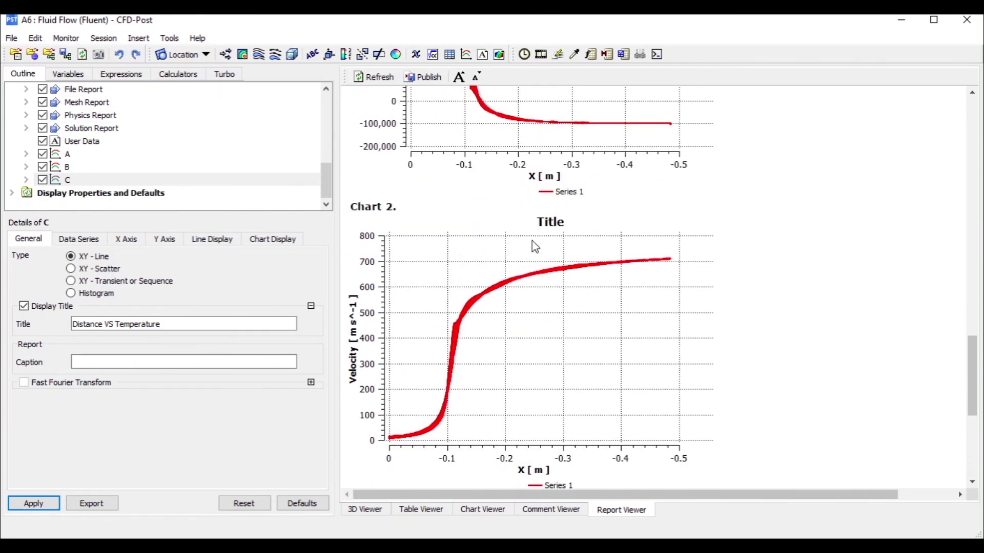
scroll(543, 241, "up", 5)
scroll(543, 242, "down", 5)
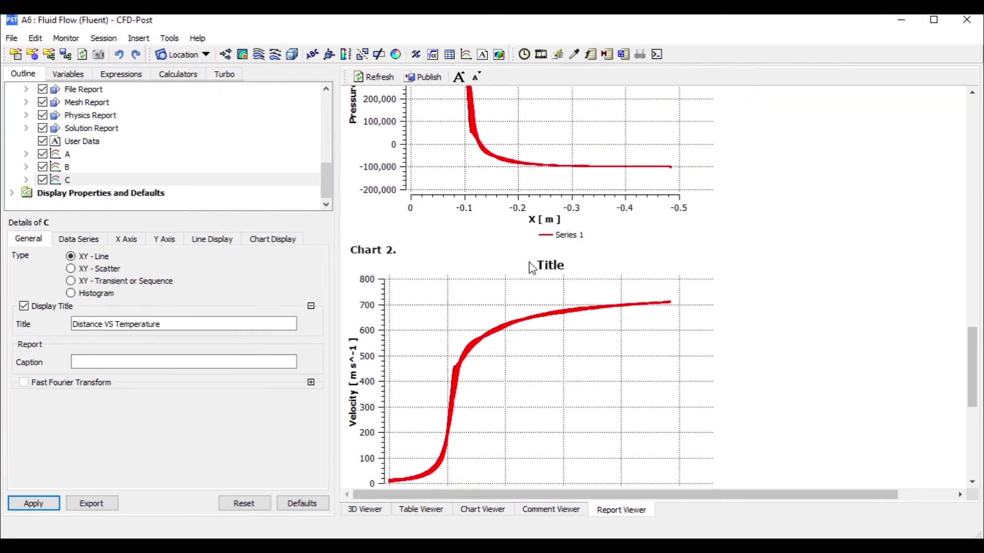
Step: Copy the title of chart C into the title of chart B
left_click(69, 169)
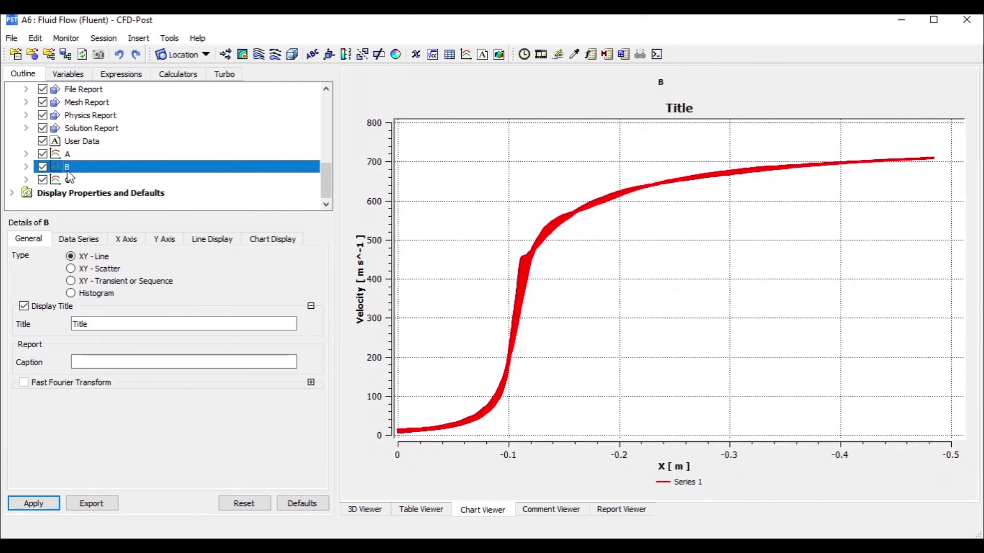
left_click(95, 331)
double_click(106, 327)
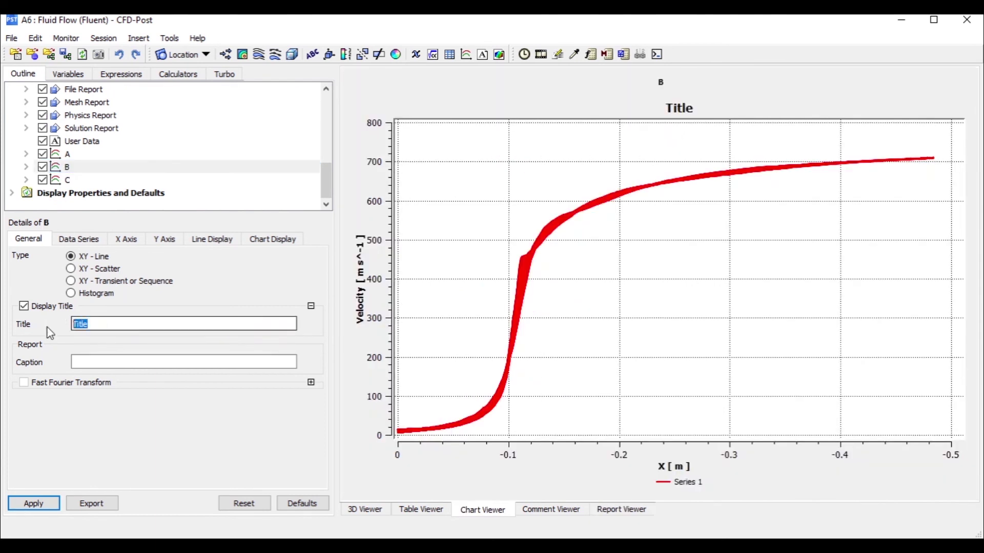
left_click(66, 180)
left_click_drag(161, 324, 4, 321)
key("ctrl+c")
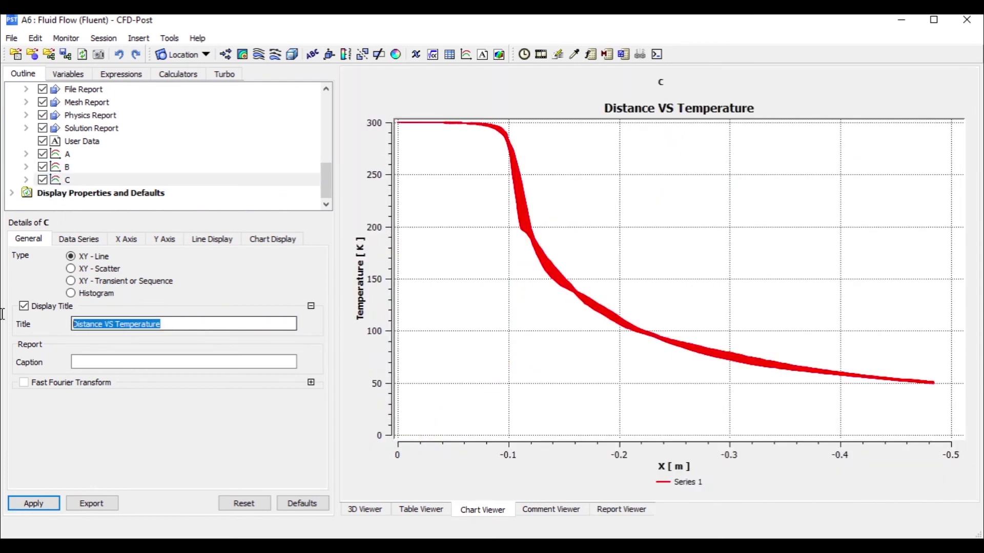
left_click(66, 167)
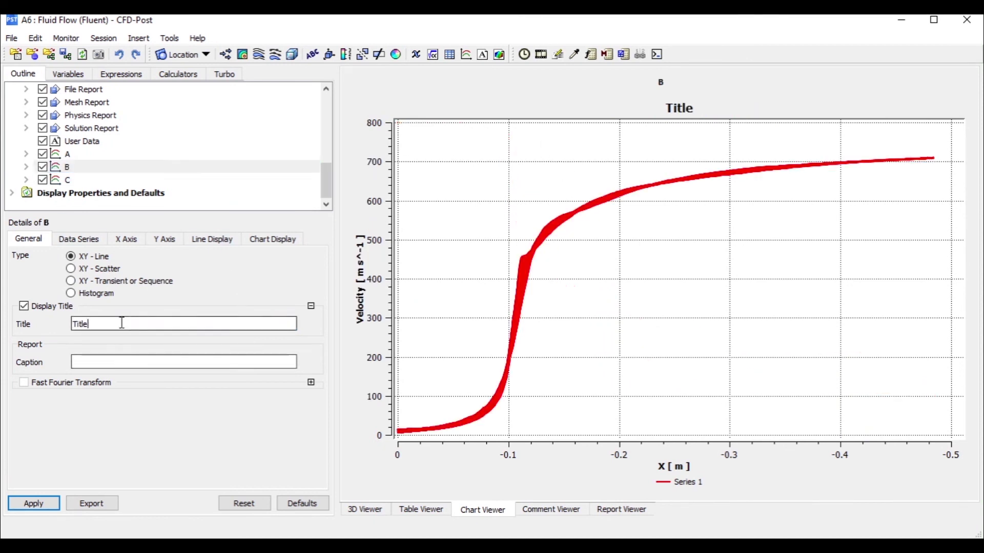
left_click_drag(125, 325, 10, 315)
key("ctrl+v")
Step: Change the title of chart B to "Distance VS Velocity", copy the title text, and apply the change
left_click(168, 241)
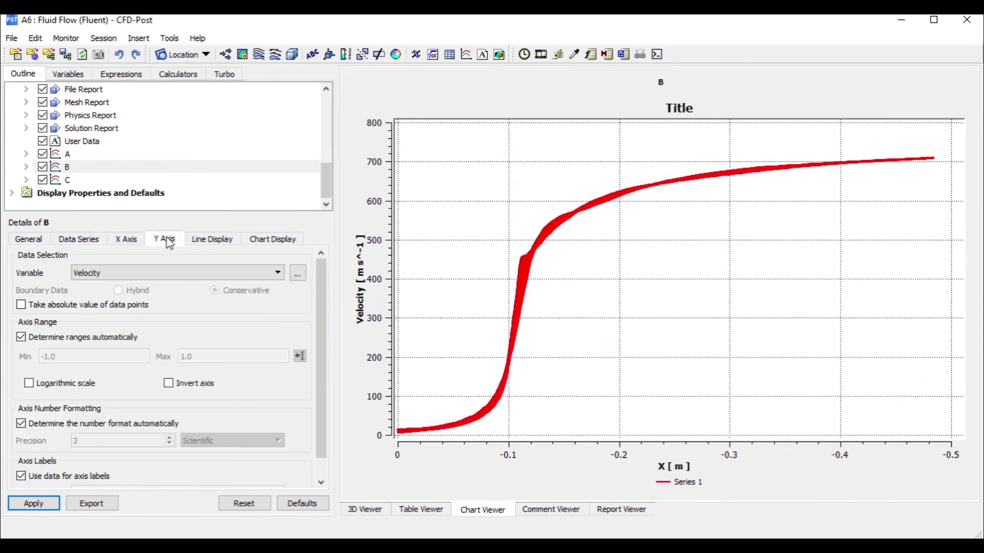
left_click(24, 239)
left_click_drag(164, 323, 111, 324)
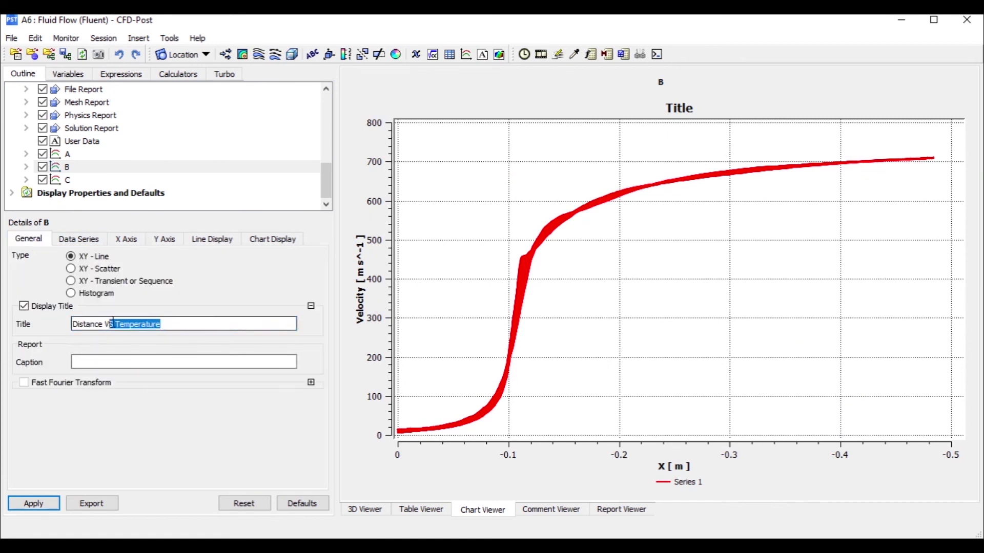
type("Velocity")
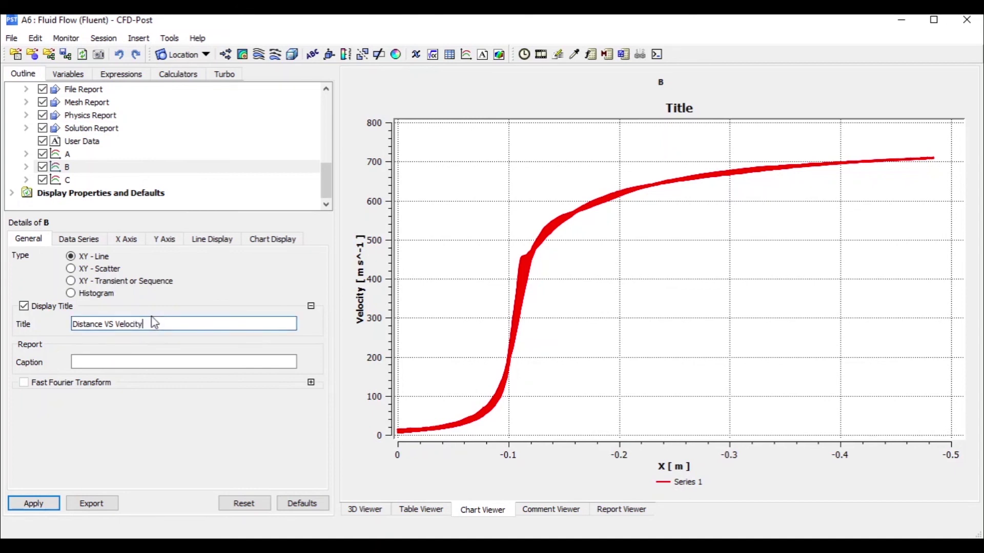
left_click_drag(148, 324, 71, 325)
key("ctrl+c")
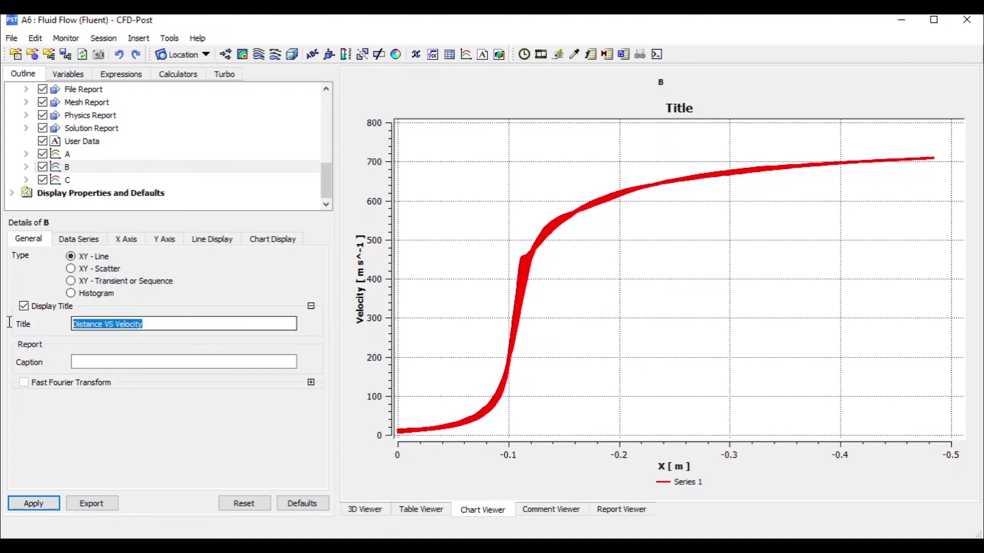
left_click(28, 502)
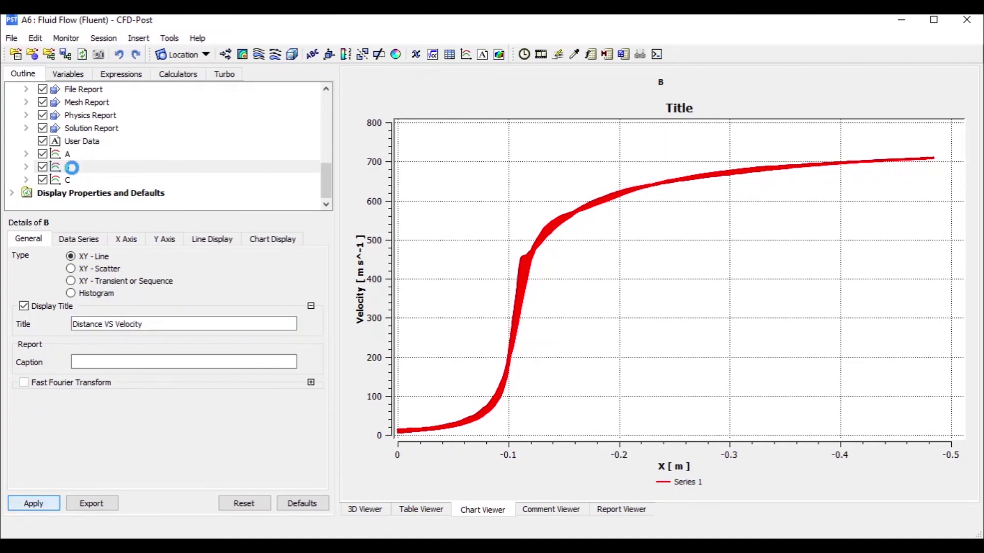
Step: Set the title of chart A to "Distance VS Pressure", reusing the copied title text, and apply it
left_click(67, 154)
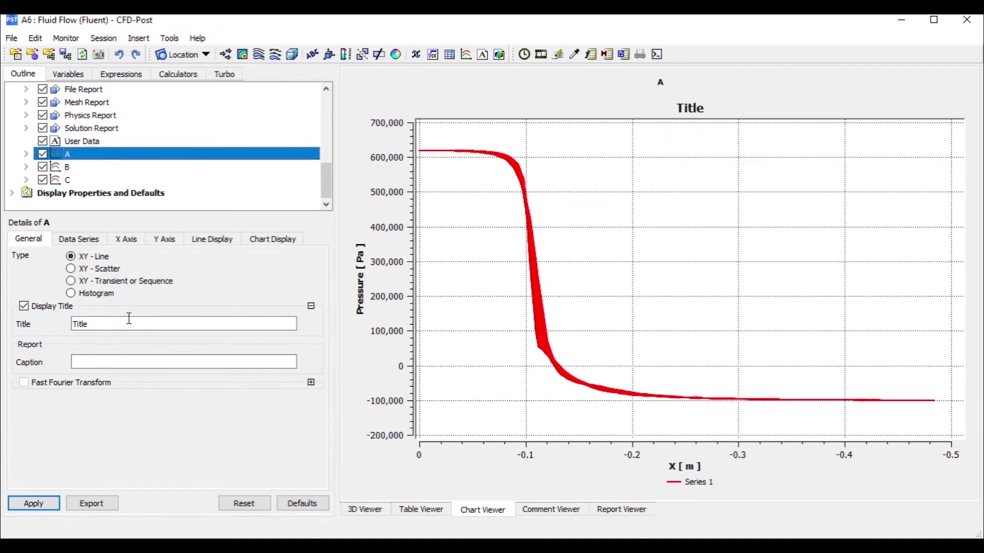
left_click_drag(127, 324, 8, 332)
key("ctrl+v")
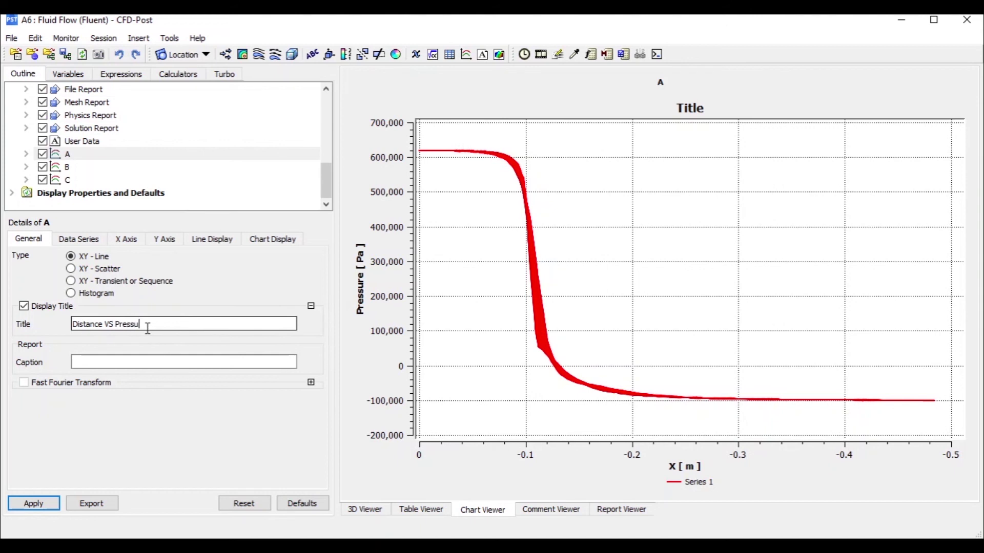
left_click(23, 501)
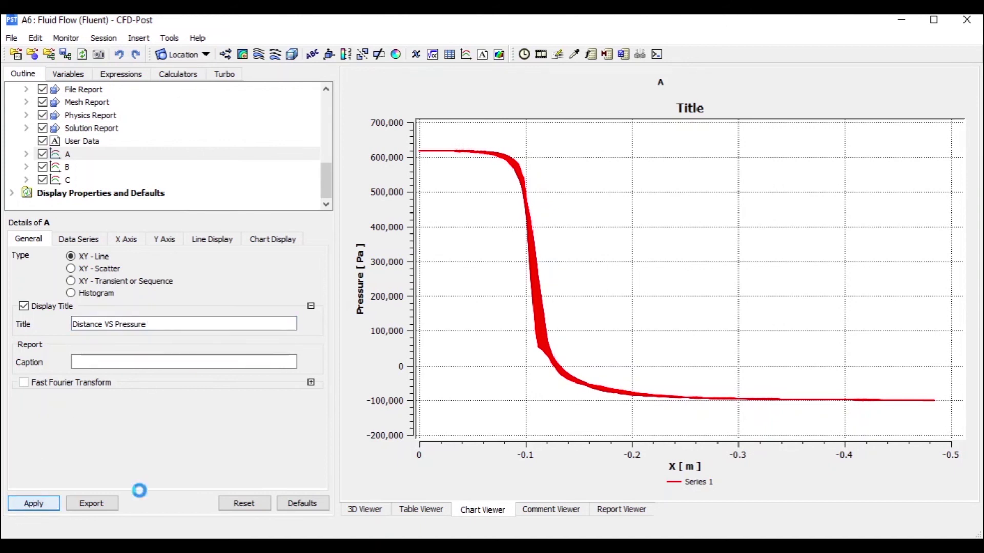
Step: Return to the report, refresh it with the new chart titles, and look through its sections
left_click(621, 510)
scroll(615, 326, "up", 5)
scroll(614, 325, "up", 10)
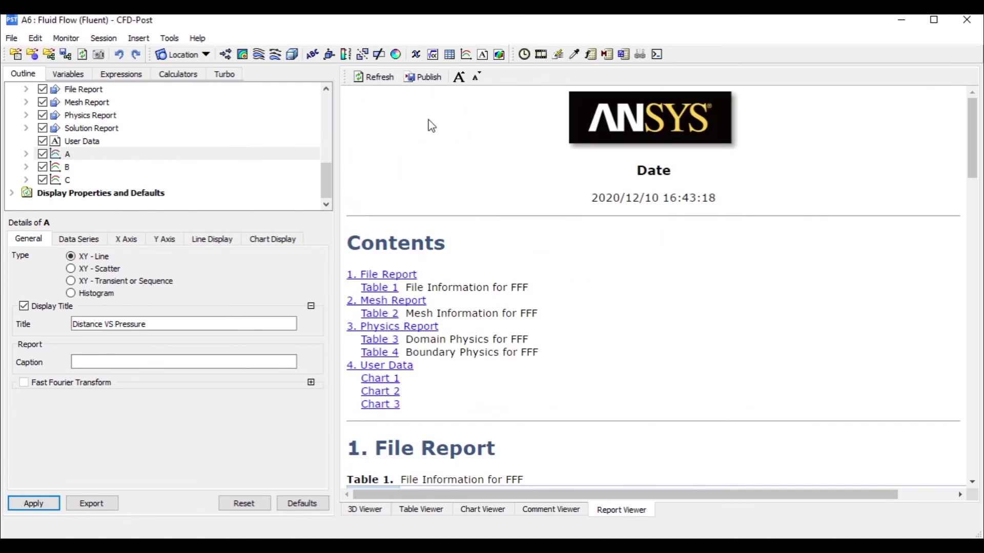
left_click(378, 75)
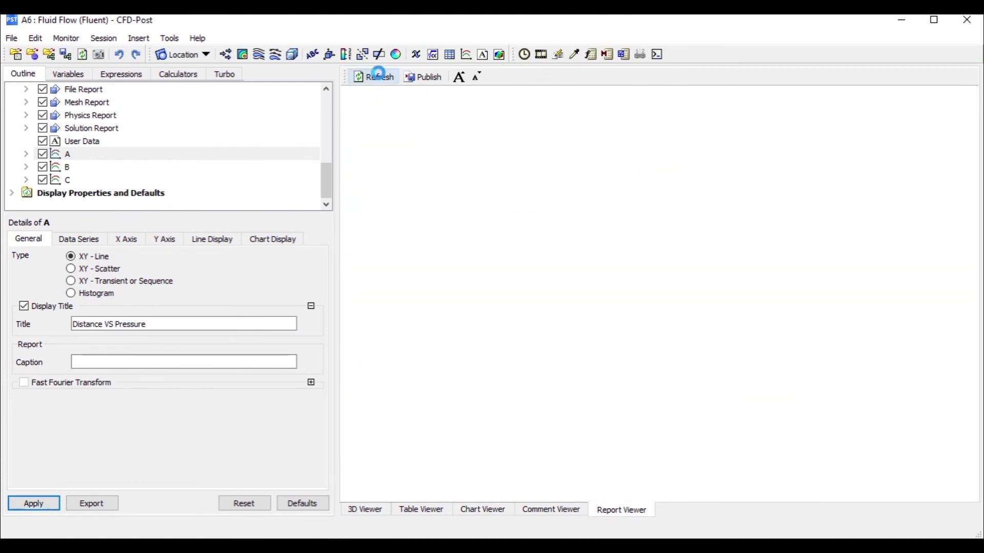
scroll(540, 251, "down", 12)
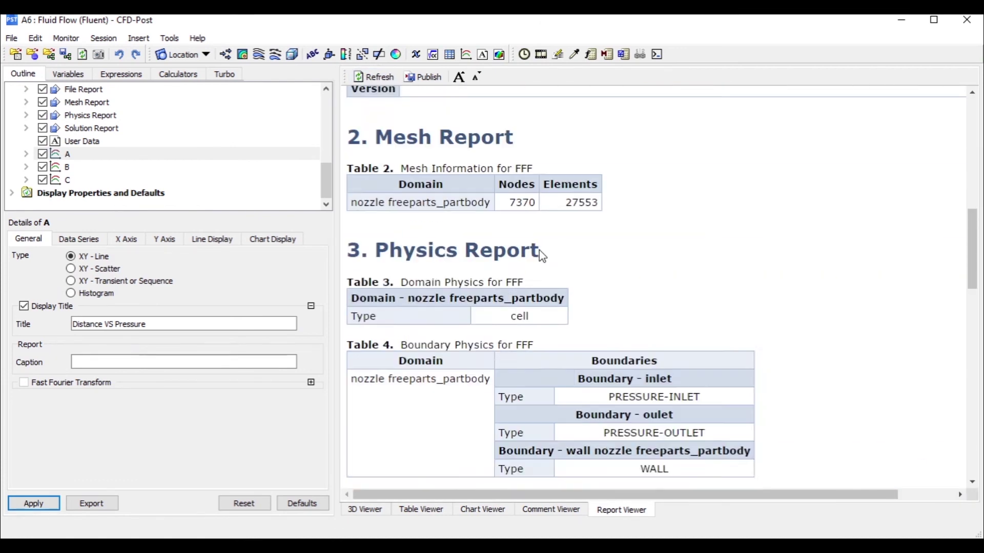
scroll(482, 281, "down", 10)
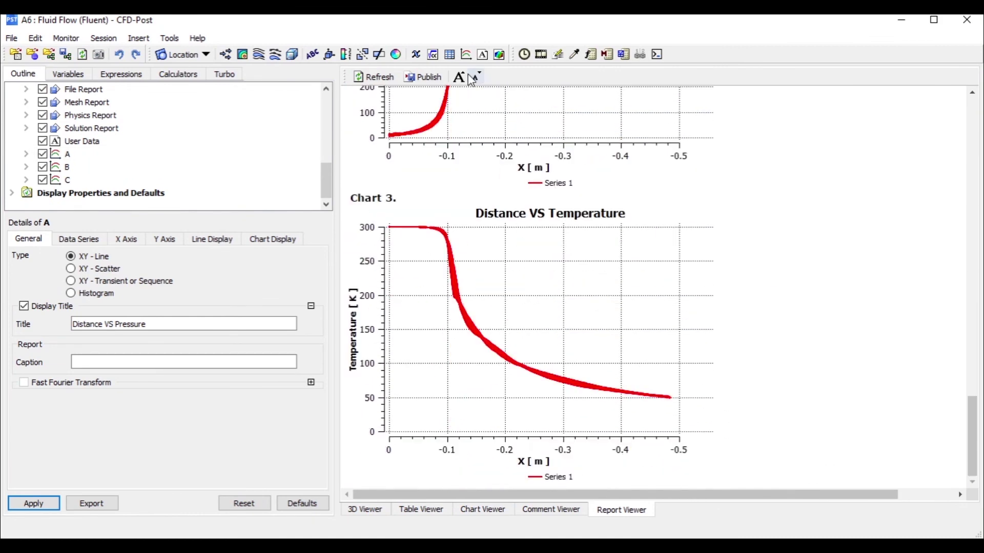
Step: Inspect the output format options for publishing the report, and close them without publishing
left_click(437, 78)
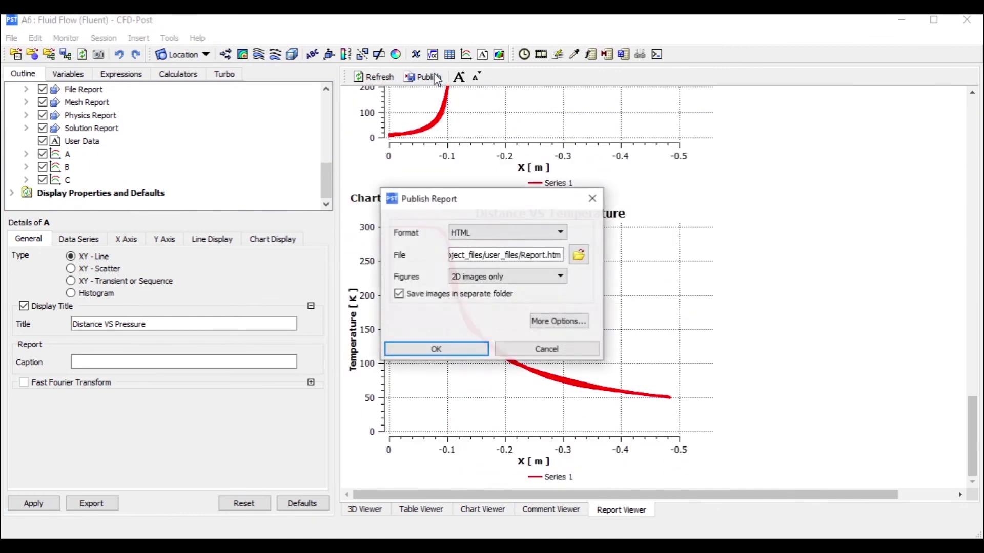
left_click(484, 235)
left_click(486, 237)
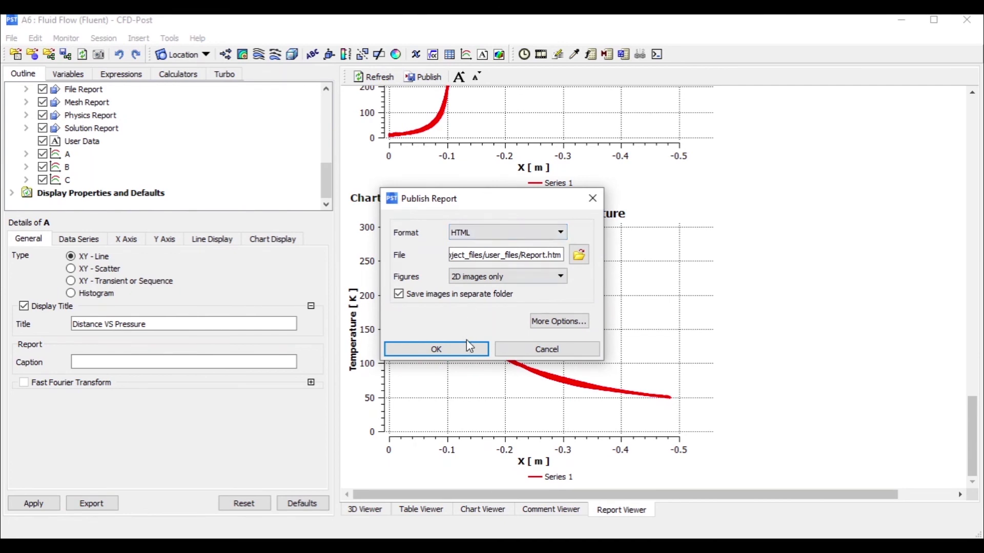
left_click(526, 354)
Step: Review the report's titled charts and its file and mesh sections, along with the velocity contour in the 3D view
scroll(582, 293, "up", 3)
scroll(579, 289, "up", 15)
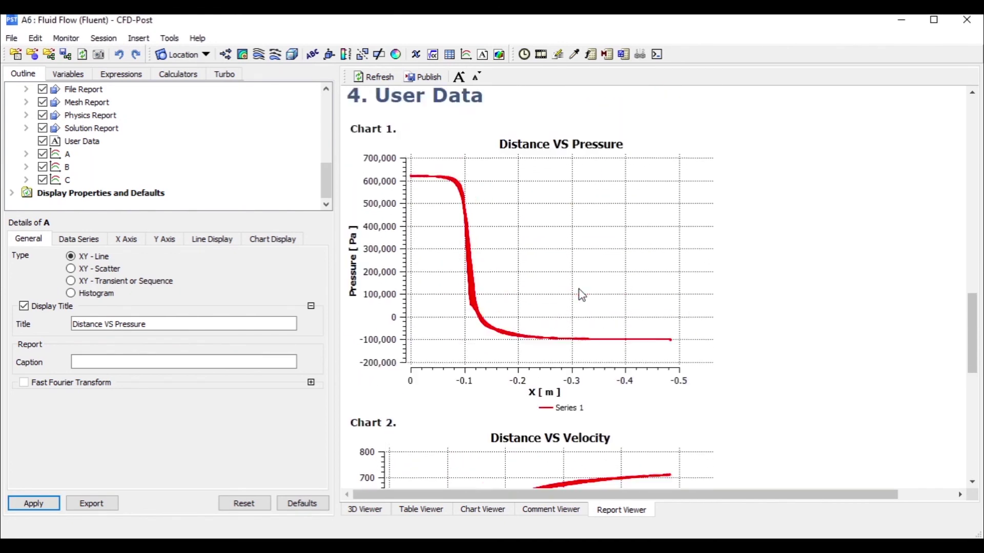
scroll(581, 296, "down", 10)
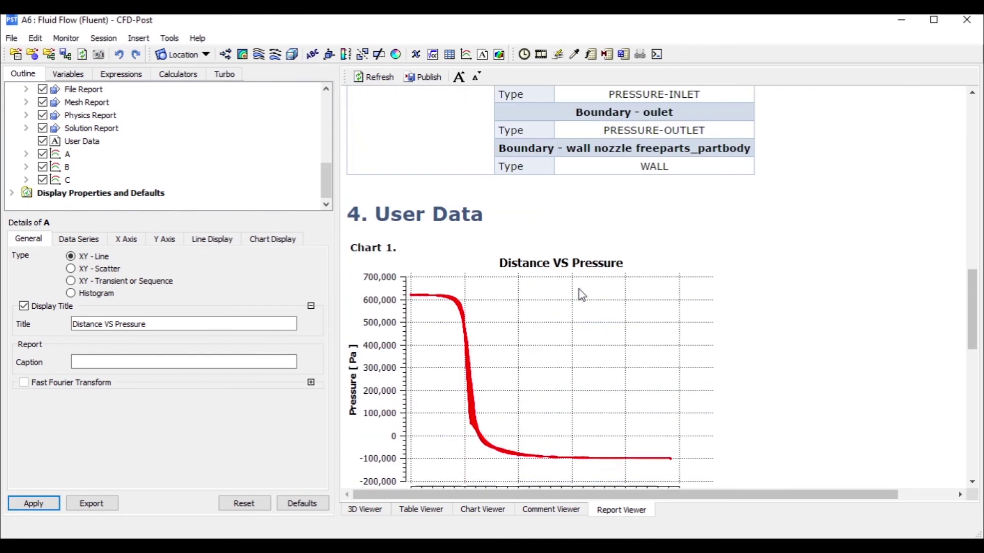
left_click(362, 510)
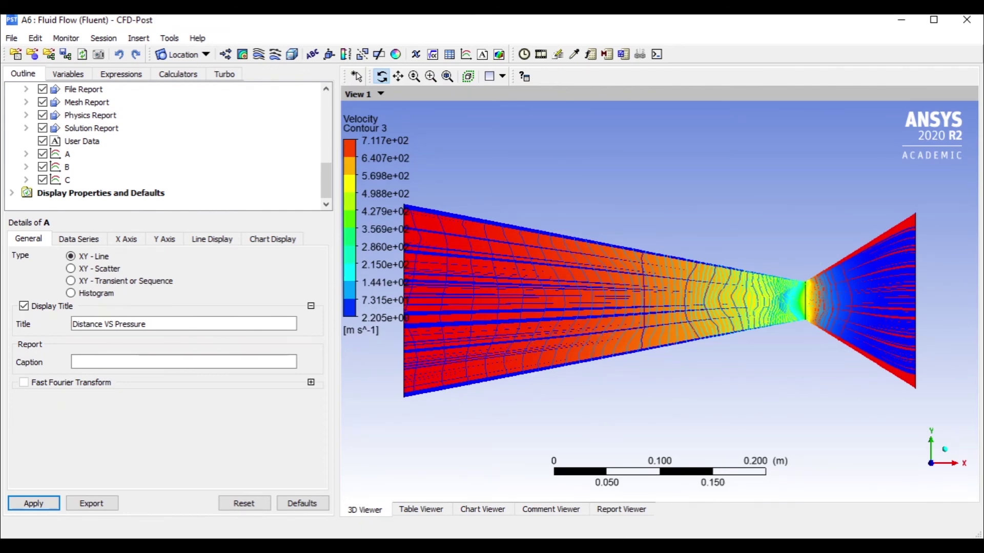
left_click(637, 511)
scroll(560, 420, "down", 5)
scroll(605, 281, "up", 15)
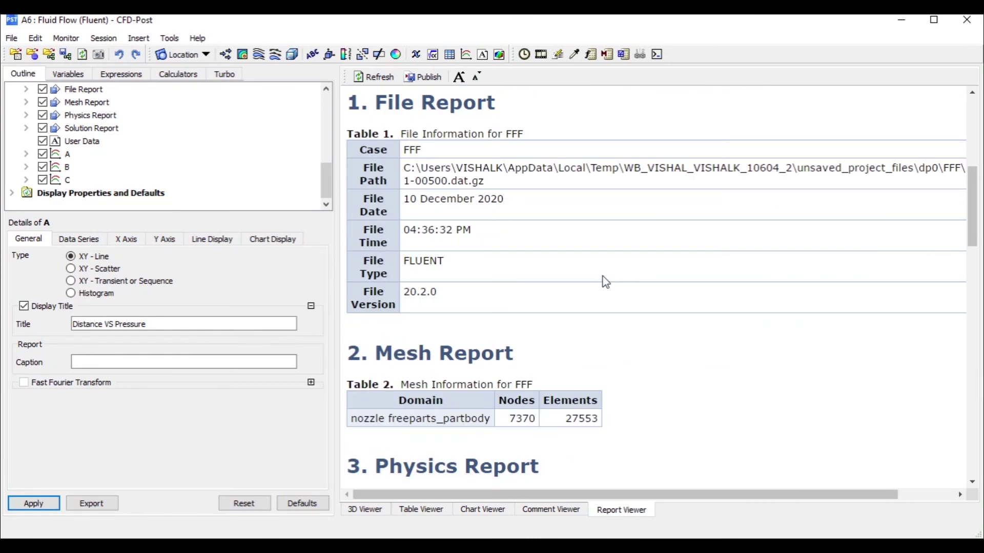
scroll(605, 282, "up", 5)
Step: Bring up the report publishing settings once more beside the contents list, and dismiss them without publishing
left_click(425, 78)
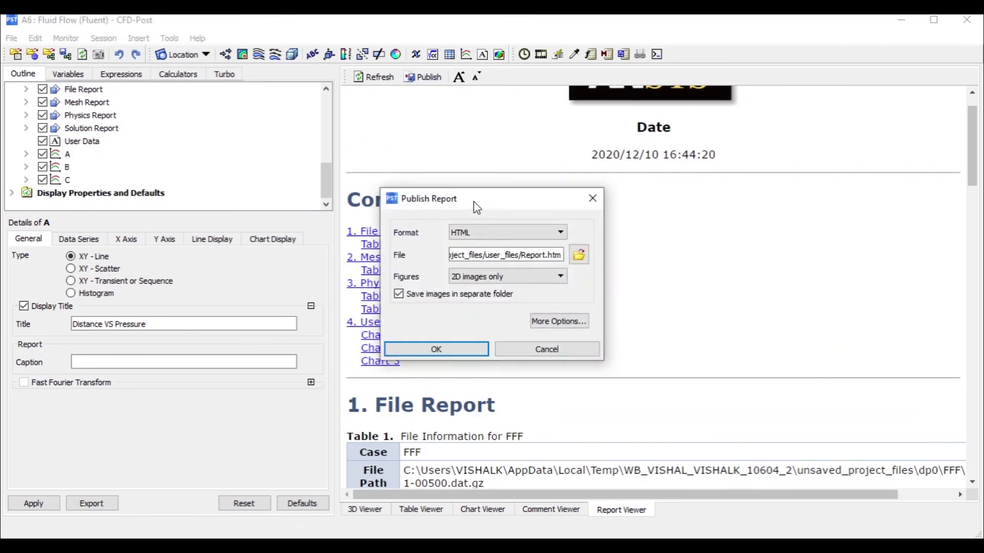
left_click_drag(473, 201, 569, 159)
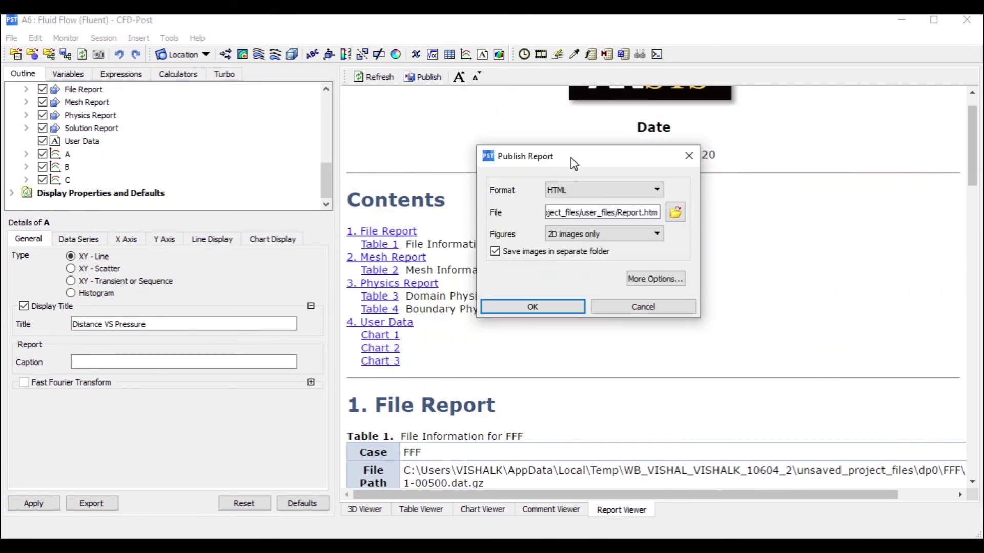
left_click(628, 306)
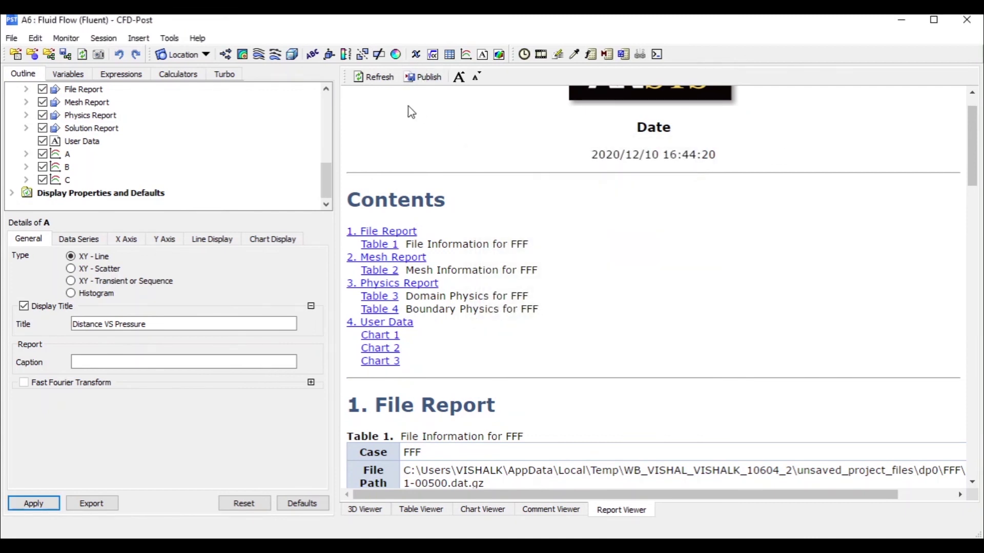